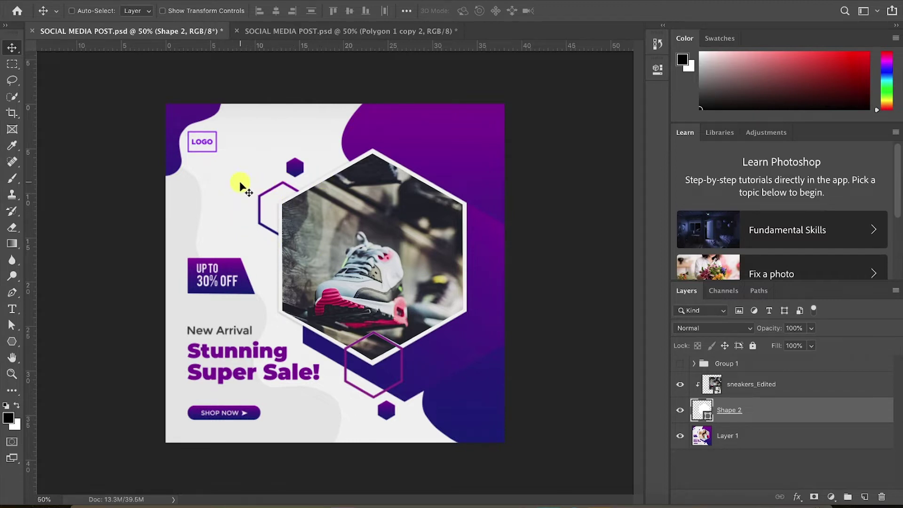
Switch to the working document and select the Polygon 1 layer, checking which small hexagon each polygon layer holds by toggling visibility
left_click(311, 32)
left_click(681, 399)
left_click(680, 400)
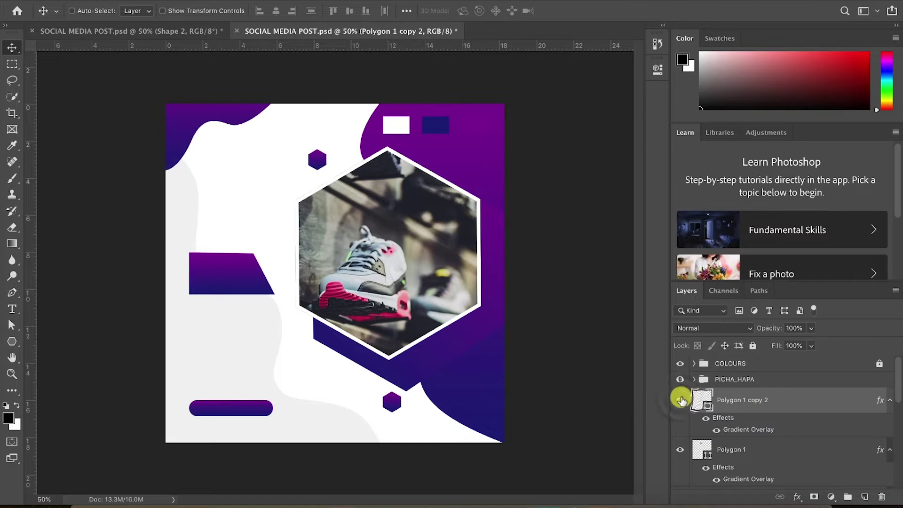
left_click(744, 449)
scroll(714, 433, "down", 2)
left_click(680, 410)
left_click(680, 410)
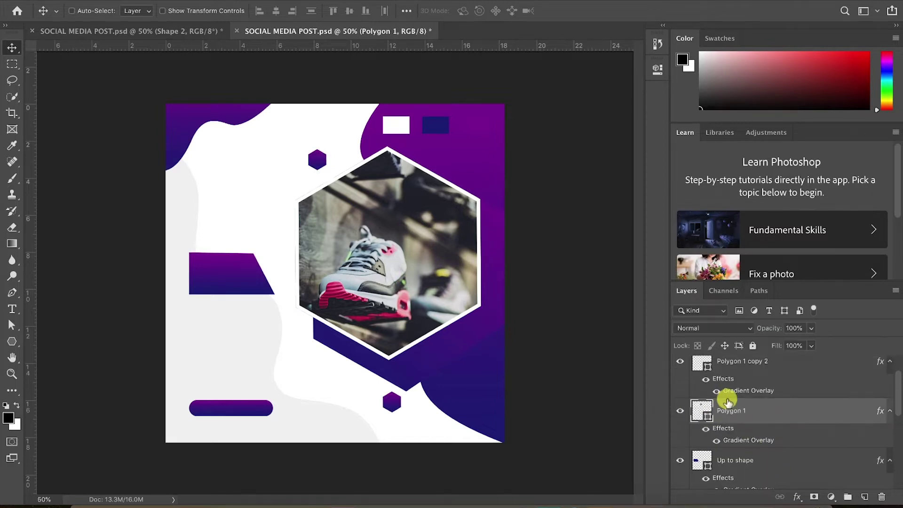
scroll(726, 402, "up", 1)
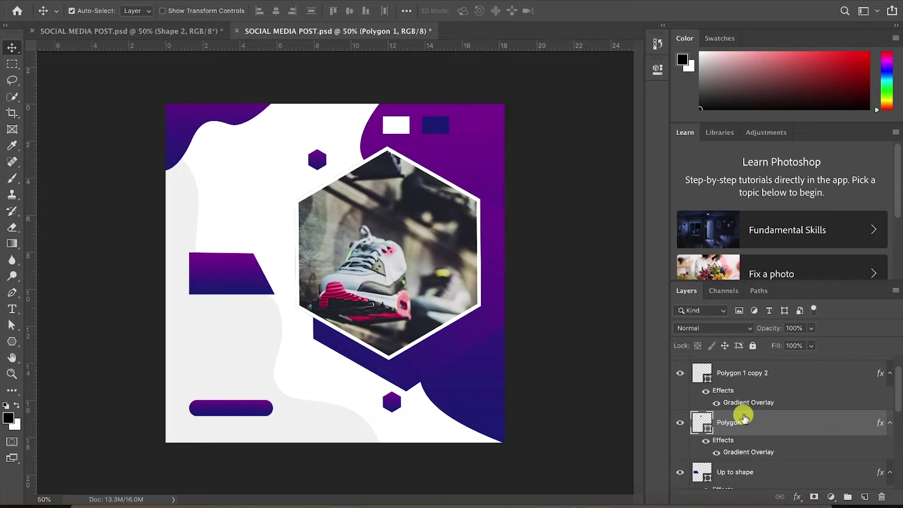
Duplicate the upper small hexagon and enlarge the copy to about 295 by 339 px, partly behind the photo hexagon's upper-left edge
key("ctrl+j")
key("ctrl+t")
left_click_drag(325, 174, 307, 202)
left_click(613, 10)
left_click(165, 30)
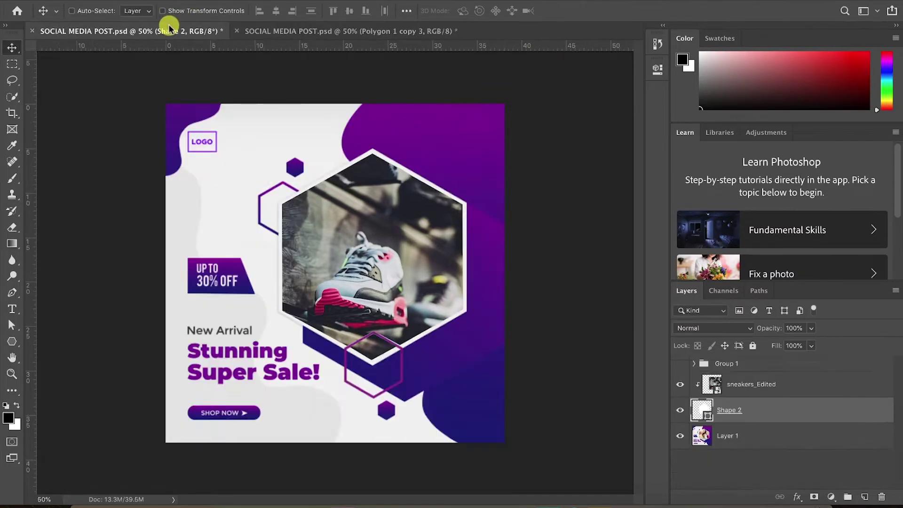
left_click(323, 32)
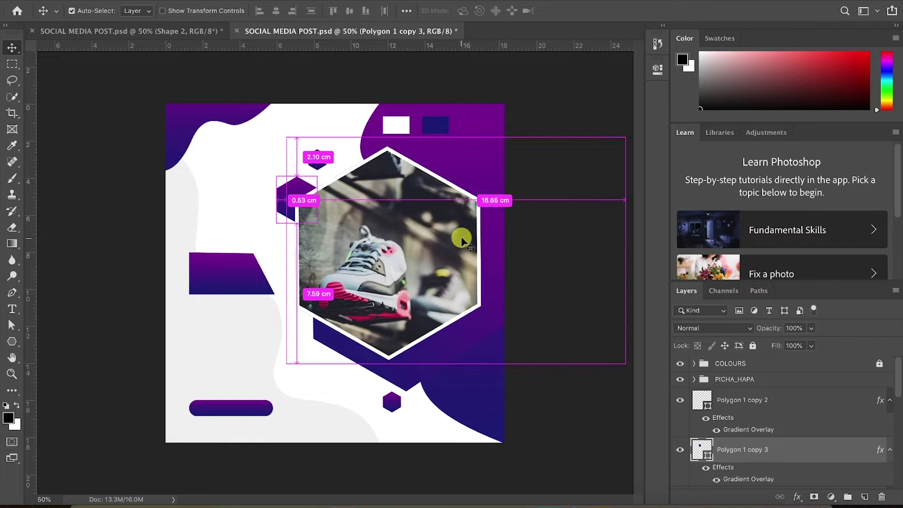
key("ctrl+t")
key("Return")
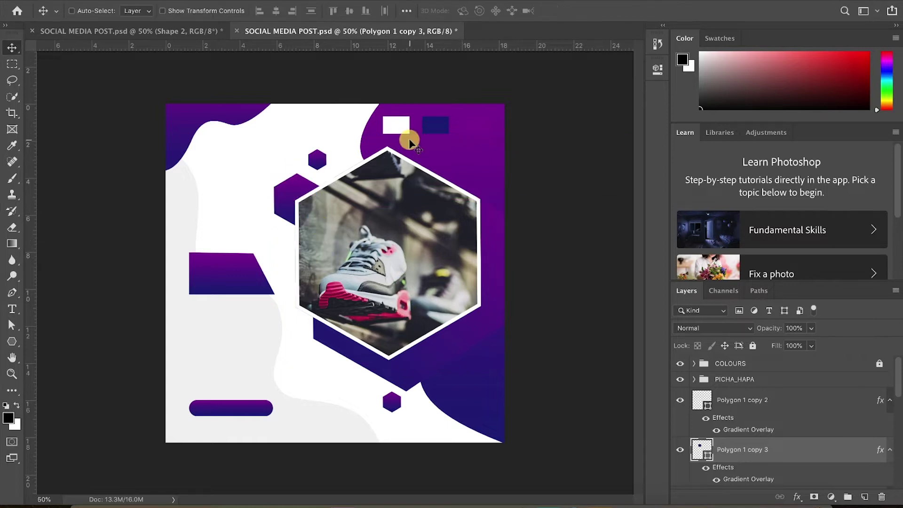
Turn the enlarged hexagon into an outline with no fill and a solid black 15 px stroke
left_click(188, 31)
left_click(326, 28)
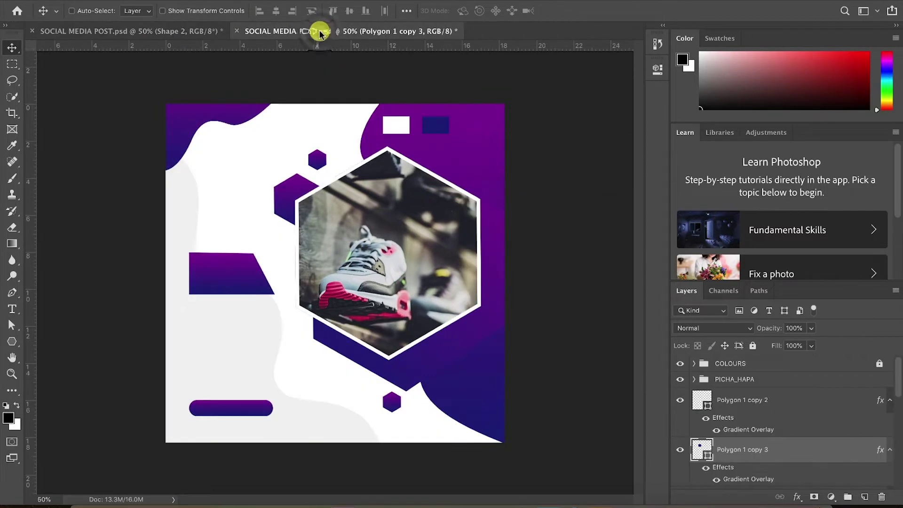
scroll(800, 453, "down", 1)
key("u")
left_click(138, 11)
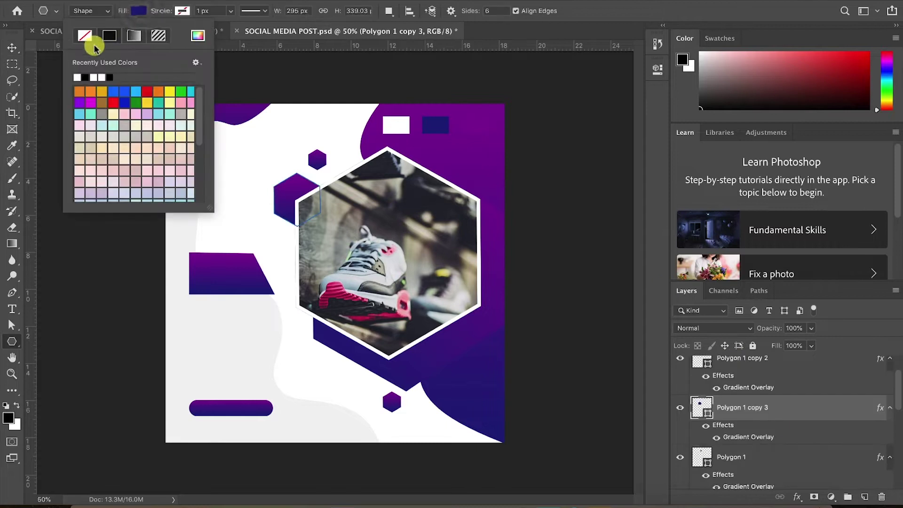
left_click(83, 37)
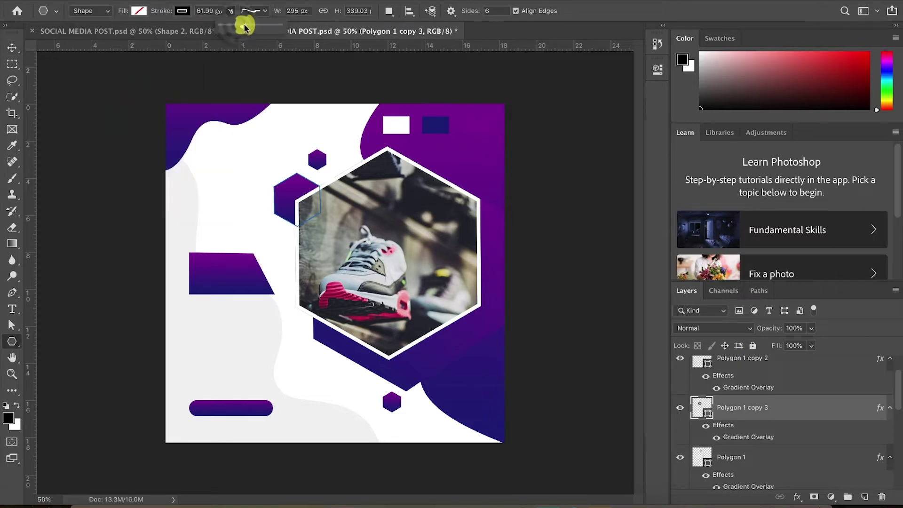
left_click_drag(248, 26, 158, 8)
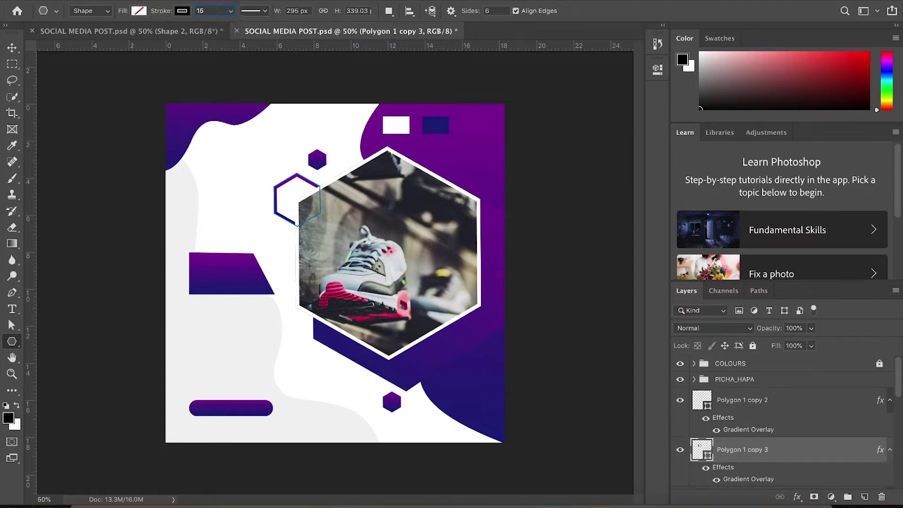
left_click(12, 48)
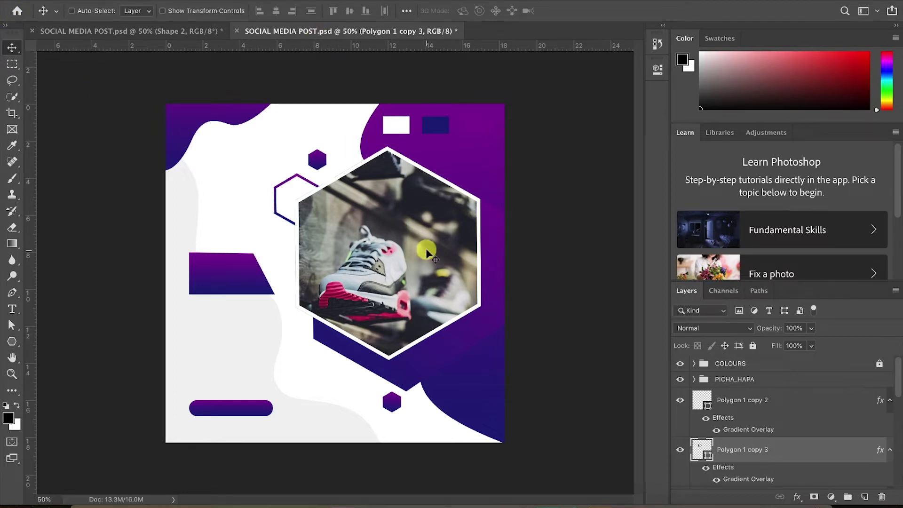
Shift the outlined hexagon's Gradient Overlay by setting the purple stop to 79% and the colour midpoint to 57%
left_click(157, 31)
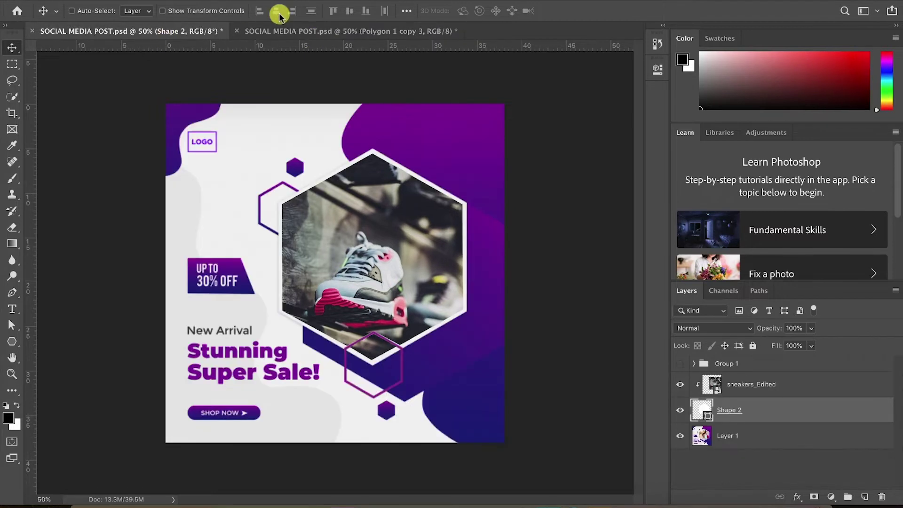
left_click(278, 31)
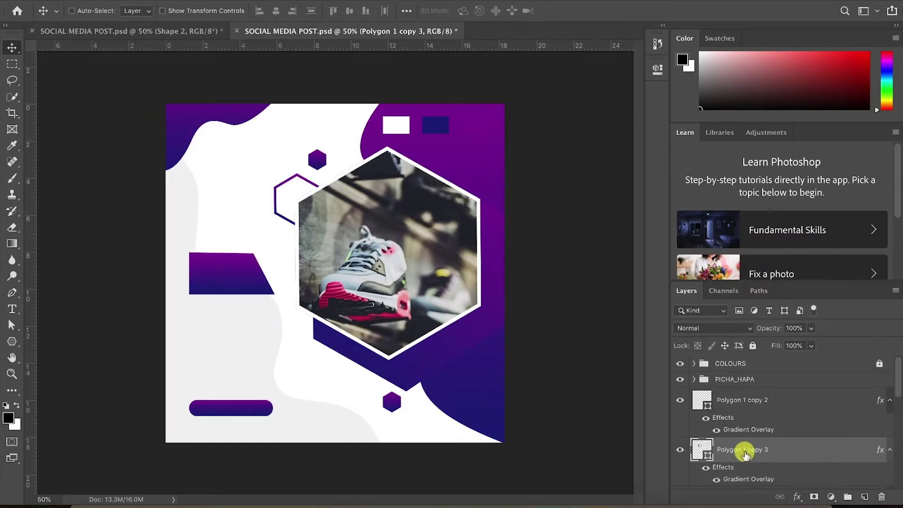
double_click(802, 452)
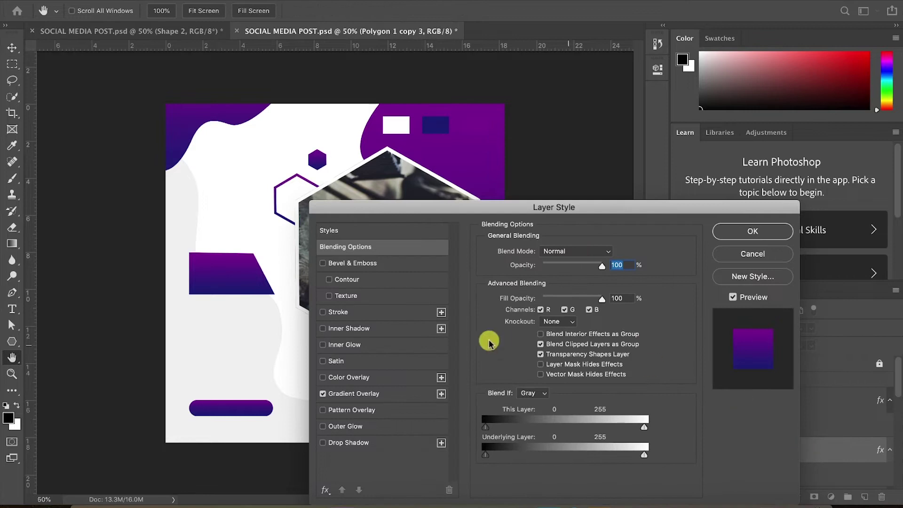
left_click(389, 394)
left_click_drag(355, 214, 484, 195)
left_click(699, 263)
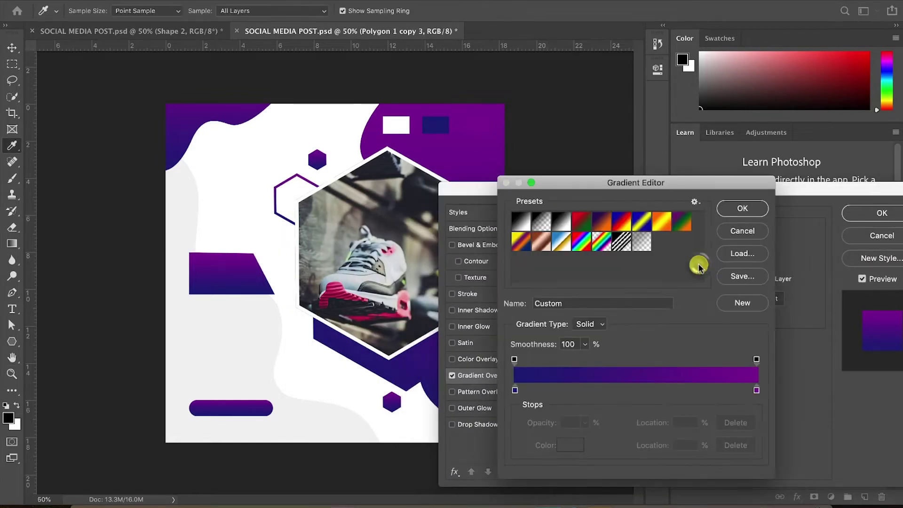
left_click(756, 390)
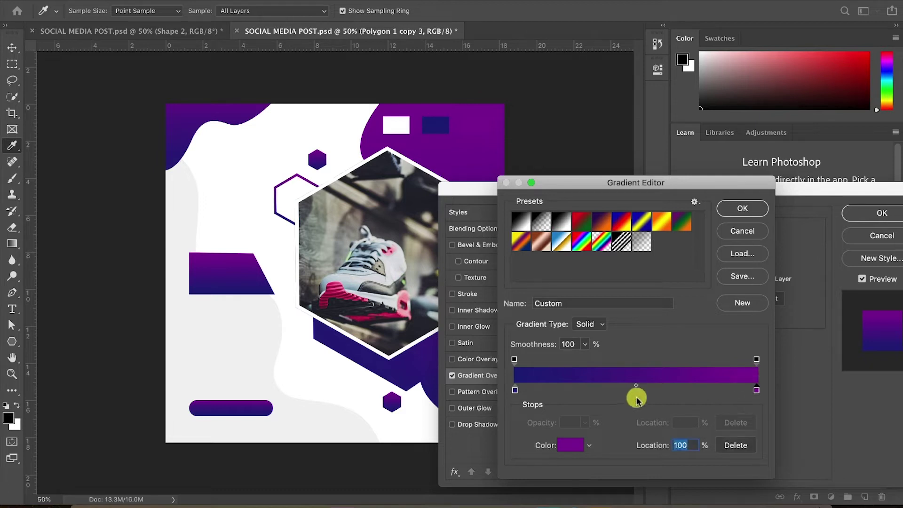
mouse_move(634, 387)
left_mouse_down()
mouse_move(621, 386)
mouse_move(651, 385)
mouse_move(611, 382)
mouse_move(618, 387)
left_mouse_up()
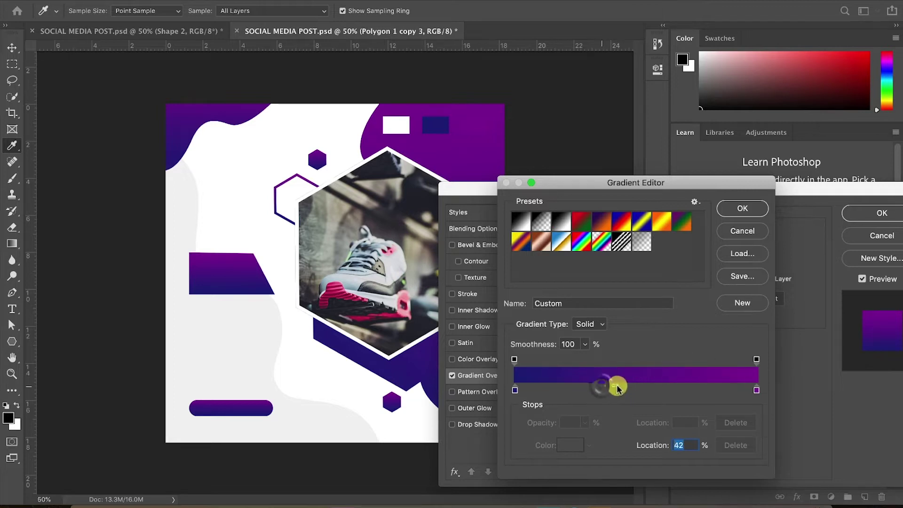
left_click_drag(755, 390, 720, 391)
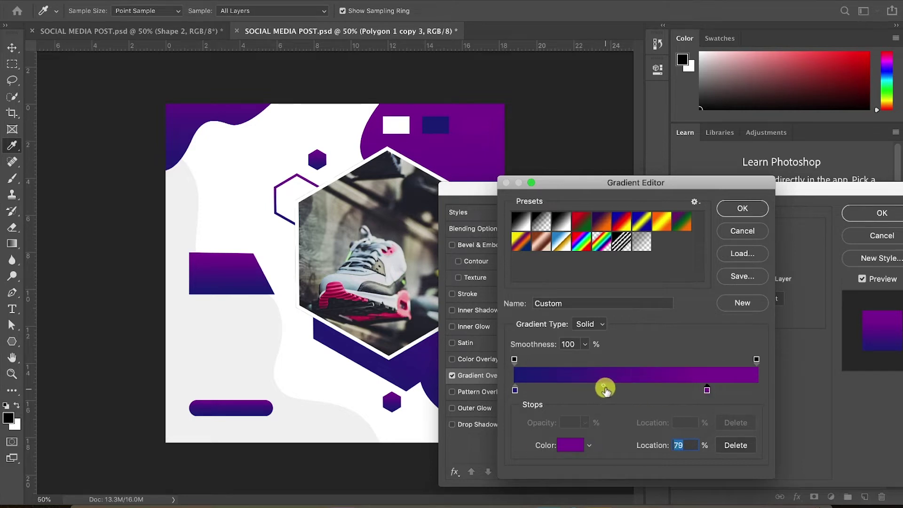
left_click_drag(603, 387, 623, 388)
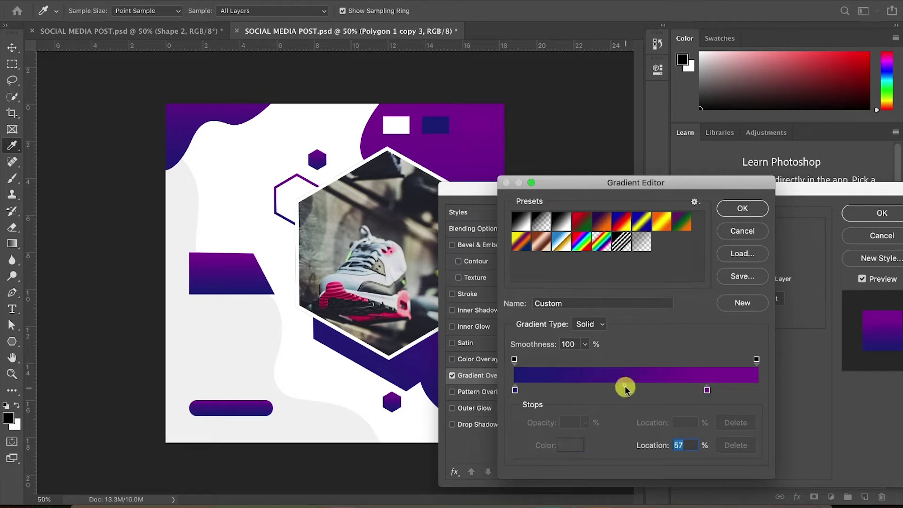
left_click(742, 206)
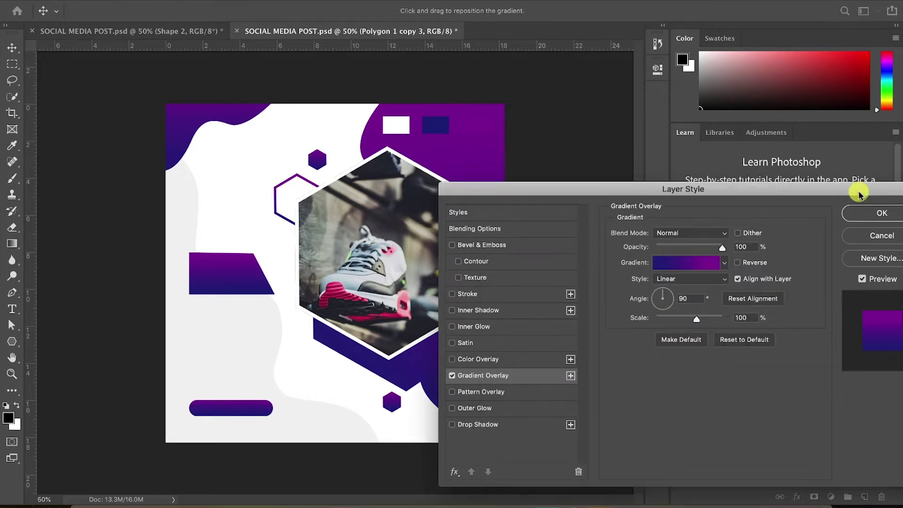
left_click(869, 217)
Place a duplicate of the outlined hexagon in front of all layers, over the bottom corner of the photo hexagon
left_click(177, 30)
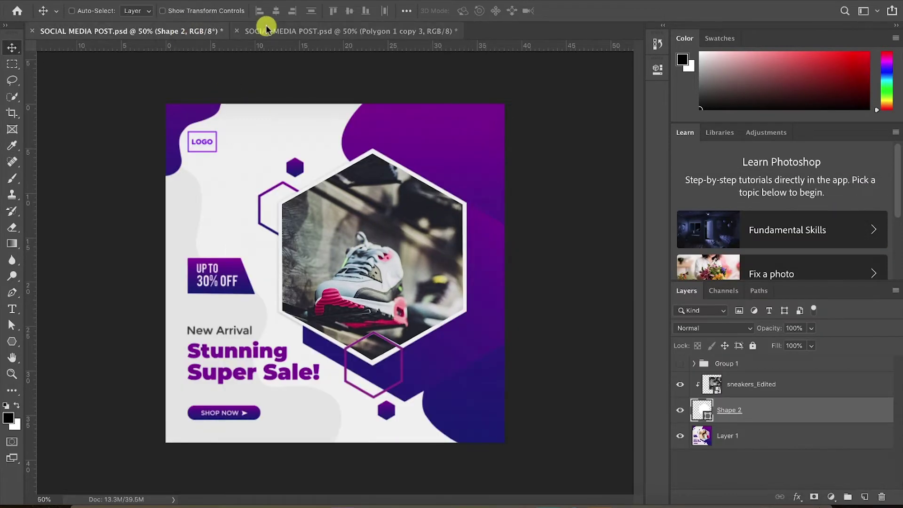
left_click(320, 26)
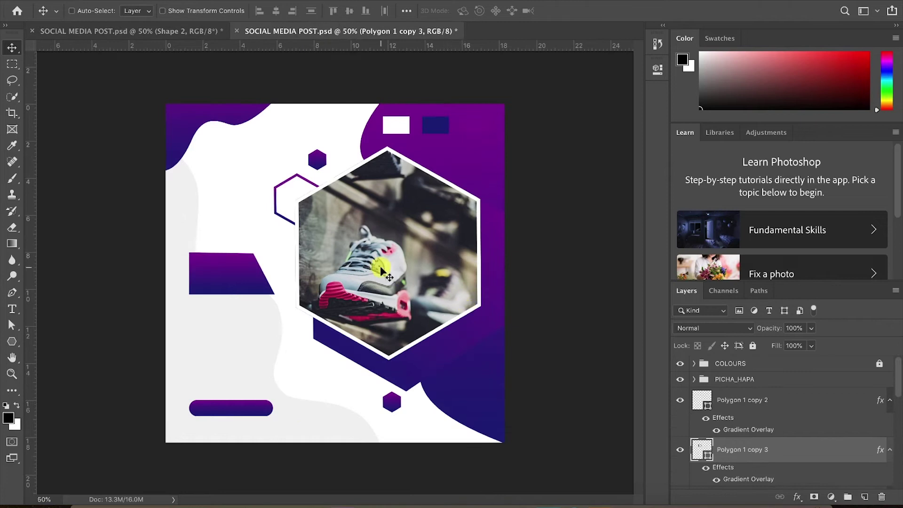
left_click(179, 32)
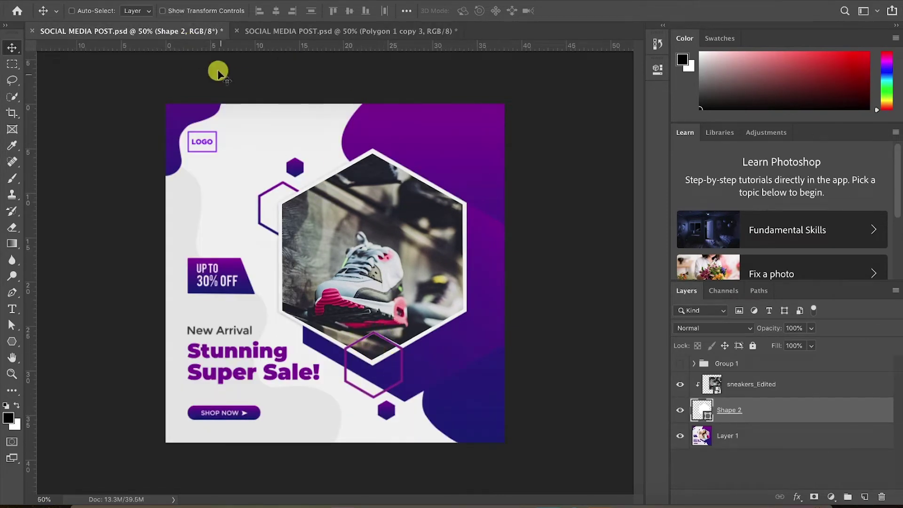
left_click(271, 30)
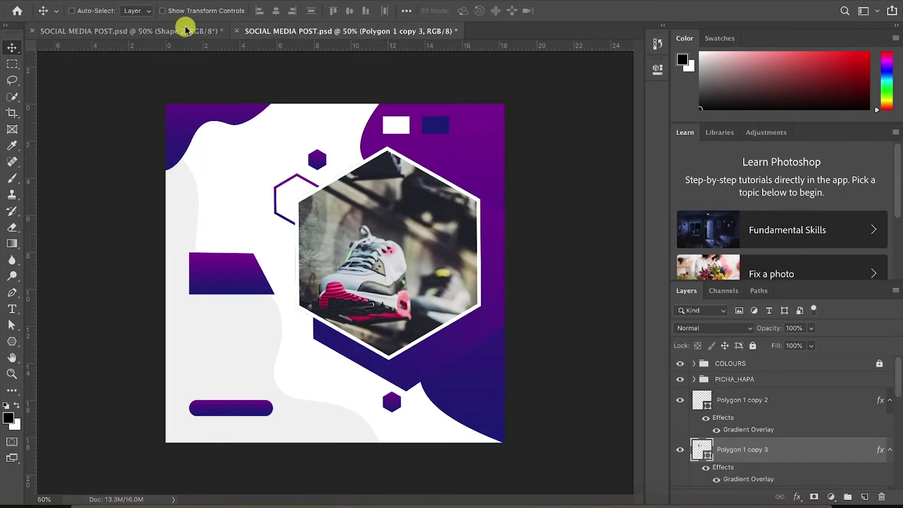
left_click(162, 31)
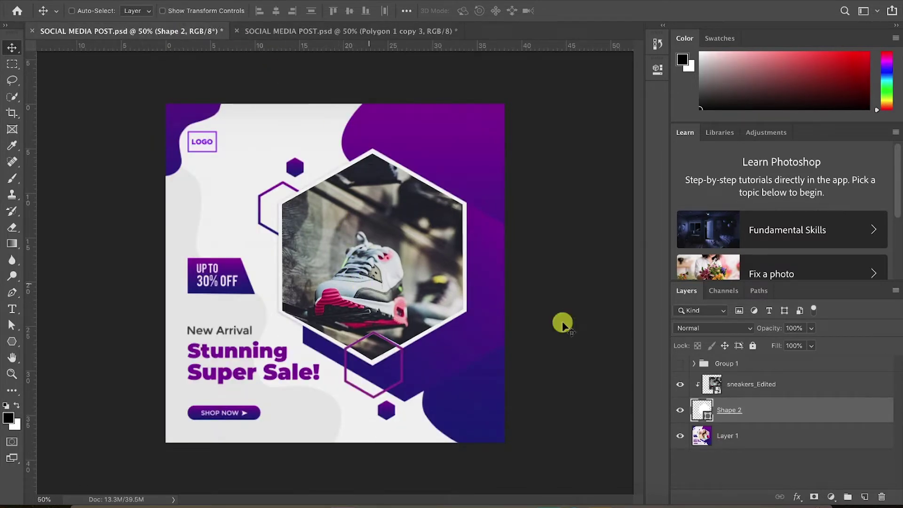
left_click(329, 34)
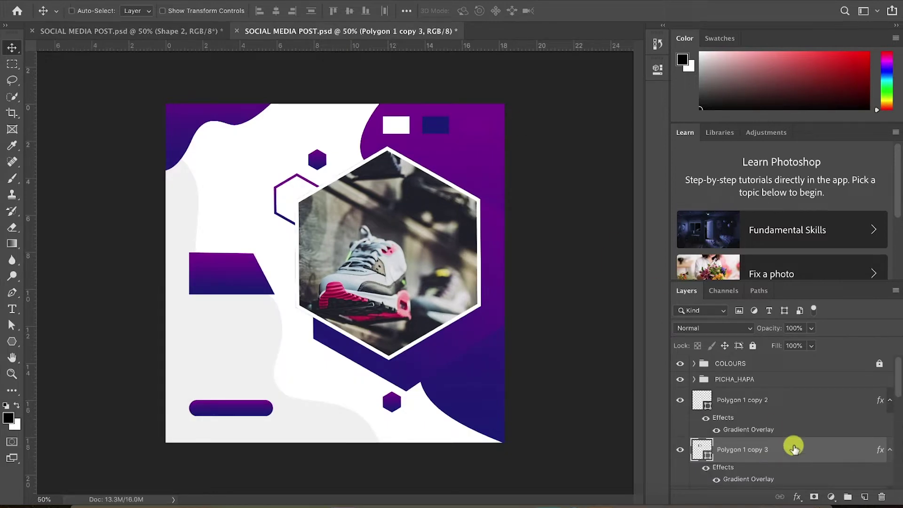
left_click_drag(811, 449, 865, 497)
left_click(680, 451)
left_click(680, 450)
key("ctrl+shift+bracketright")
left_click_drag(283, 201, 379, 349)
Compare the lower outlined hexagon with the reference design and turn off its Gradient Overlay
left_click(183, 31)
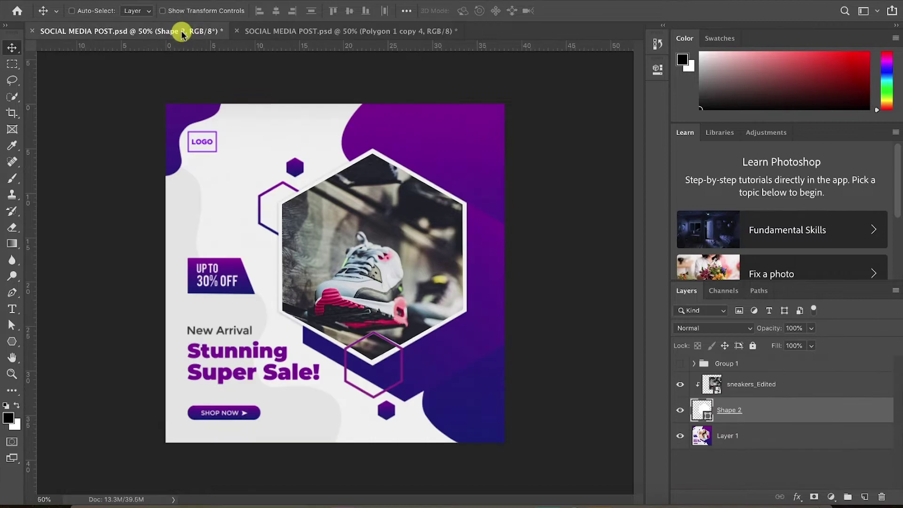
left_click(294, 30)
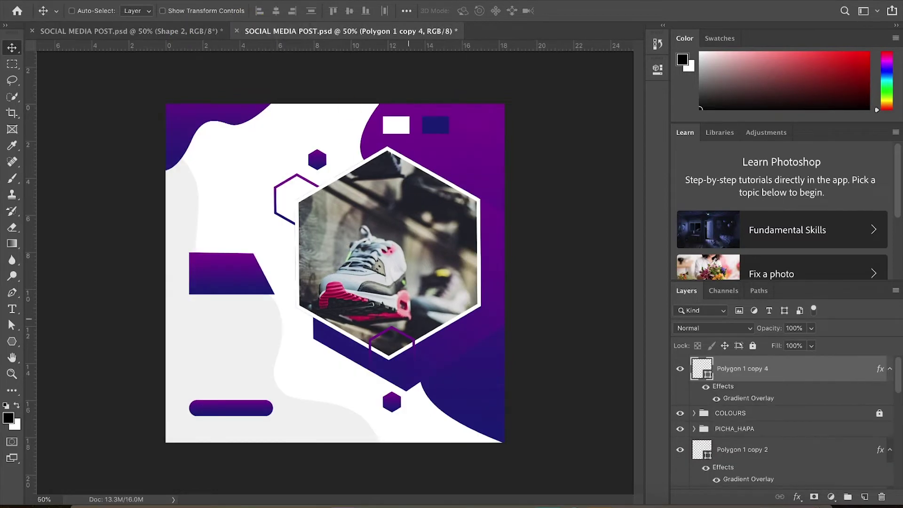
left_click(191, 31)
left_click(312, 30)
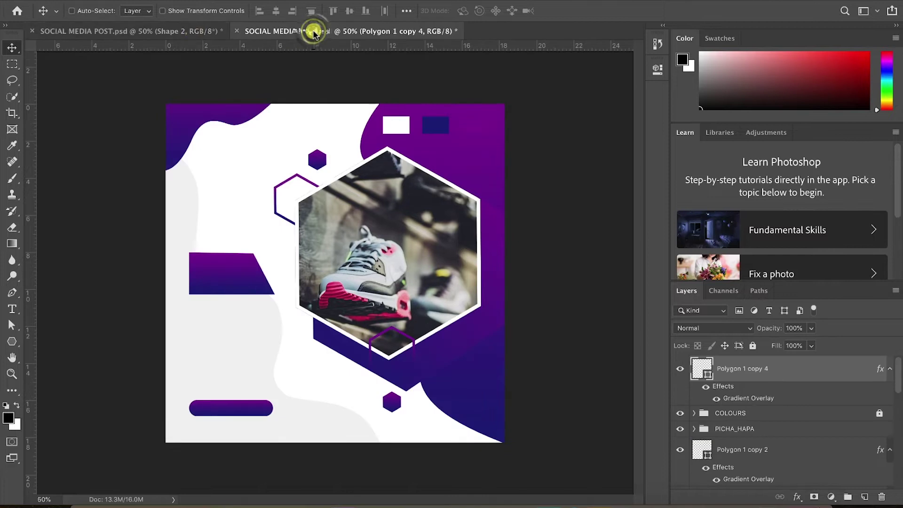
left_click(185, 33)
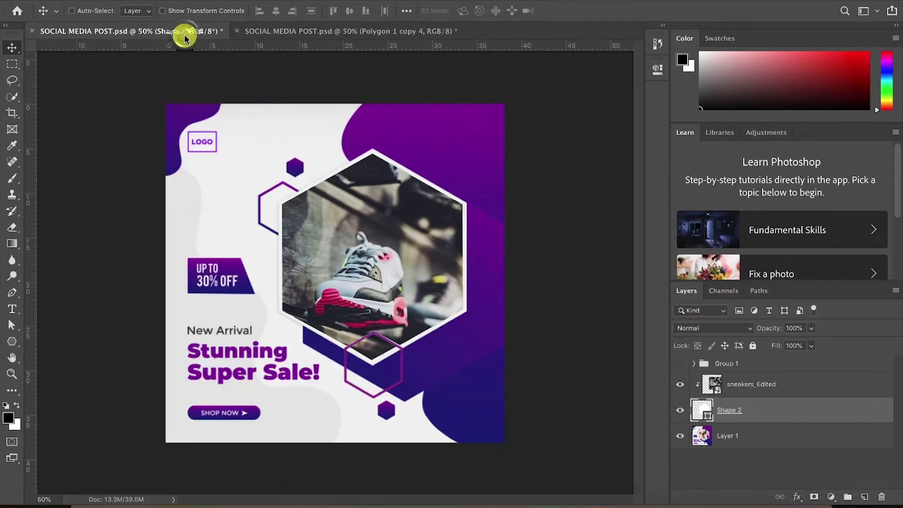
left_click(304, 31)
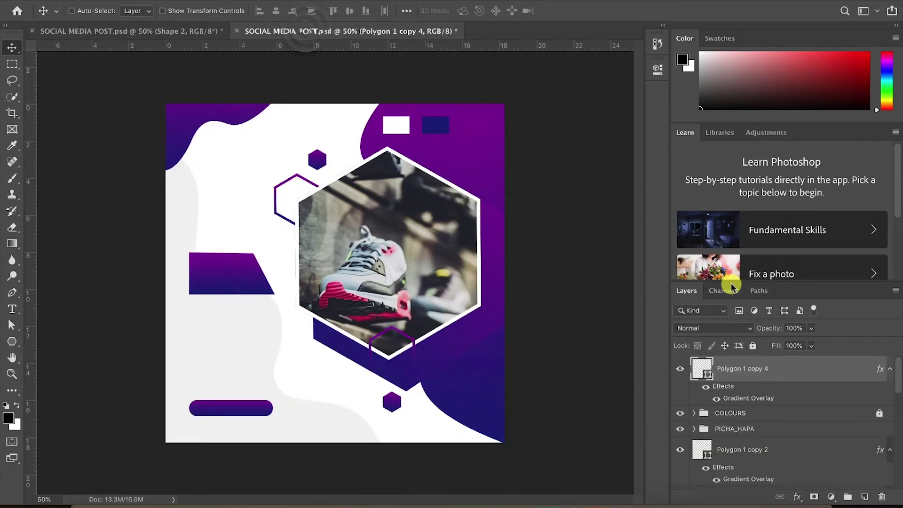
double_click(813, 376)
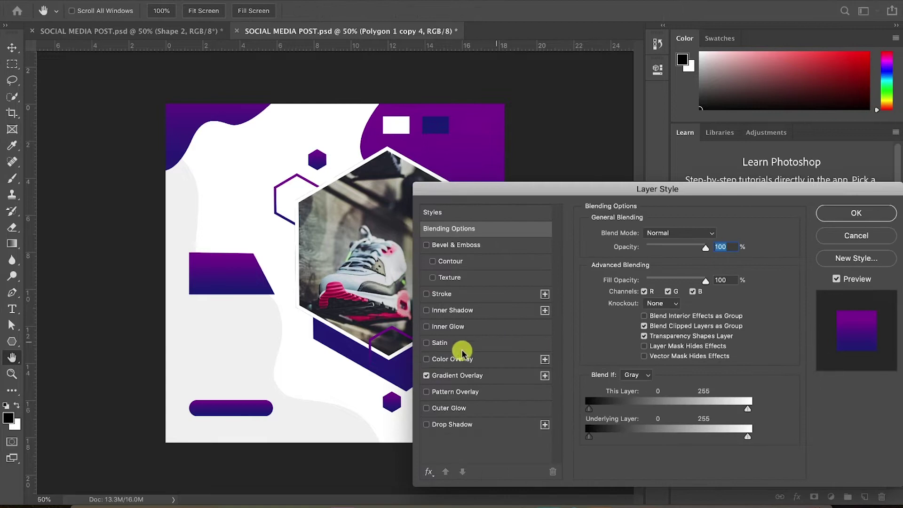
left_click(433, 375)
left_click(426, 377)
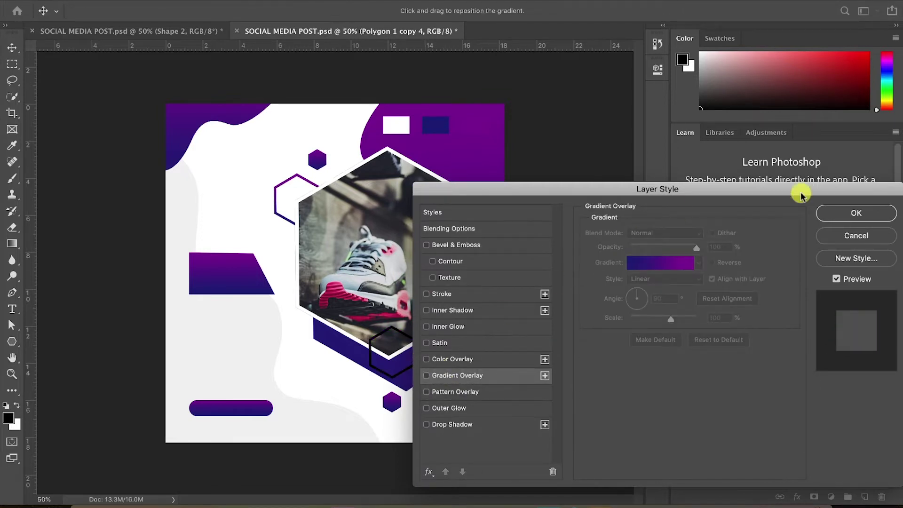
left_click(854, 210)
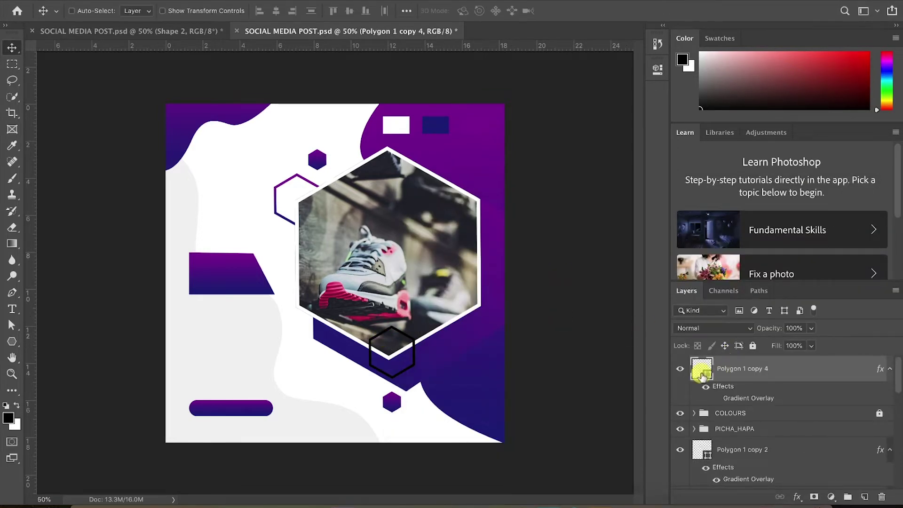
Recolour the lower outlined hexagon's stroke with the purple sampled from the design's large purple shape
left_click(11, 342)
left_click(182, 10)
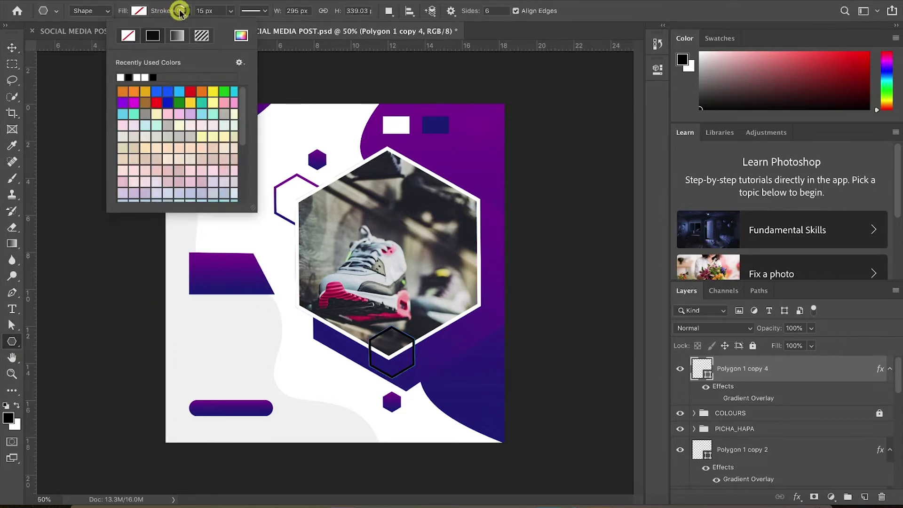
left_click(242, 33)
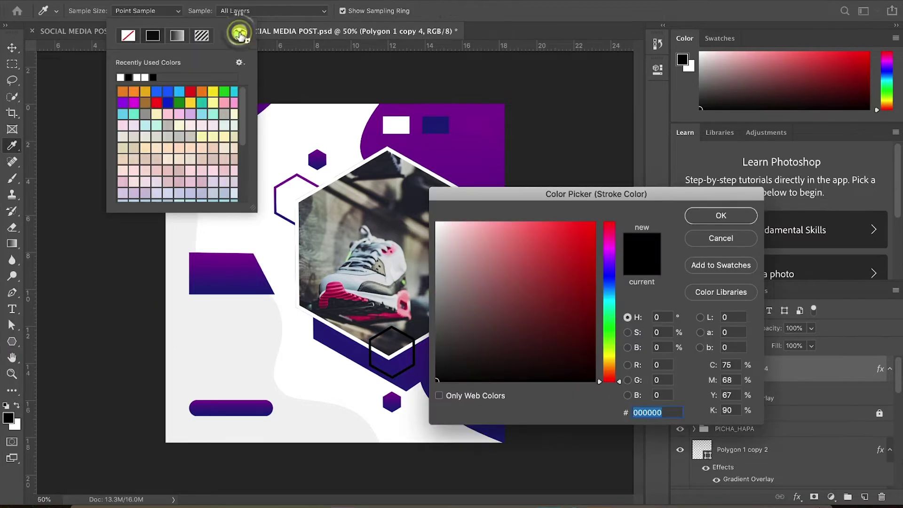
left_click(485, 124)
left_click(693, 214)
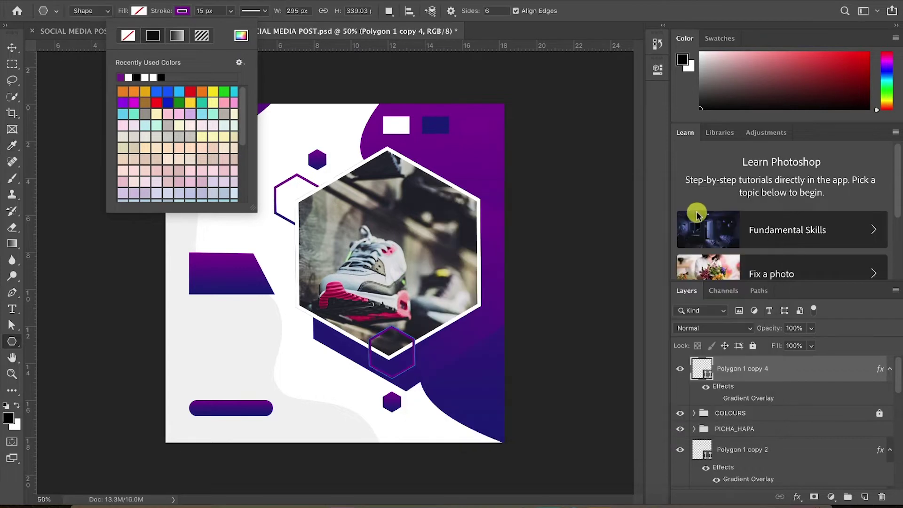
left_click(12, 48)
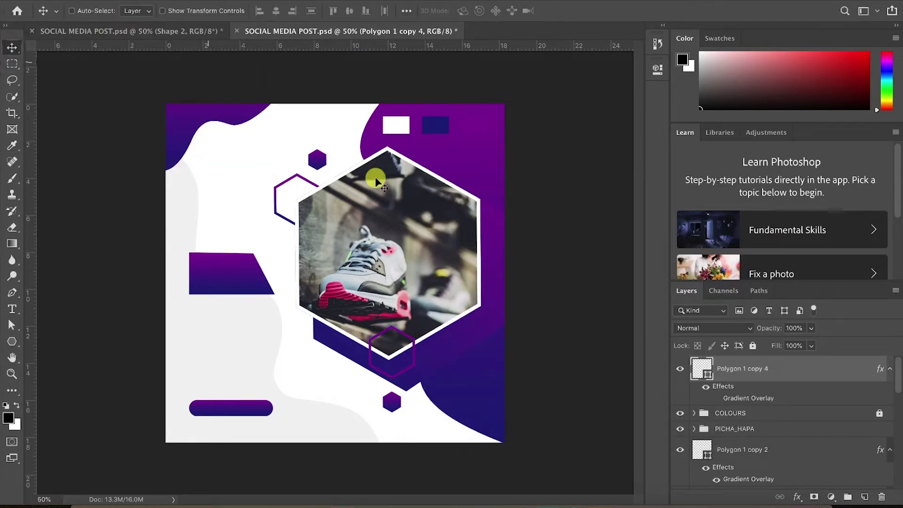
Compare the lower outlined hexagon with the reference design and enlarge it about its centre to about 141%
left_click(191, 31)
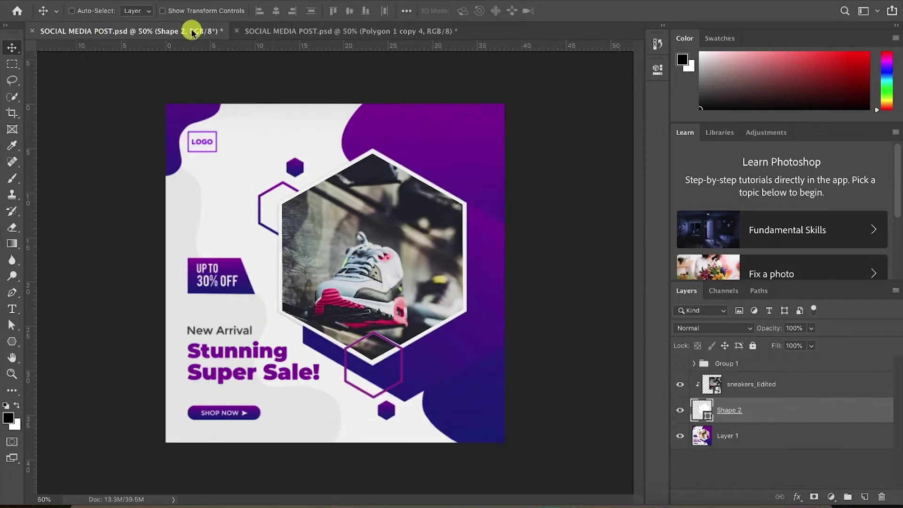
left_click(339, 31)
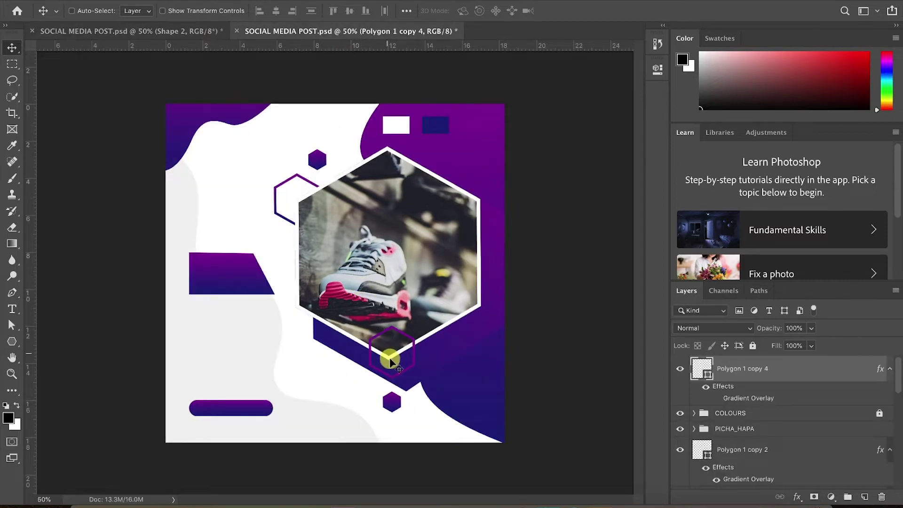
left_click(162, 32)
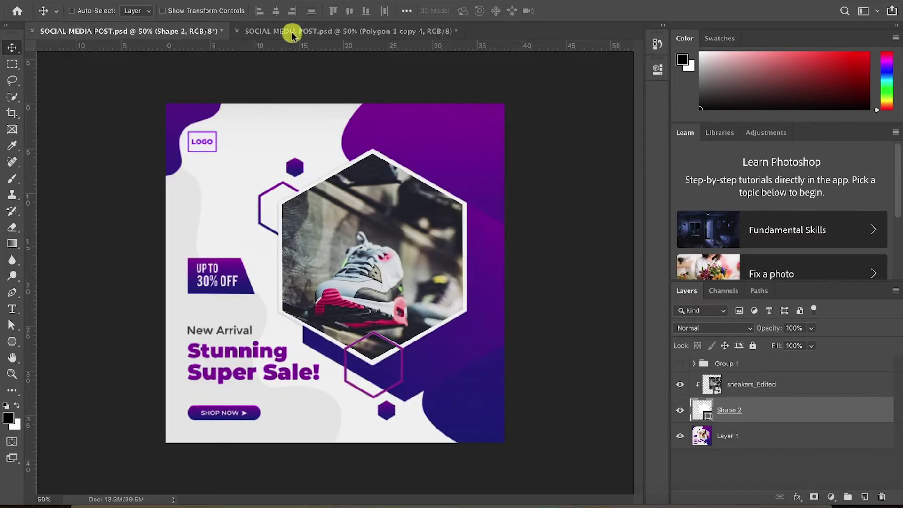
left_click(307, 31)
left_click(147, 32)
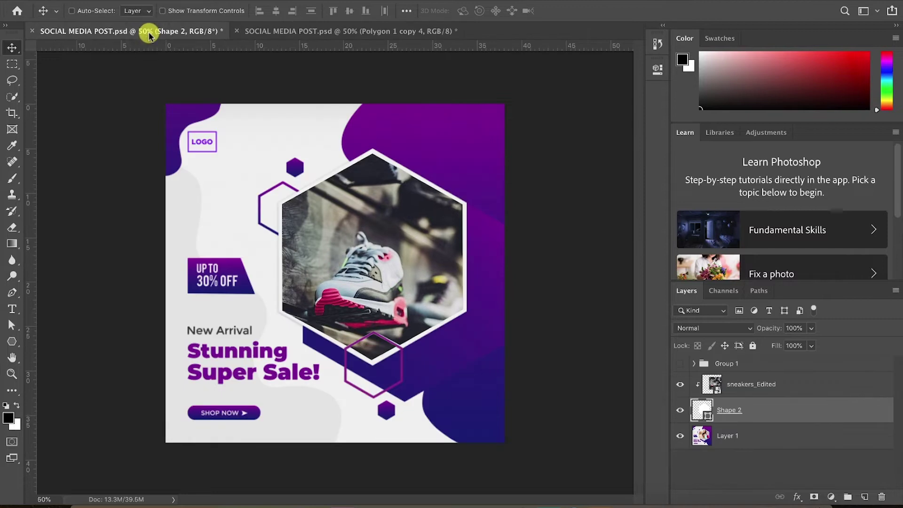
left_click(311, 31)
key("ctrl+t")
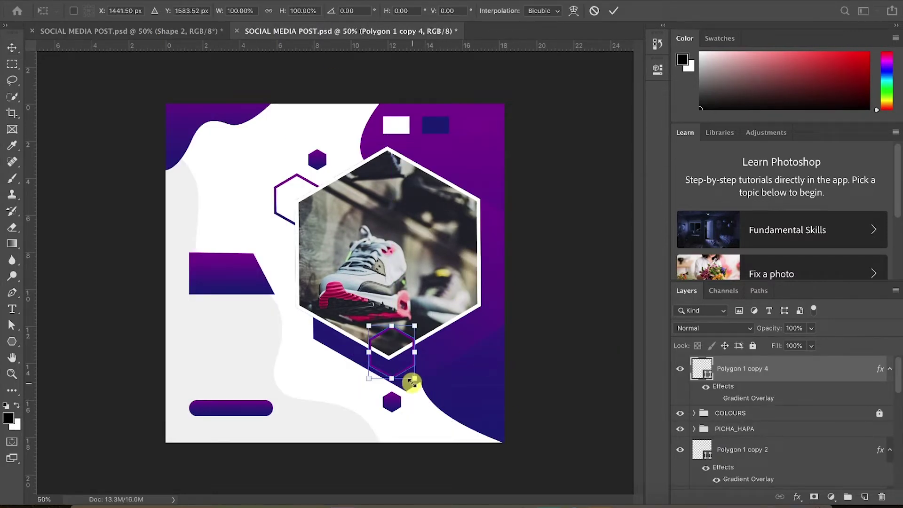
left_click_drag(414, 382, 423, 389)
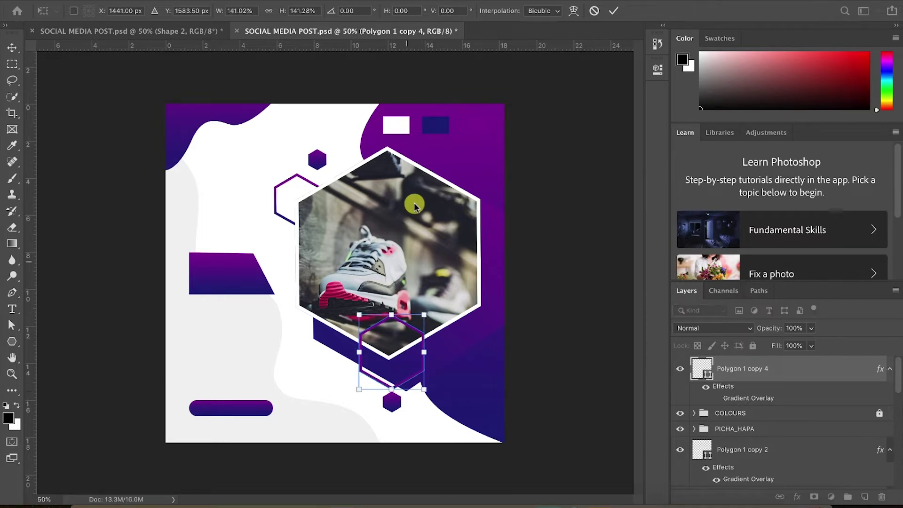
left_click(613, 10)
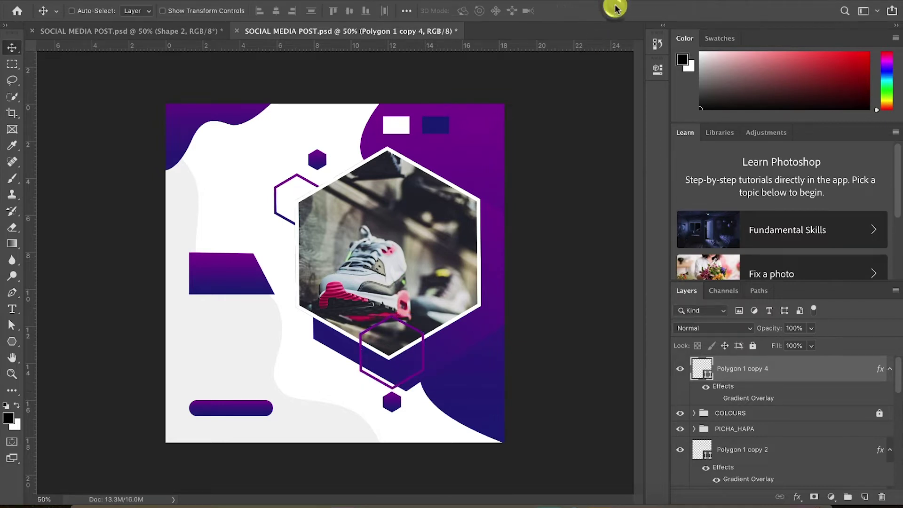
Move the lower outlined hexagon slightly down and to the left to match the reference design
left_click(201, 32)
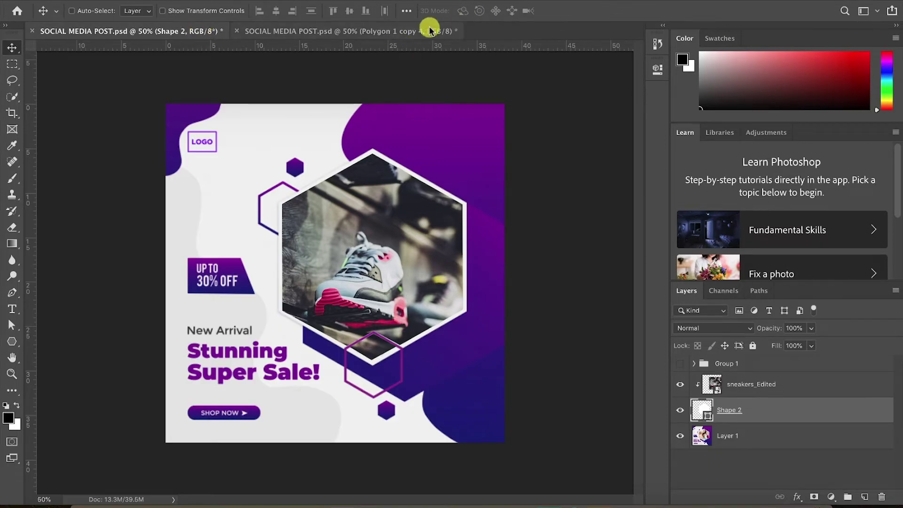
left_click(413, 31)
left_click_drag(398, 339, 397, 346)
left_click(176, 29)
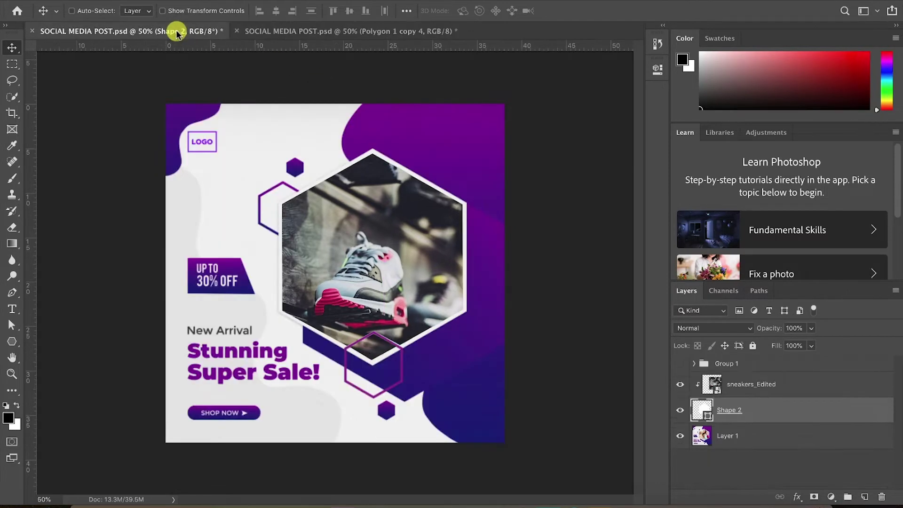
left_click(346, 33)
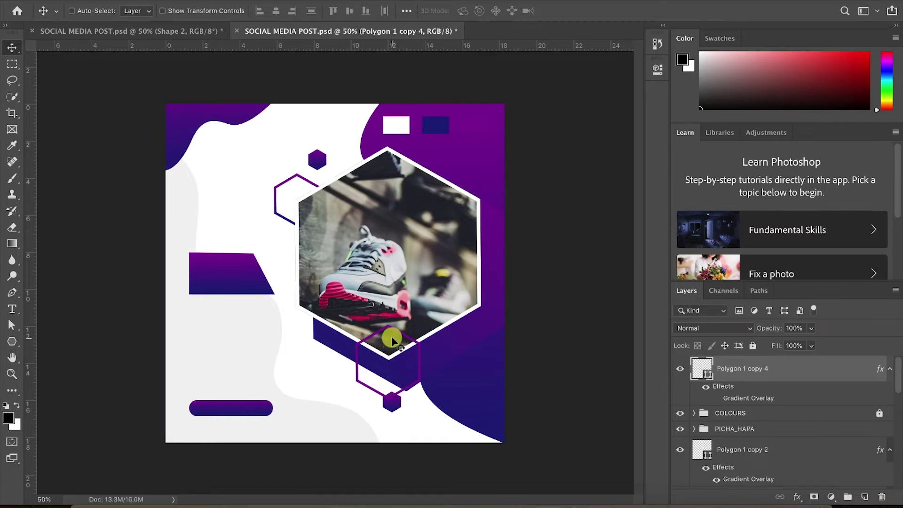
Shrink the lower outlined hexagon to about 96%, shift it slightly left, and check it against the reference
key("ctrl+t")
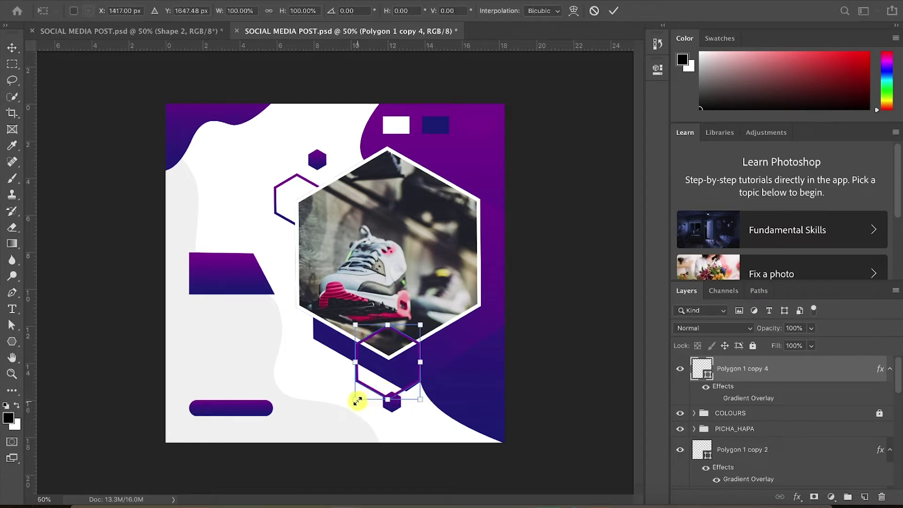
left_click_drag(358, 401, 361, 396)
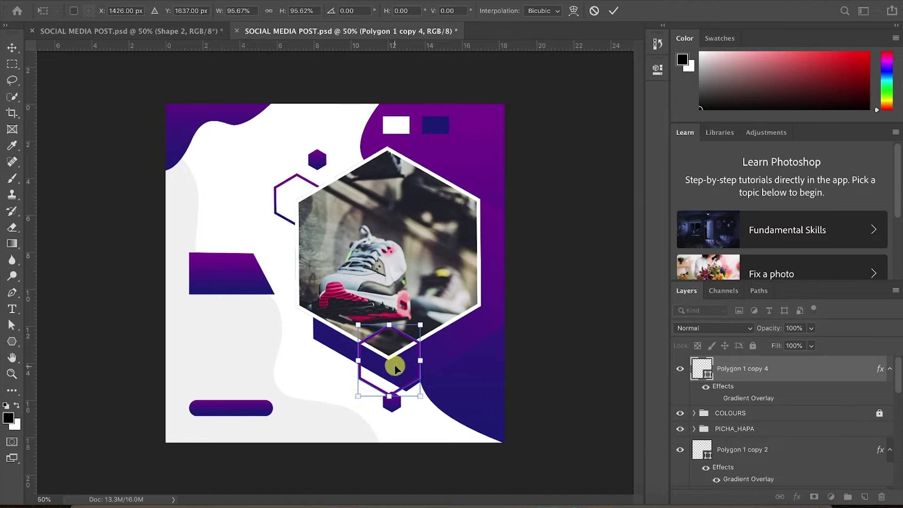
left_click_drag(394, 367, 390, 367)
left_click(610, 11)
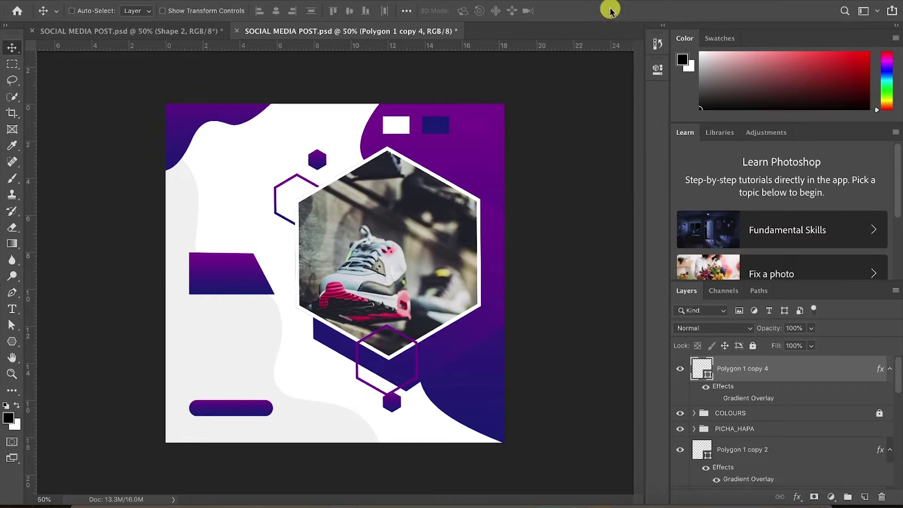
left_click(169, 30)
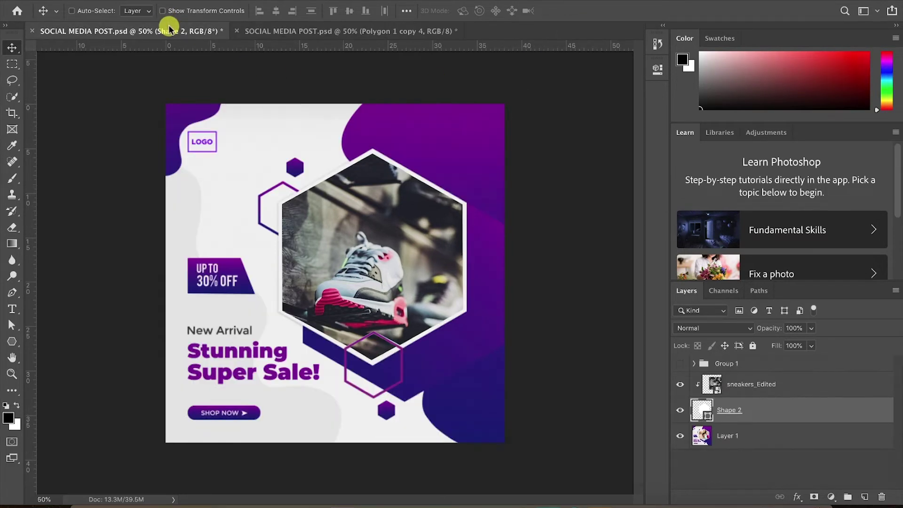
left_click(313, 32)
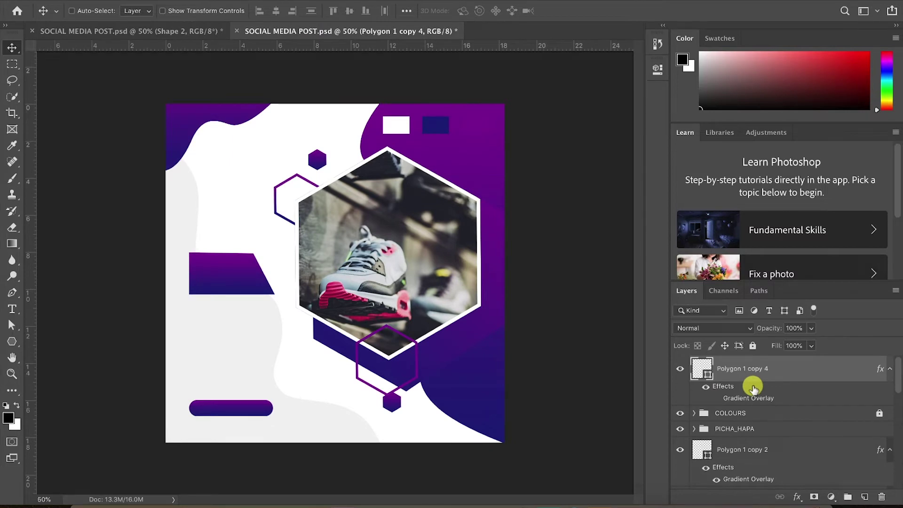
Move the small solid hexagon below the outlined one slightly right and down, clear of the outline, checking the reference
scroll(752, 386, "down", 4)
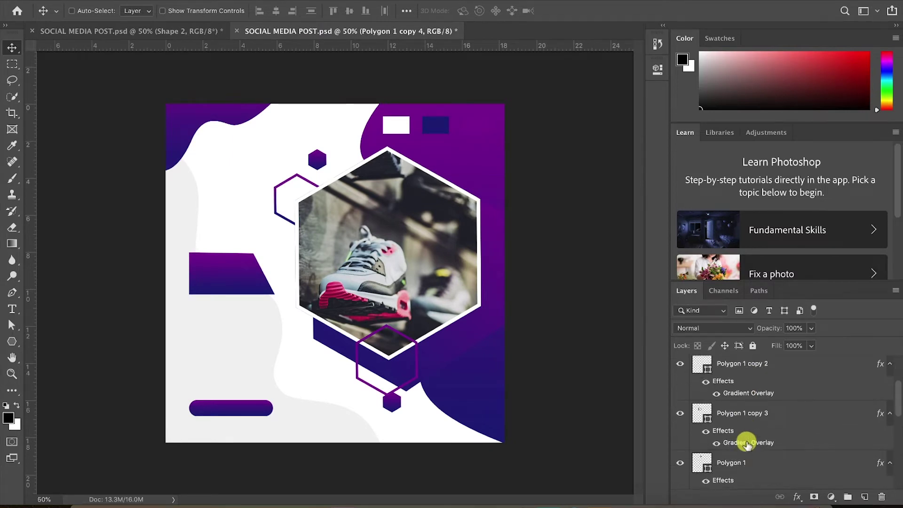
left_click(734, 462)
scroll(682, 451, "up", 2)
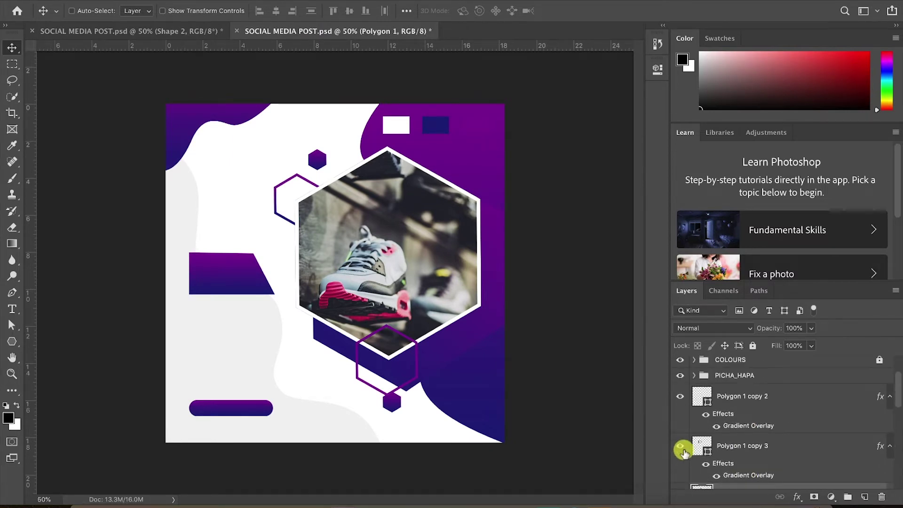
left_click(729, 406)
left_click(680, 398)
left_click(680, 397)
left_click(195, 33)
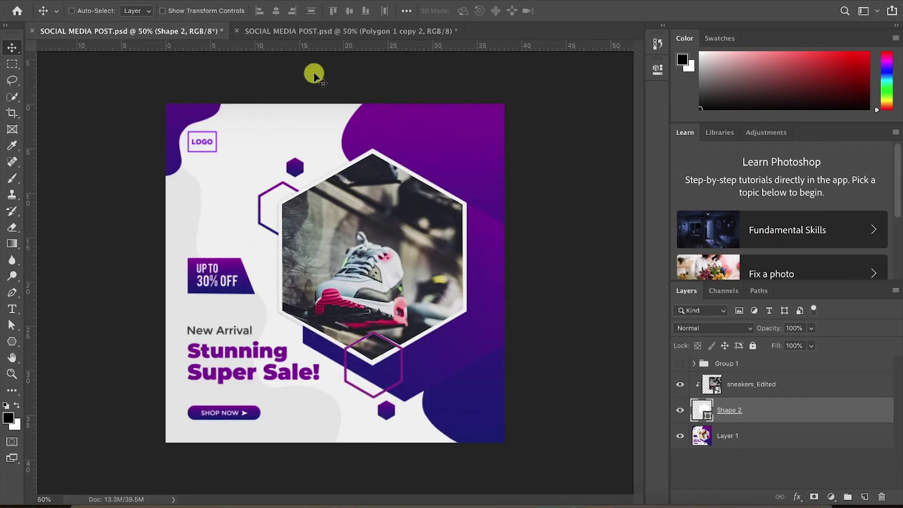
left_click(283, 31)
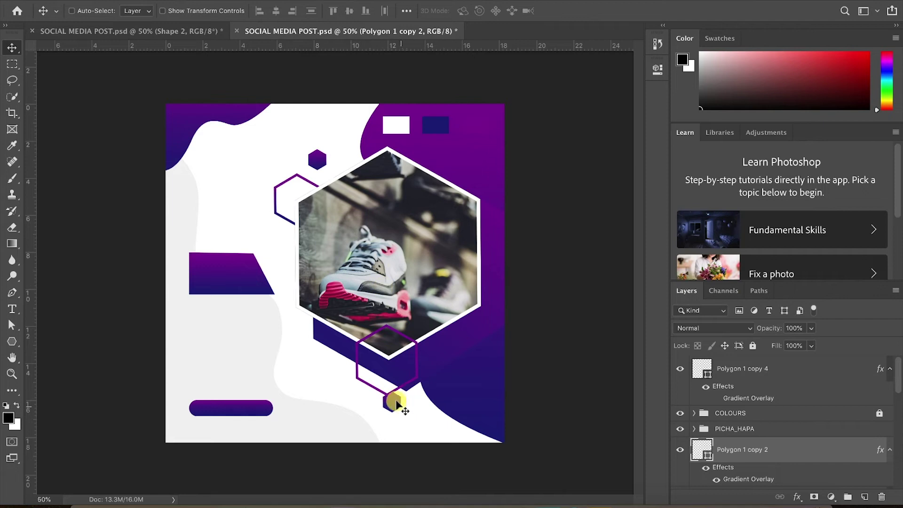
left_click_drag(394, 400, 401, 406)
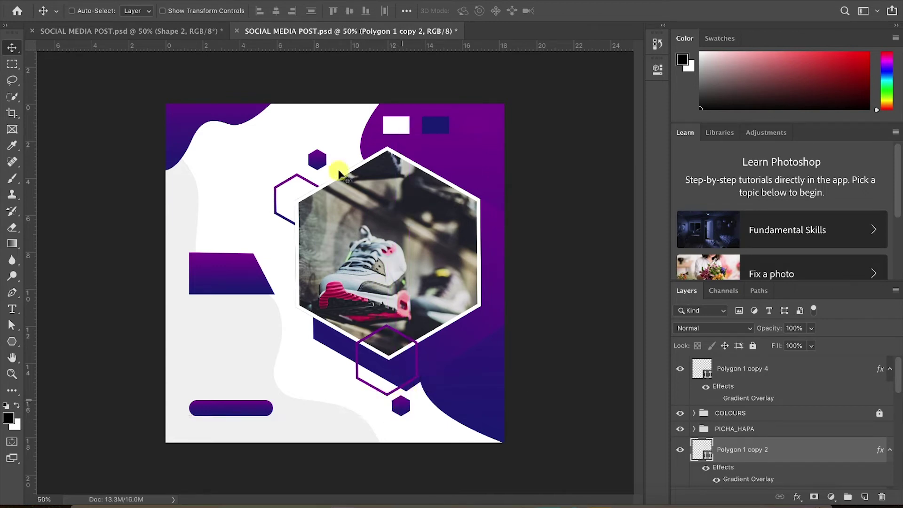
left_click(199, 33)
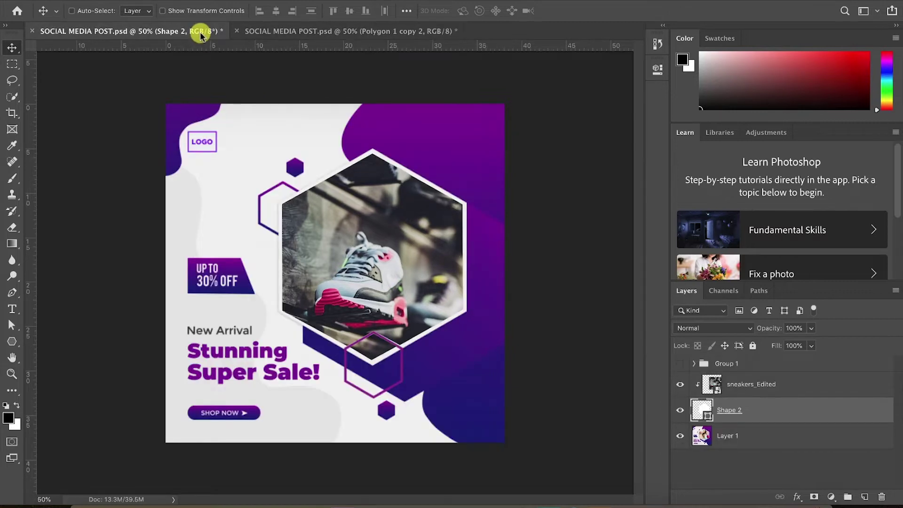
left_click(318, 35)
Move the small solid hexagon above the photo's upper edge slightly down to match the reference design
left_click(161, 36)
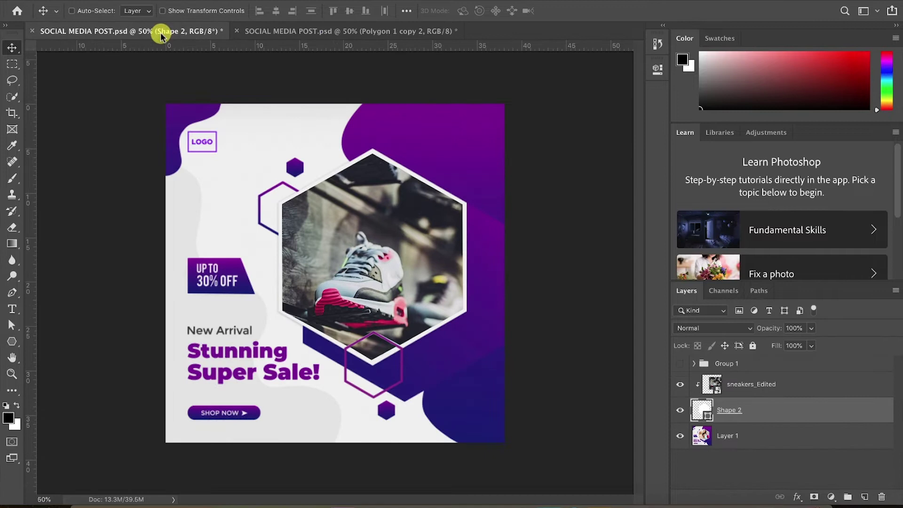
left_click(280, 31)
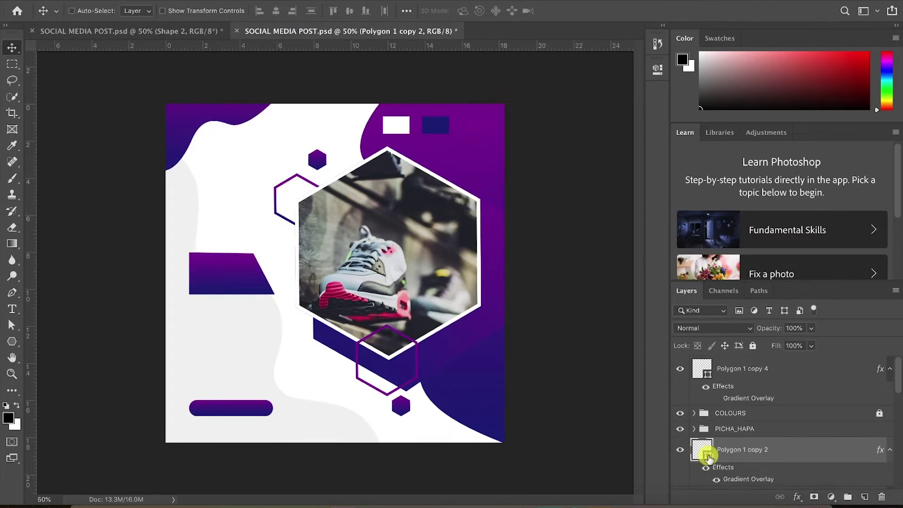
scroll(737, 420, "down", 5)
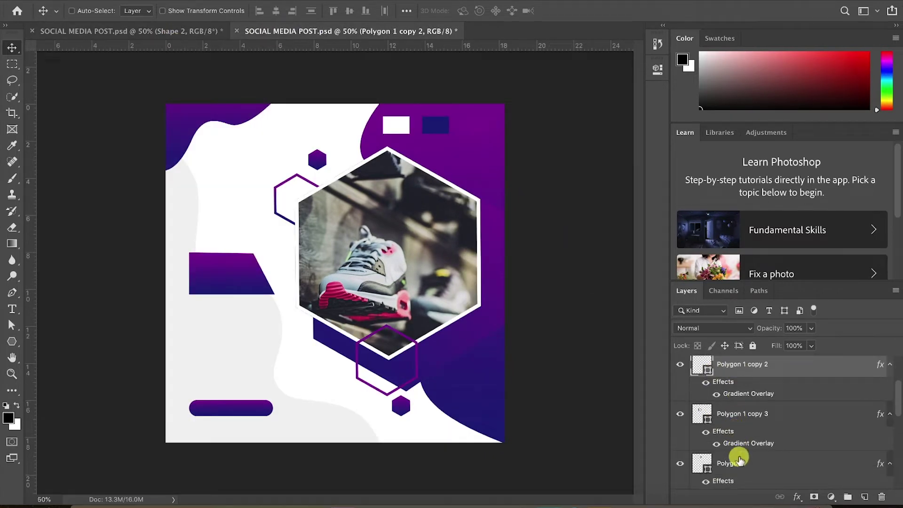
left_click(714, 440)
left_click(318, 166)
left_click_drag(315, 165, 314, 170)
left_click(188, 31)
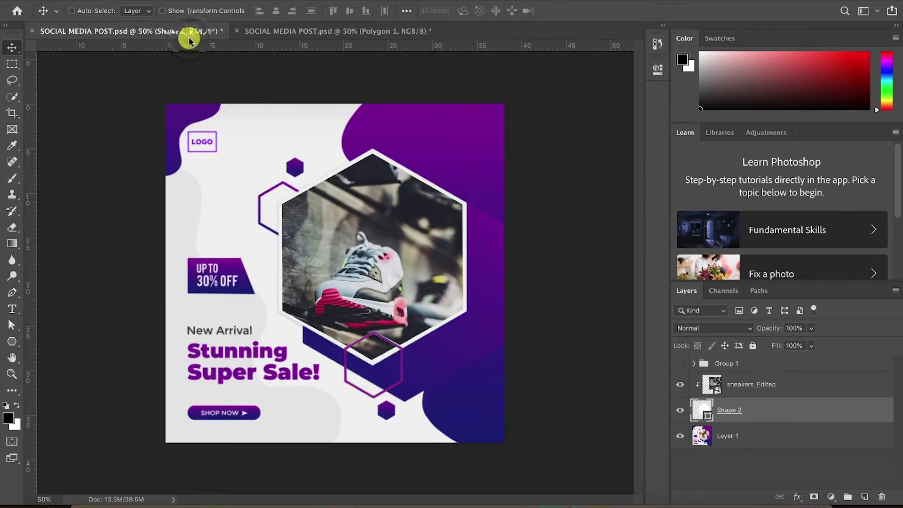
left_click(311, 31)
left_click_drag(320, 165, 318, 162)
left_click(200, 32)
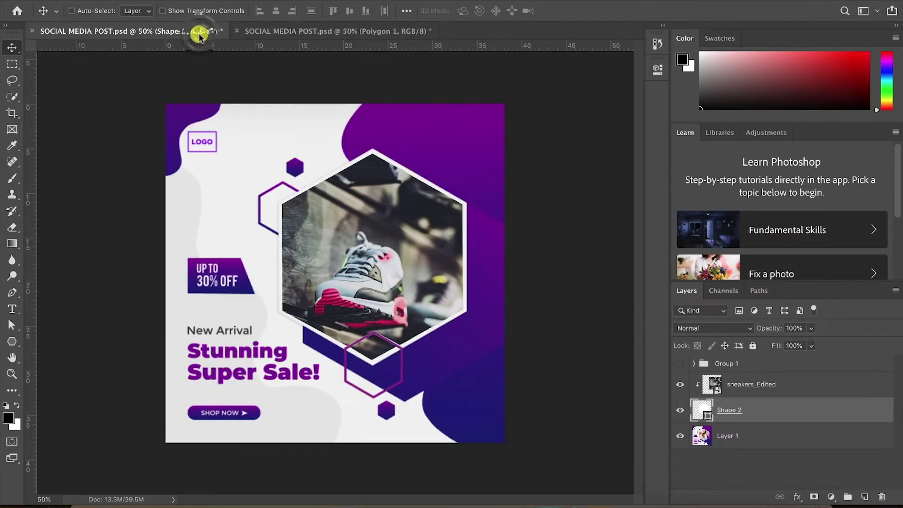
left_click(302, 34)
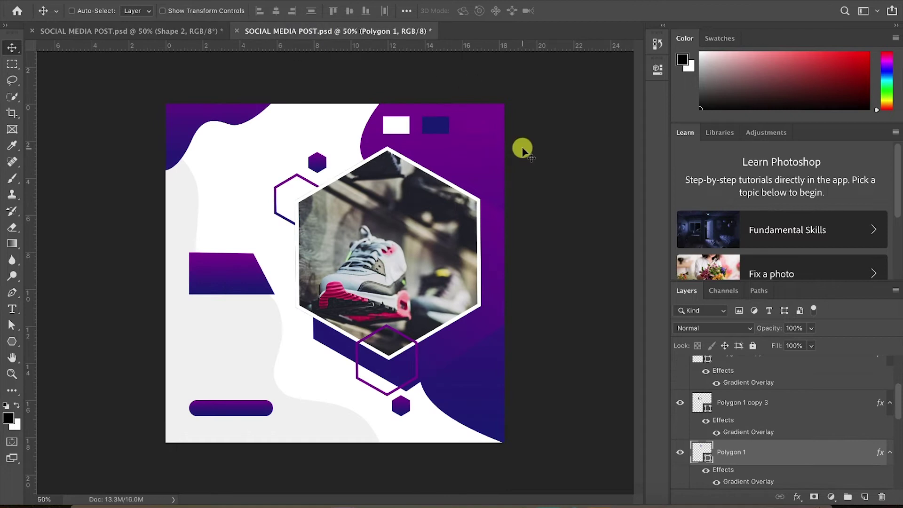
Add a light gray (#f8f8f8) Solid Color fill layer directly above the Background layer, checking the reference design
left_click(161, 31)
left_click(329, 31)
scroll(796, 471, "down", 1)
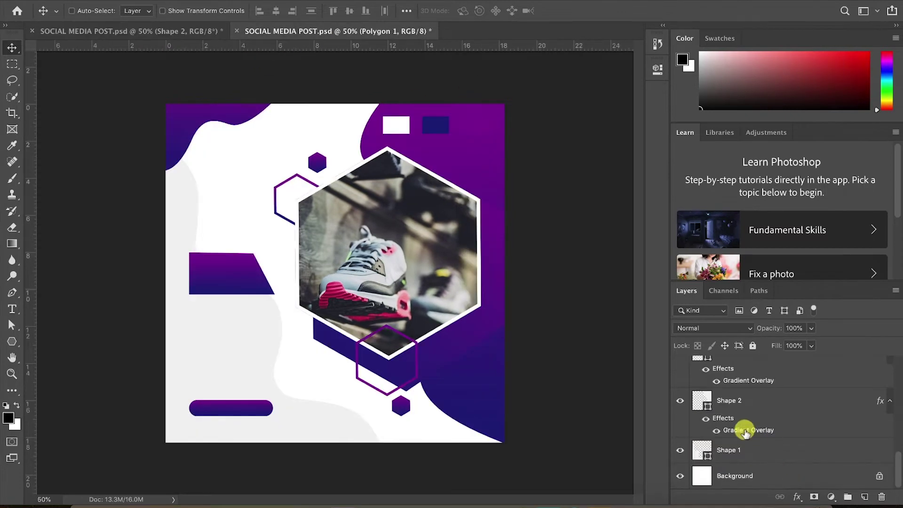
left_click(740, 474)
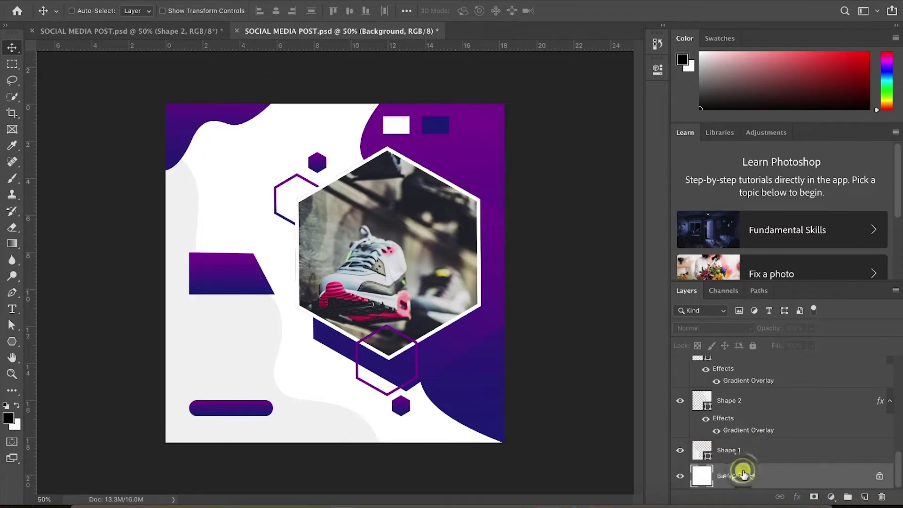
left_click(173, 31)
left_click(296, 32)
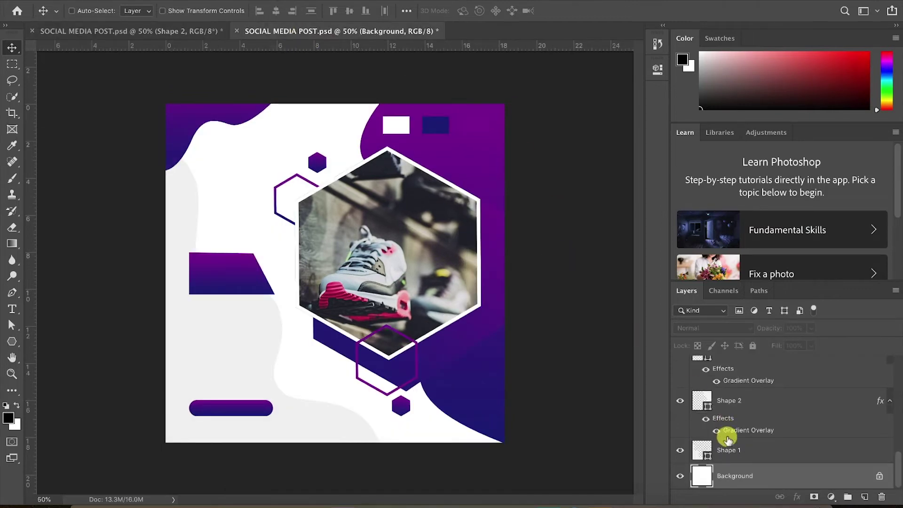
left_click(831, 497)
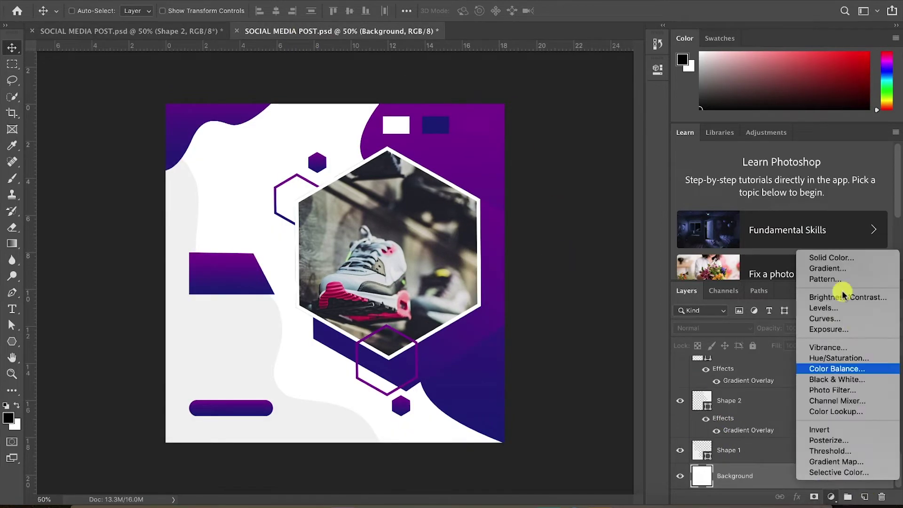
left_click(832, 258)
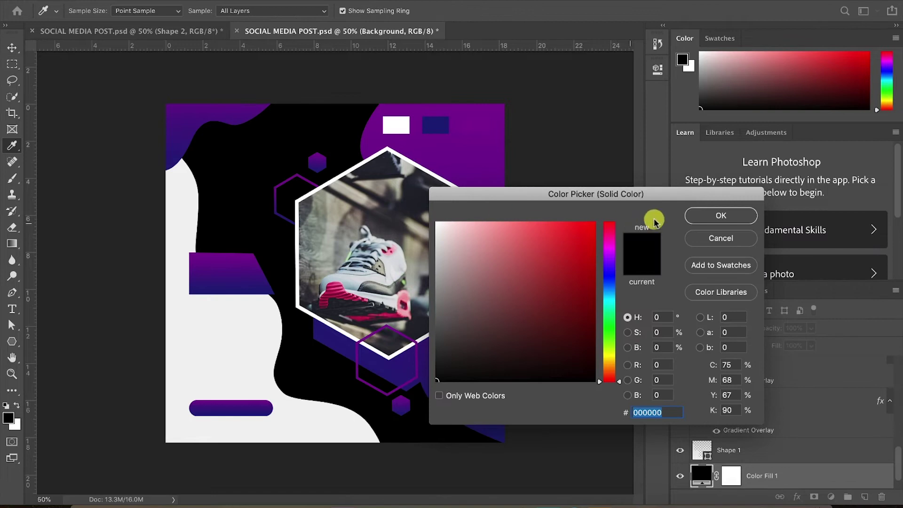
left_click(228, 348)
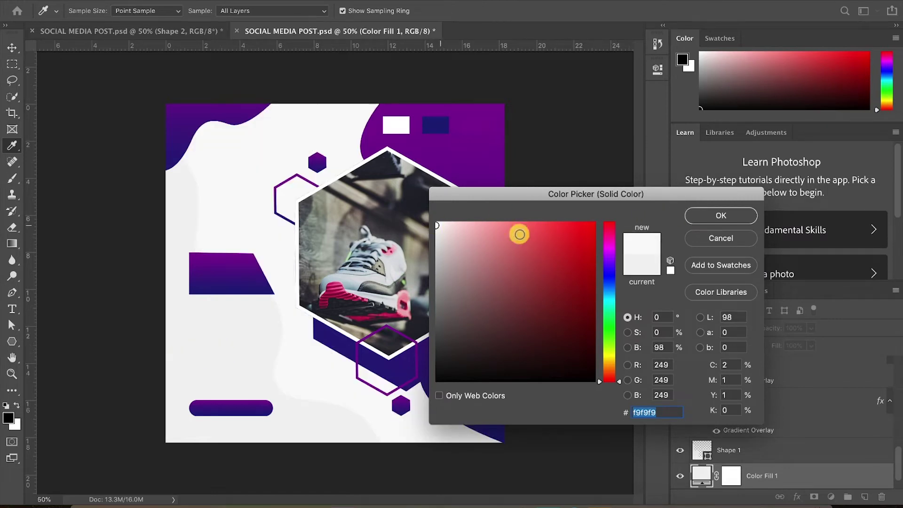
left_click(434, 228)
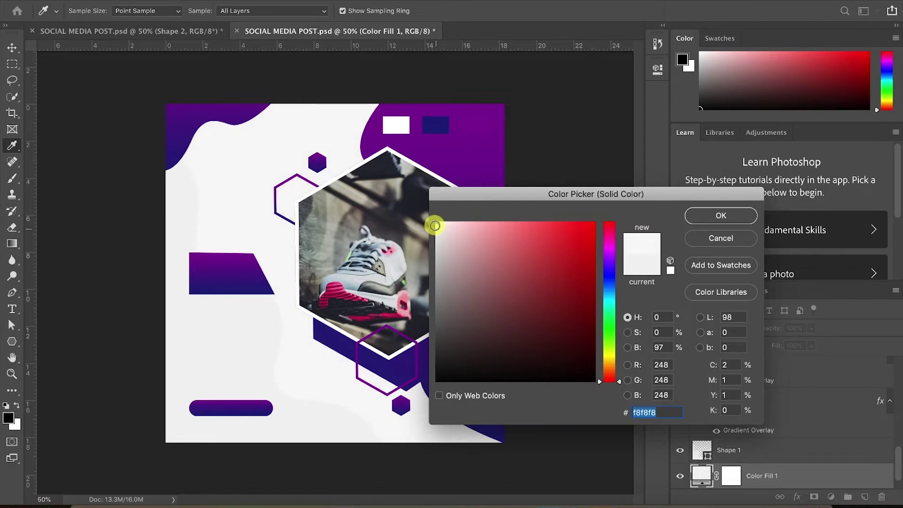
left_click(720, 216)
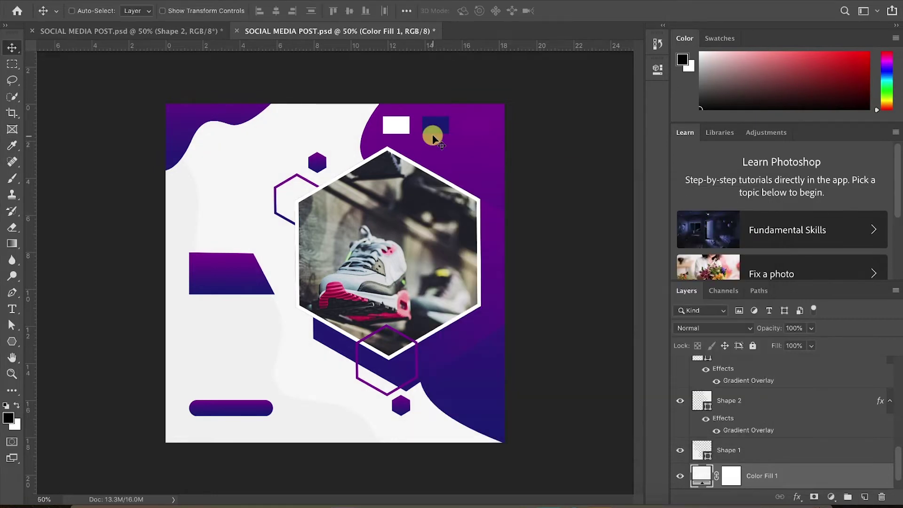
Recolour the wavy gray shape of Shape 1 to a slightly darker light gray and compare it with the reference
double_click(701, 450)
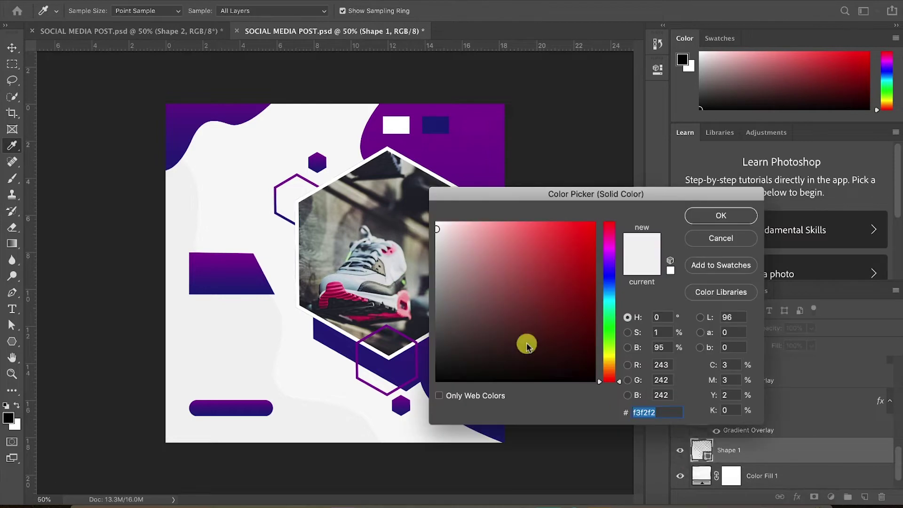
left_click(436, 234)
left_click(704, 216)
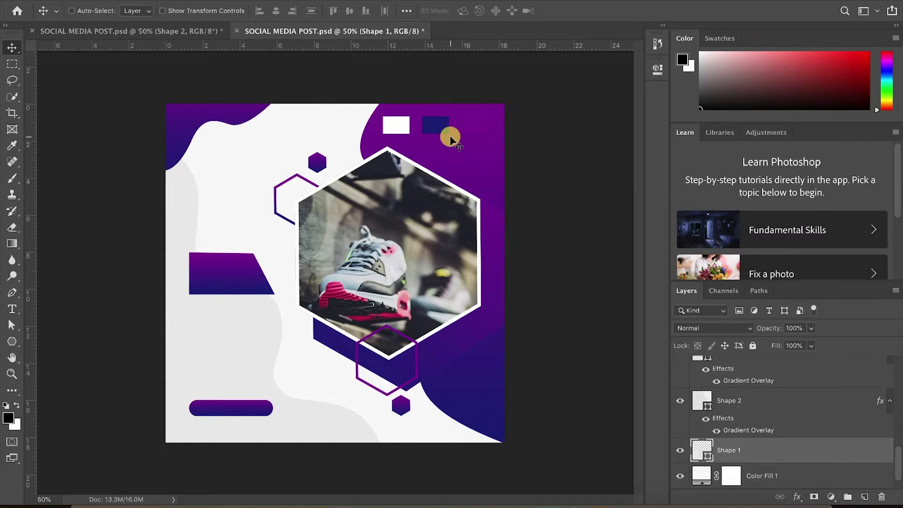
left_click(176, 29)
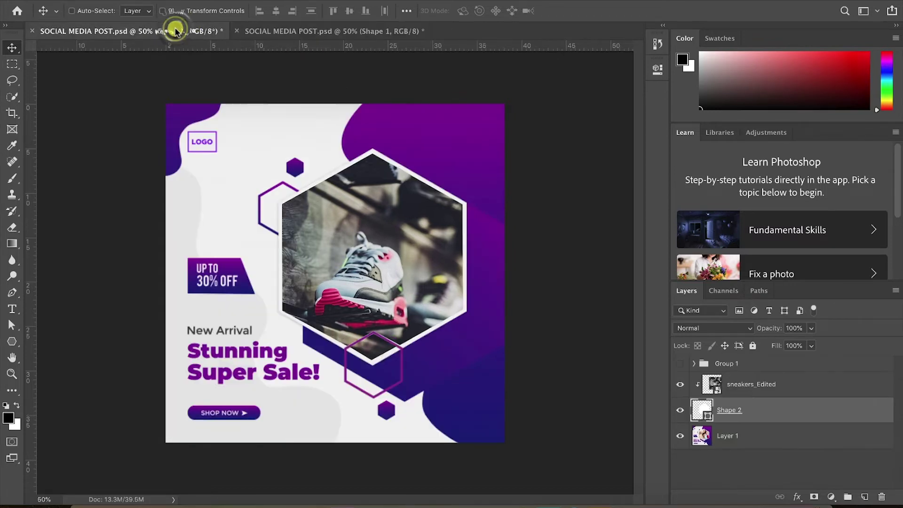
left_click(274, 33)
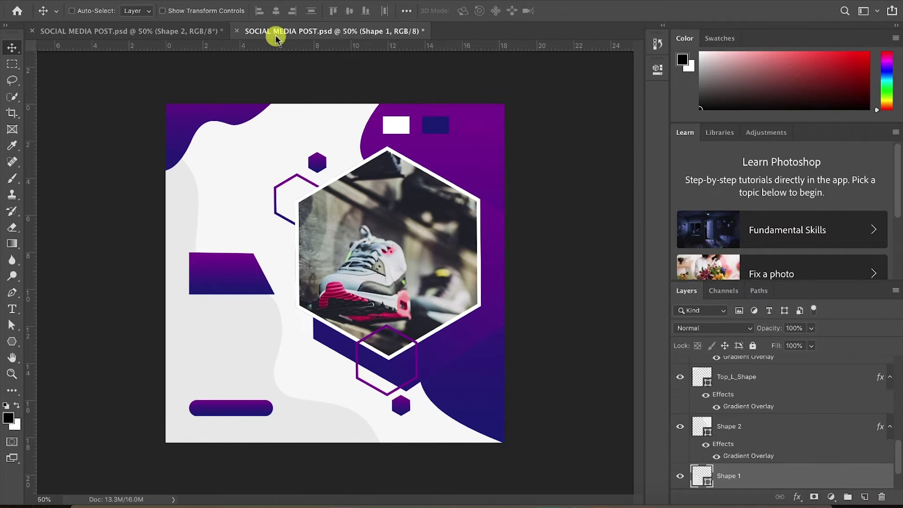
Create a text layer reading "up to" above the topmost Polygon 1 copy 4 layer, on the light area
left_click(12, 308)
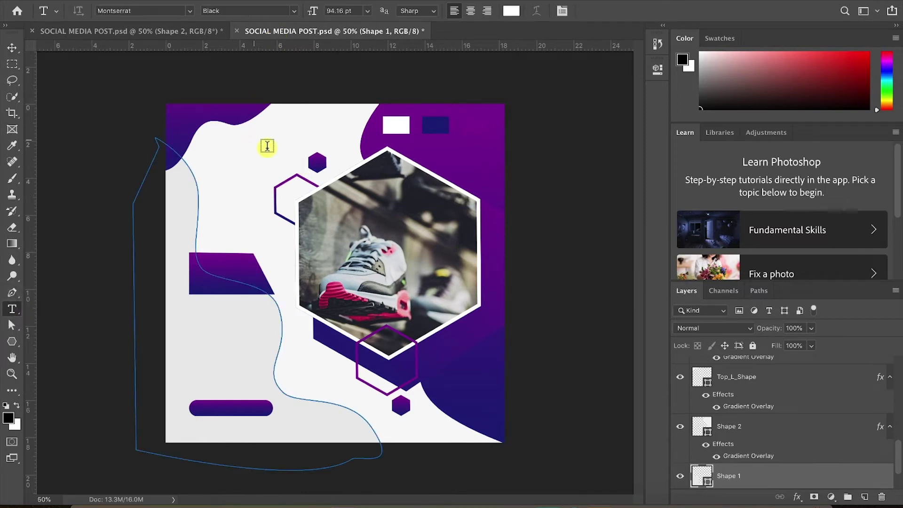
scroll(810, 395, "up", 10)
left_click(770, 365)
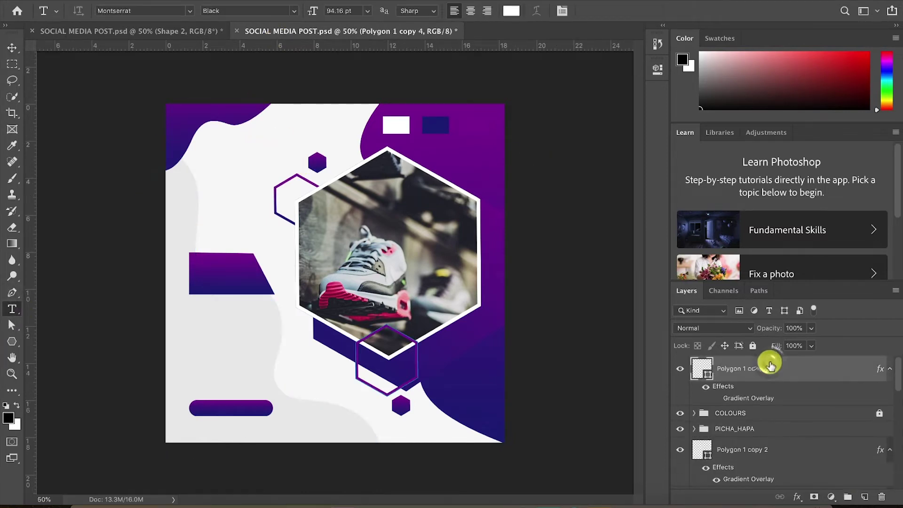
left_click(865, 496)
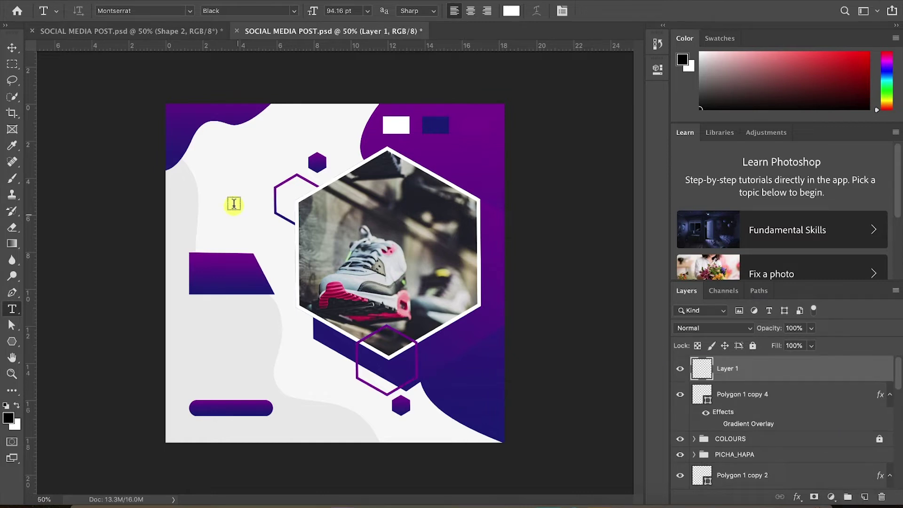
left_click(219, 180)
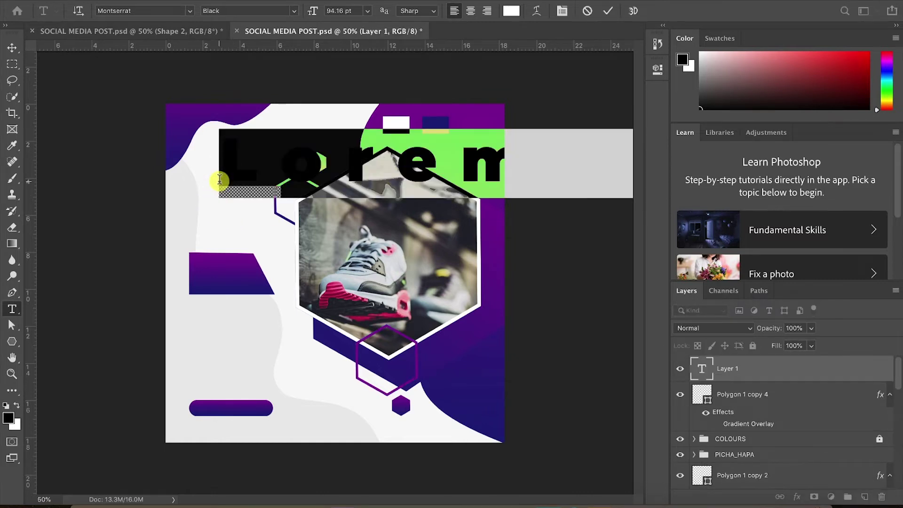
type("UP")
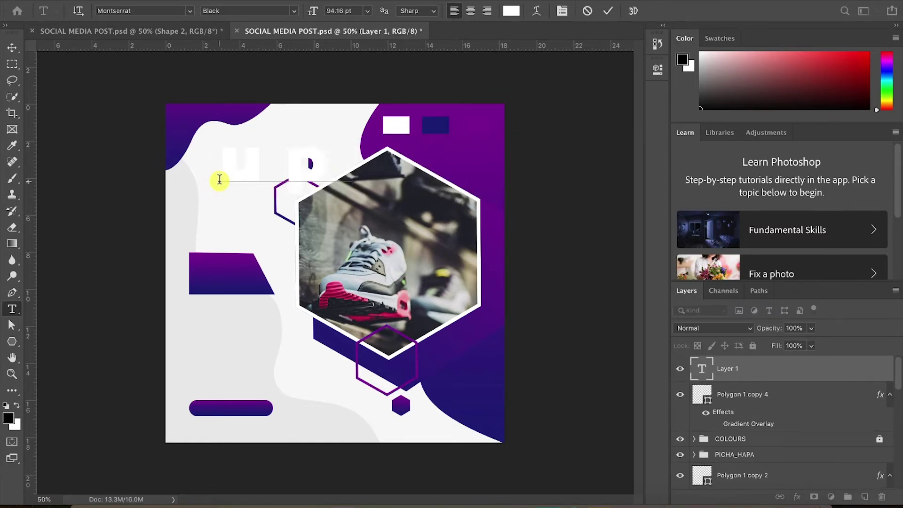
type(" to")
Set the whole "up to" text in Bebas Neue Bold at 32.16 pt
key("ctrl+a")
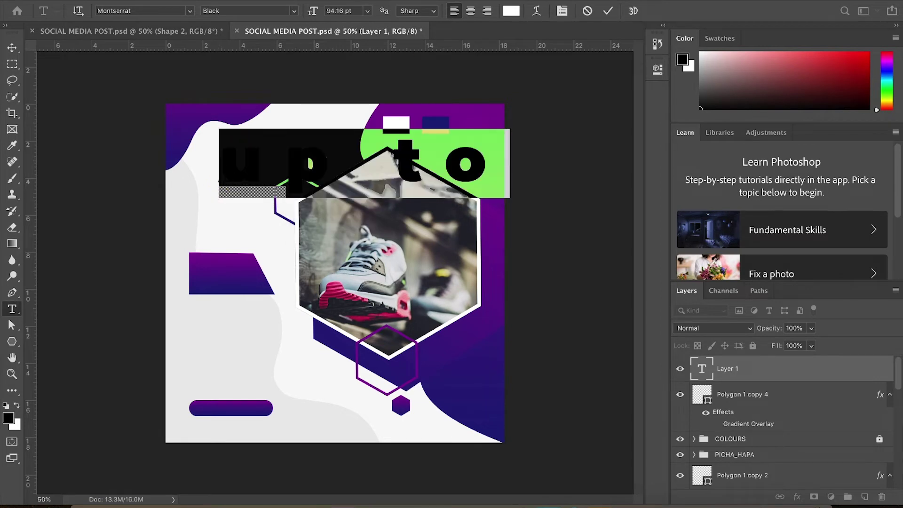
left_click(143, 11)
type("beb")
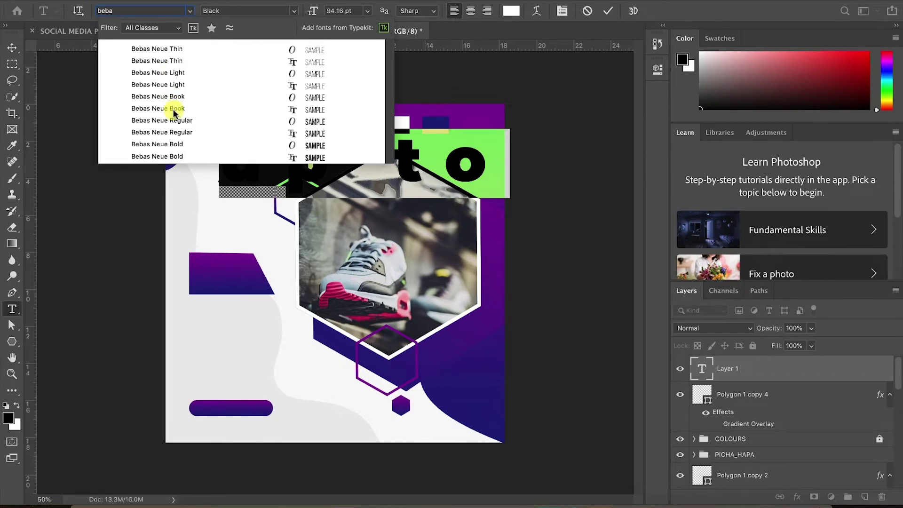
type("a")
left_click(169, 145)
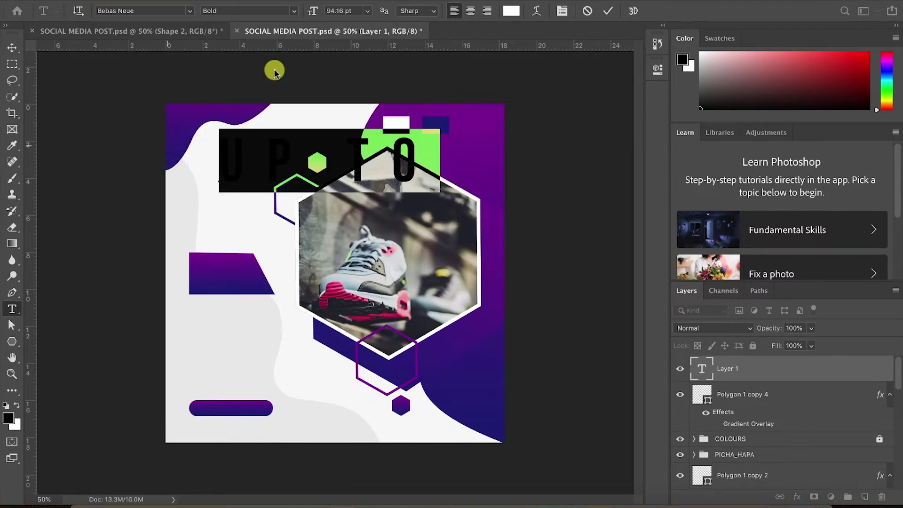
left_click_drag(316, 10, 279, 10)
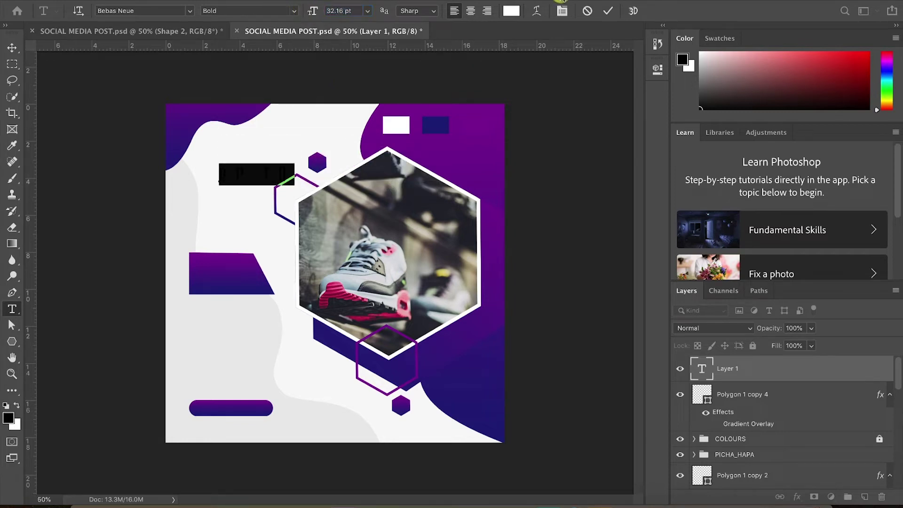
Commit the "up to" text and move it onto the purple gradient discount box
left_click(602, 14)
key("v")
left_click_drag(257, 176, 237, 266)
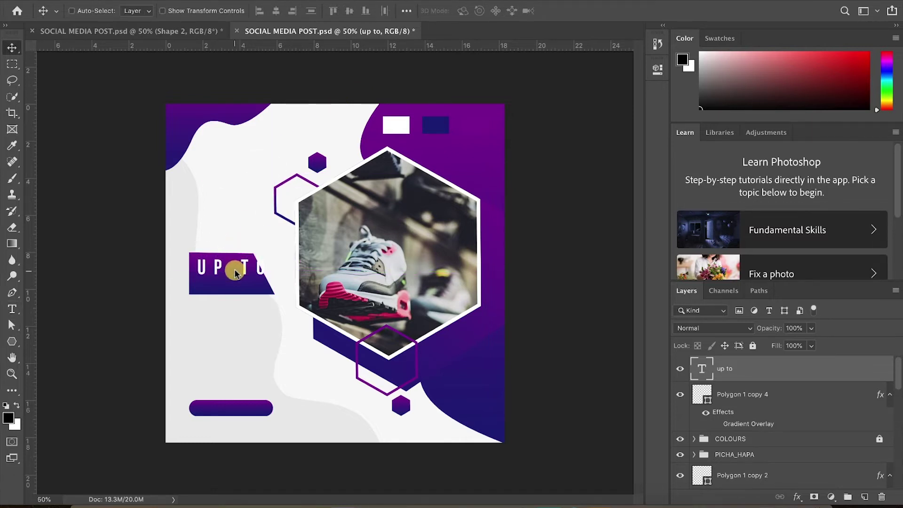
Try the "up to" text at 72 pt, and settle on a size of 18 pt
key("t")
left_click(234, 269)
key("ctrl+a")
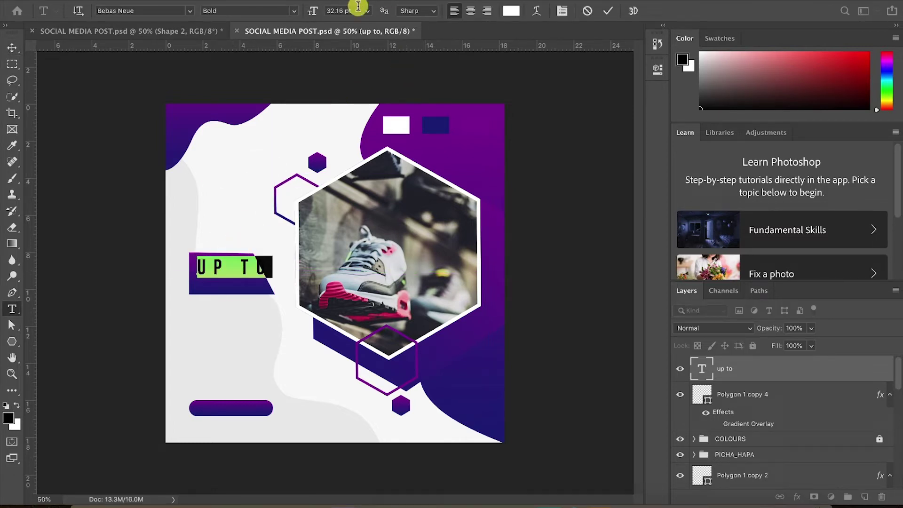
left_click(368, 10)
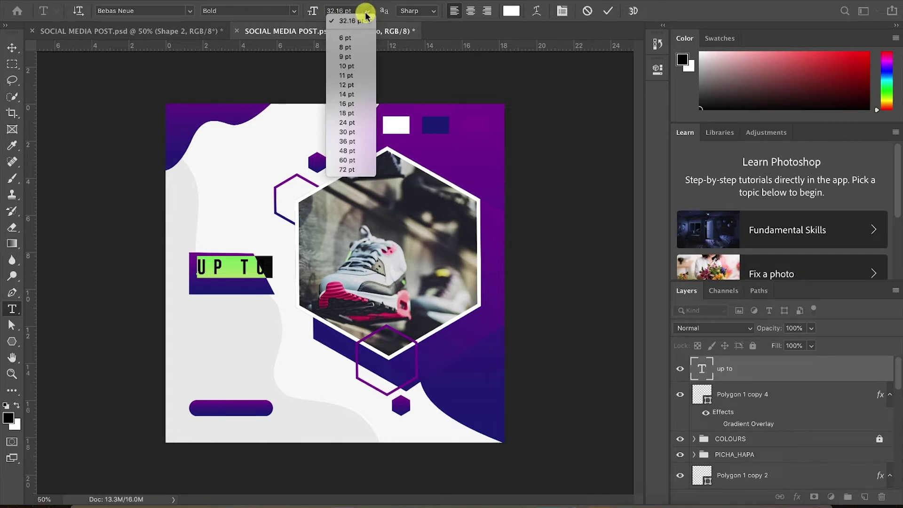
left_click(350, 169)
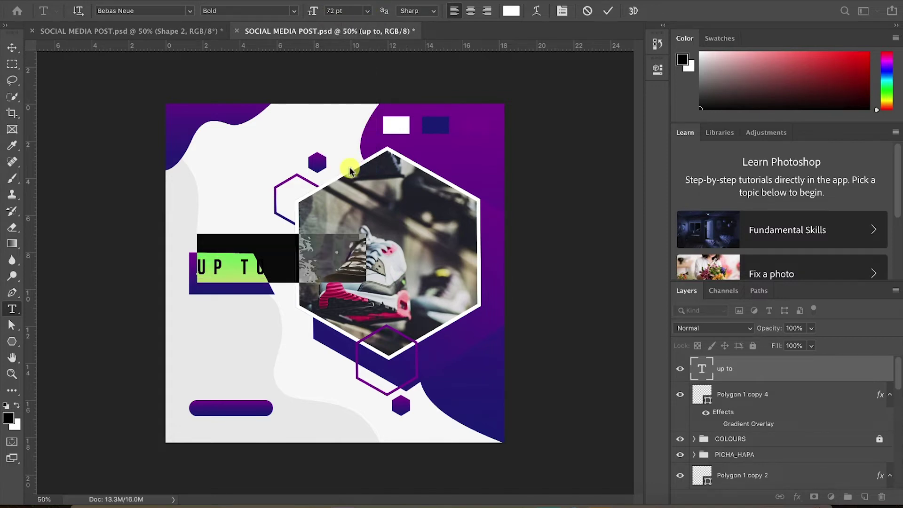
left_click(365, 12)
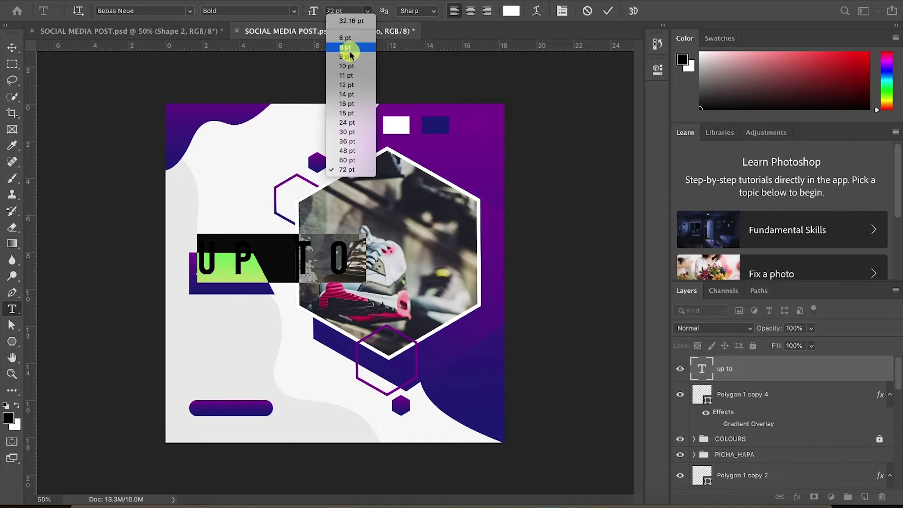
key("Escape")
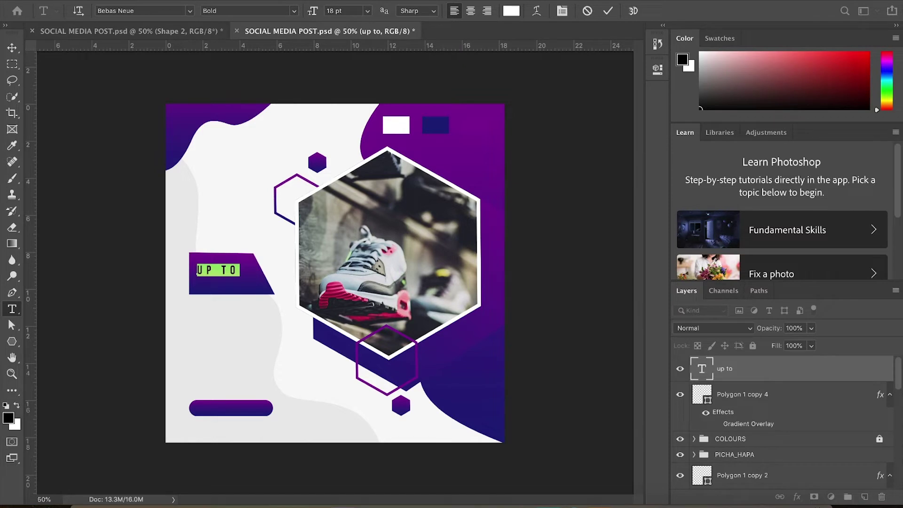
Set the tracking of the "up to" text to 0 in its character settings
left_click(397, 1)
left_click(435, 125)
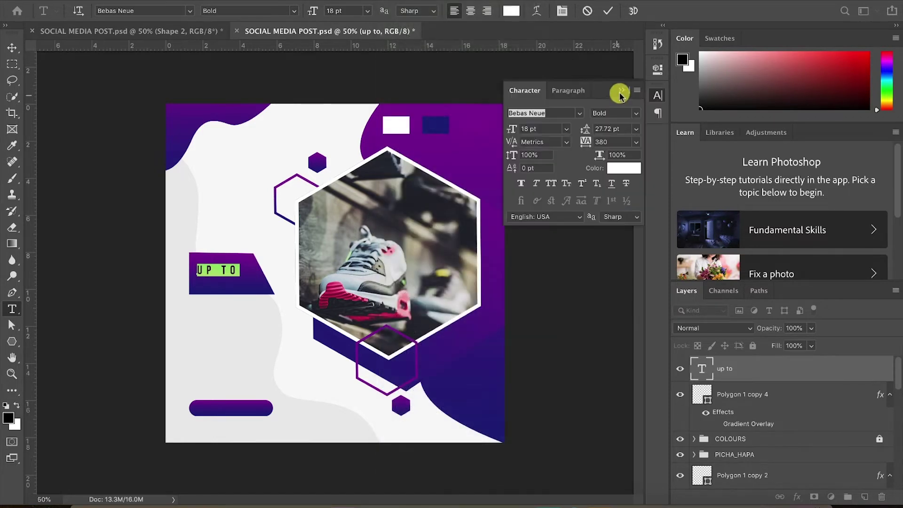
left_click(566, 183)
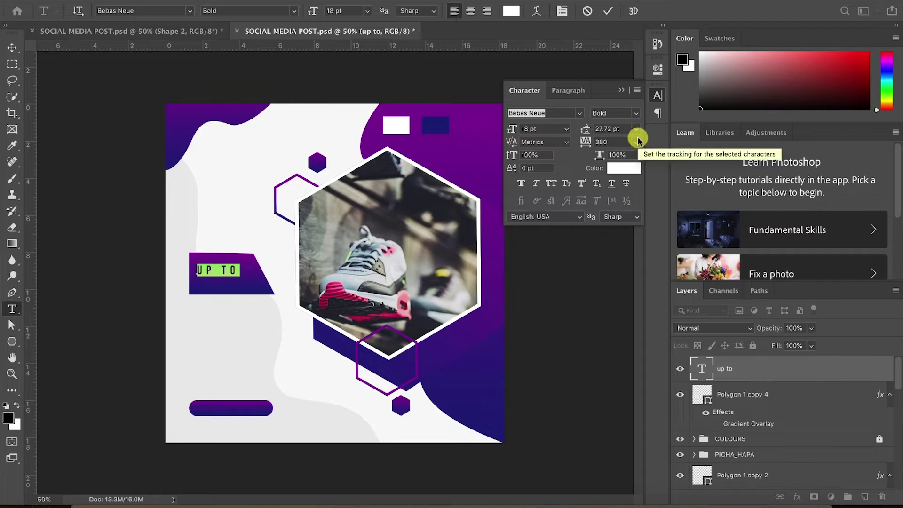
left_click_drag(586, 142, 619, 137)
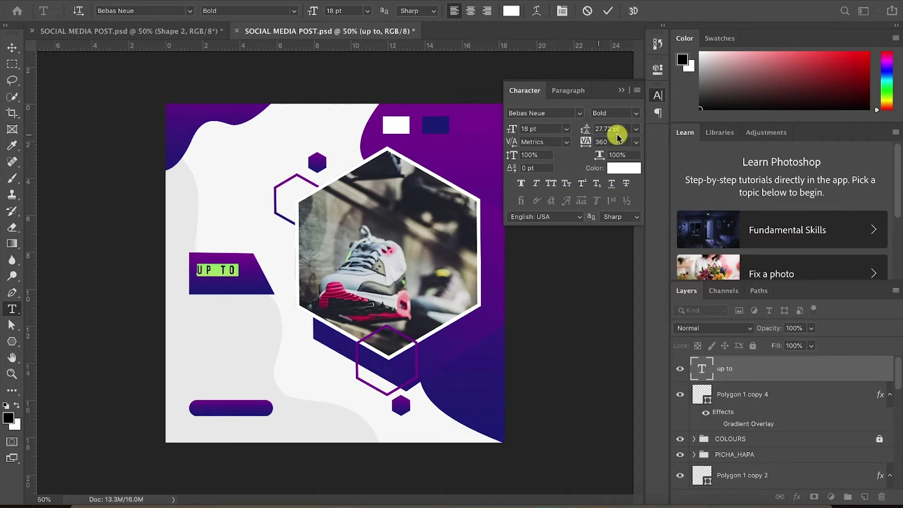
left_click(635, 141)
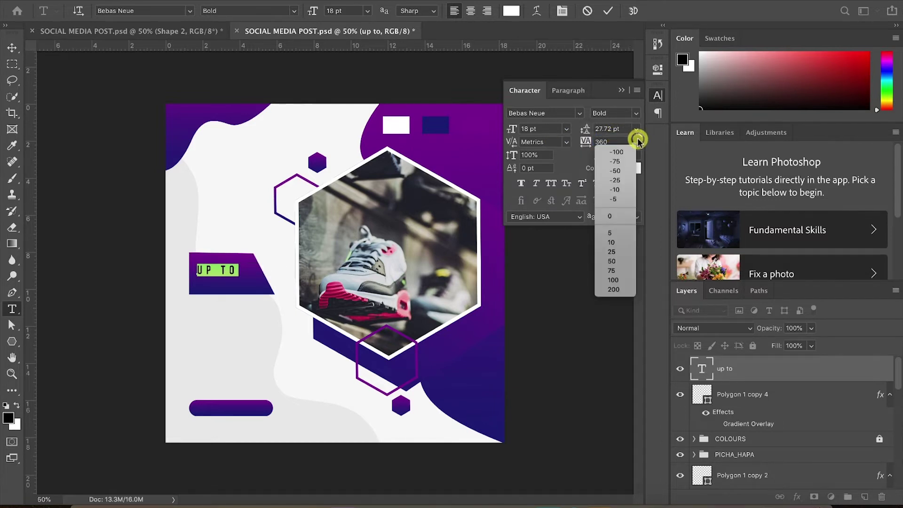
left_click(609, 218)
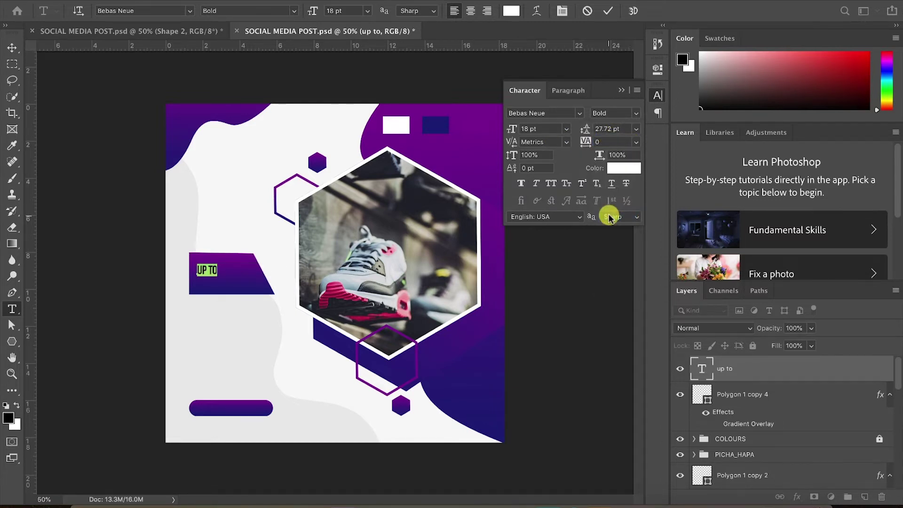
Check the reference design and move the "up to" text slightly upward within the purple discount box
left_click(178, 32)
left_click(262, 30)
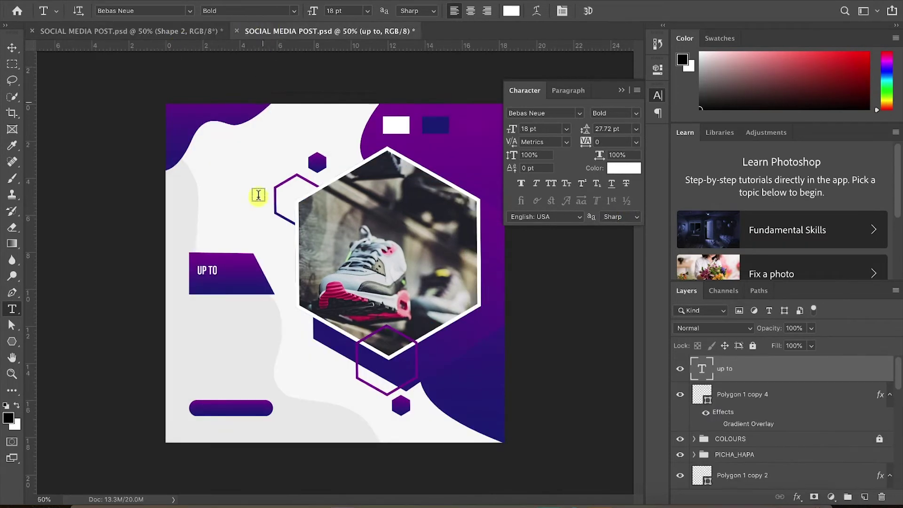
left_click(12, 47)
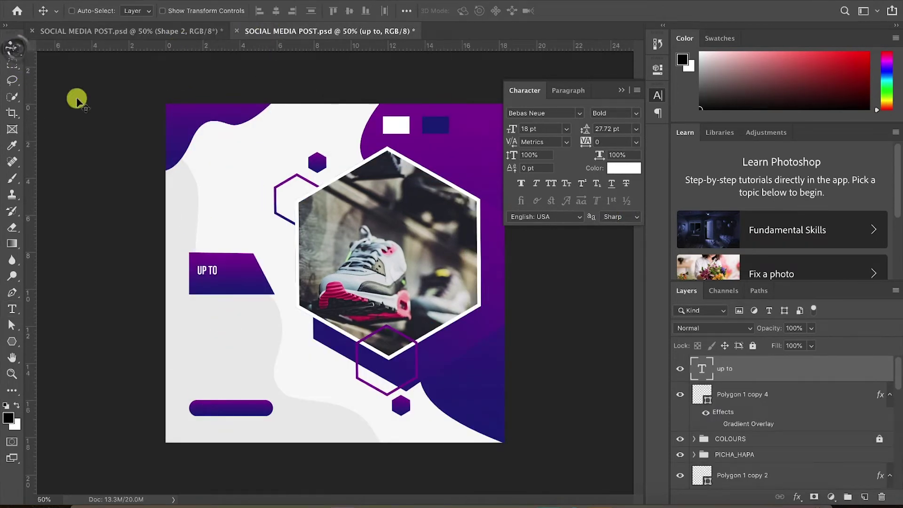
left_click_drag(210, 270, 220, 262)
Set the "UP TO" text to 22 pt, comparing its size with the reference design
key("t")
left_click(213, 264)
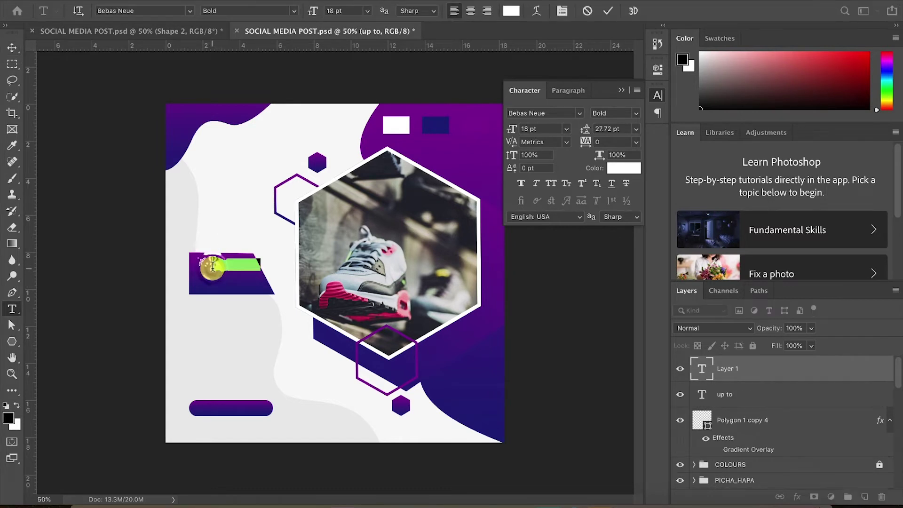
left_click(588, 11)
left_click(208, 262)
triple_click(209, 262)
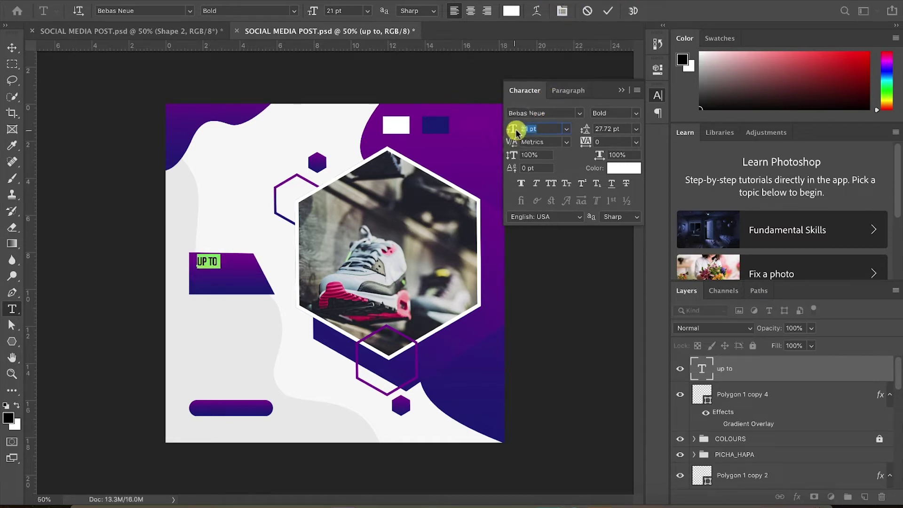
left_click(177, 30)
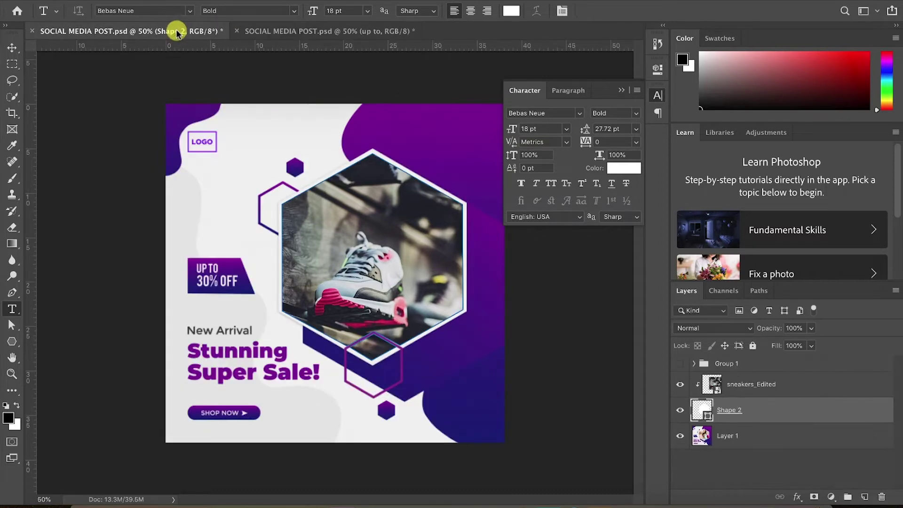
left_click(397, 32)
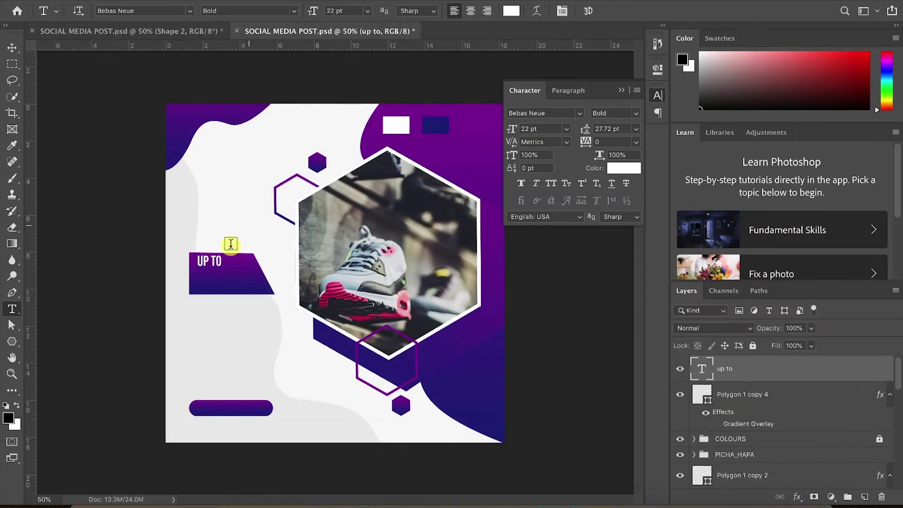
Add "30% OFF" as a second line under "UP TO", checking the wording and layout against the reference design
left_click(220, 259)
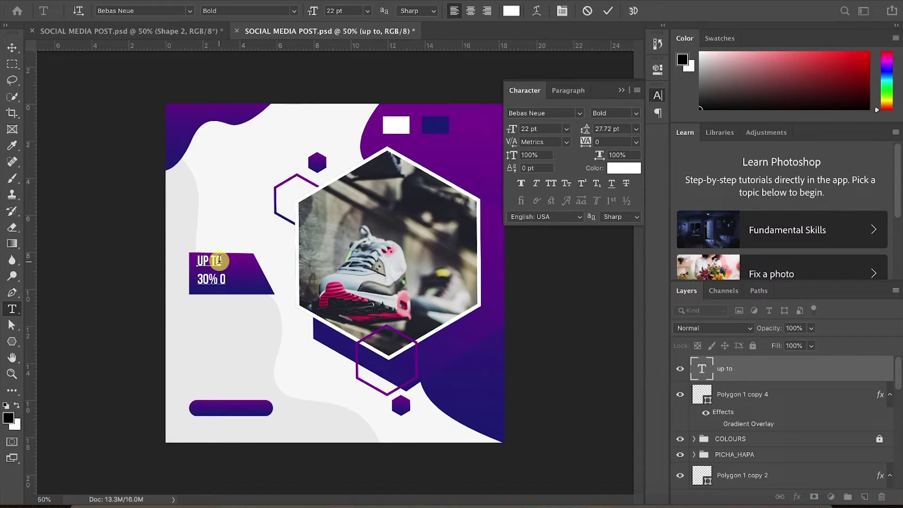
left_click(162, 30)
left_click(292, 30)
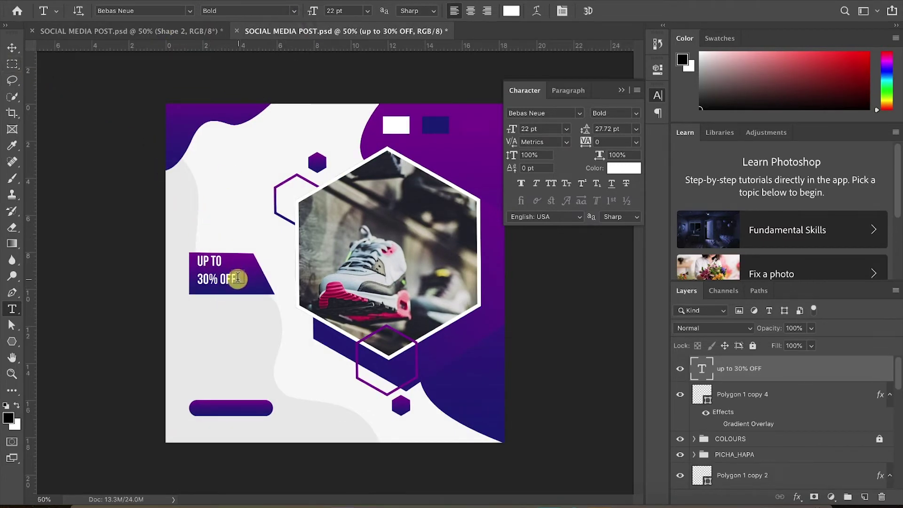
left_click(154, 31)
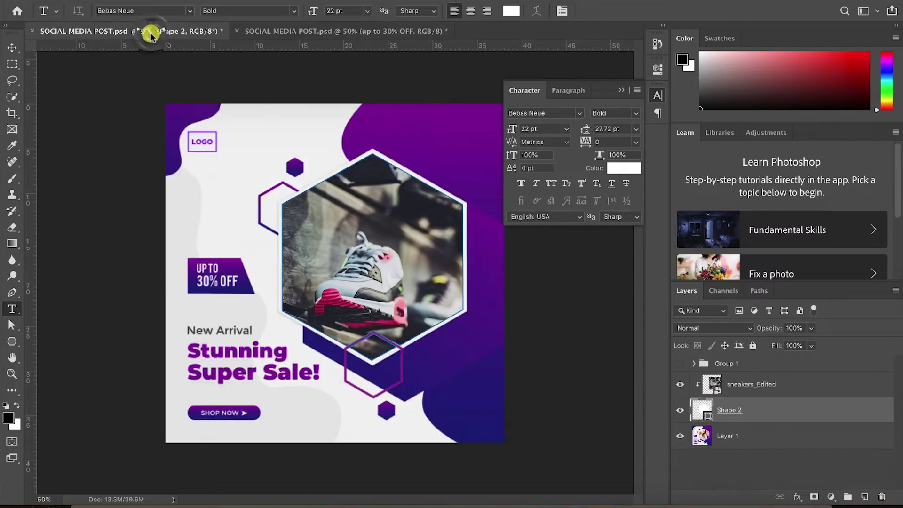
left_click(292, 30)
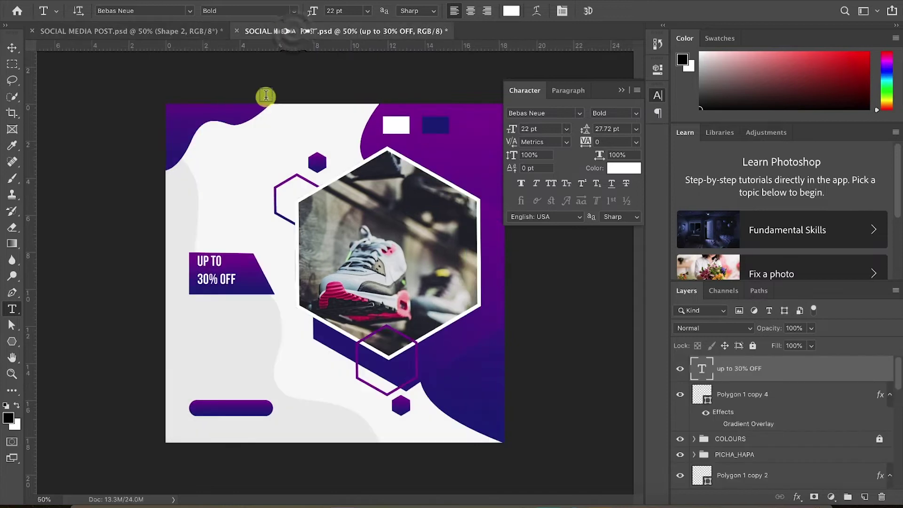
Set the "30% OFF" line to 27 pt, commit it, and move the discount text slightly down within the purple box
triple_click(233, 280)
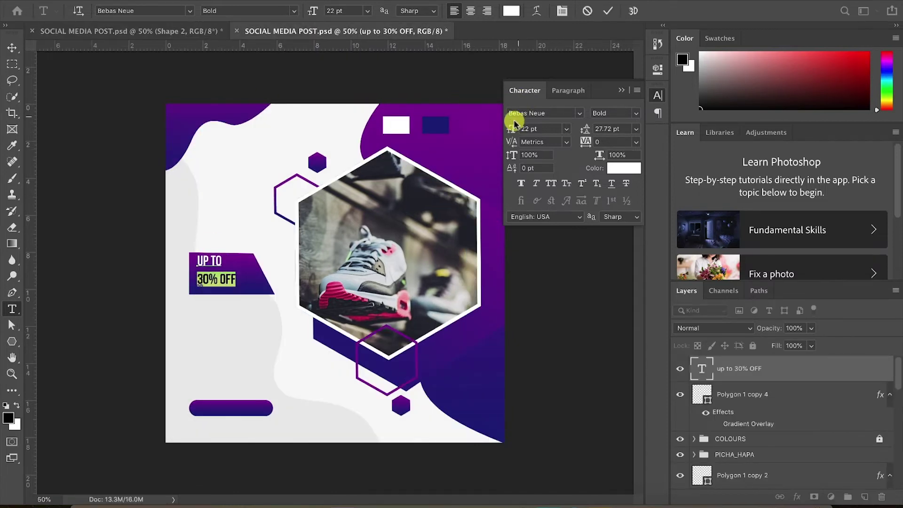
type("37")
key("Return")
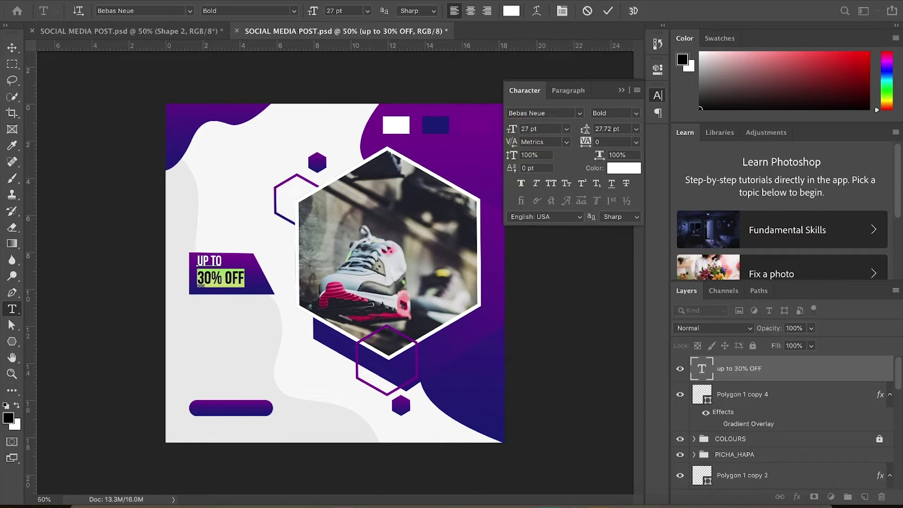
left_click(608, 10)
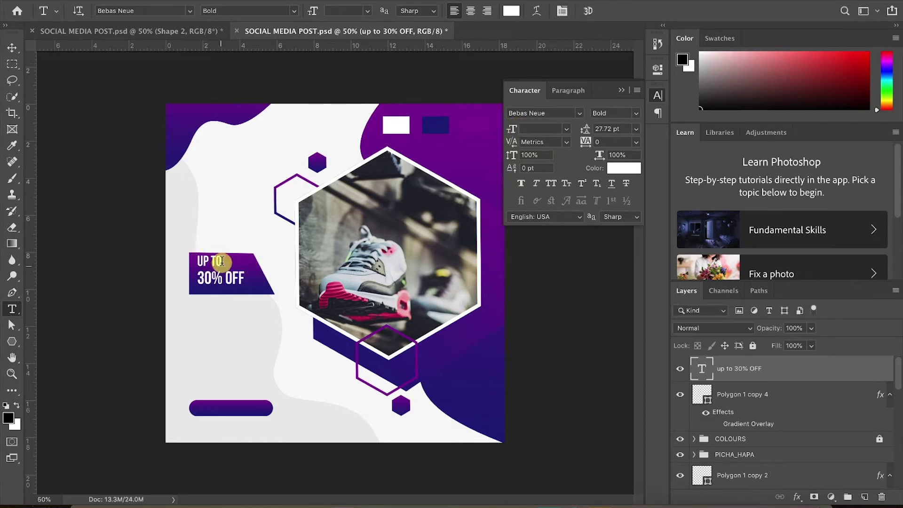
left_click(12, 47)
left_click_drag(222, 281, 173, 260)
Try the Light weight of Bebas Neue on the "UP TO" line and compare it with the reference design
key("t")
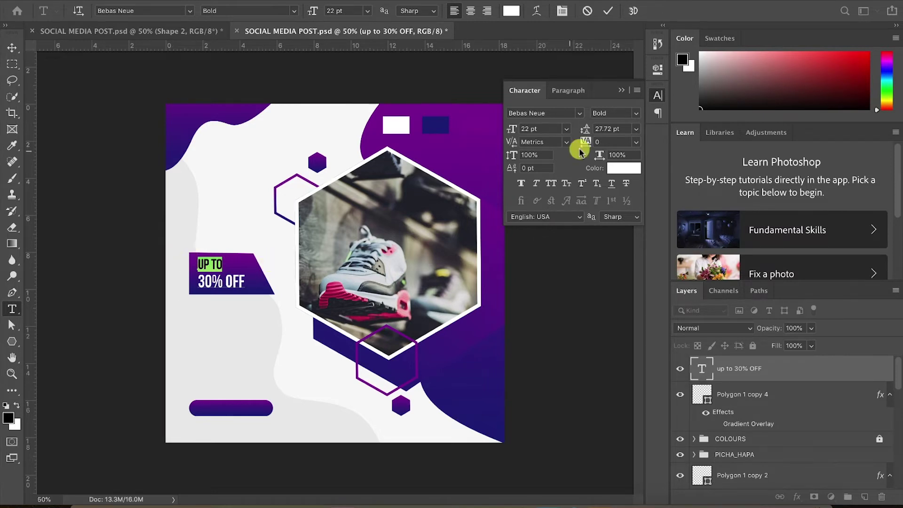
left_click(635, 116)
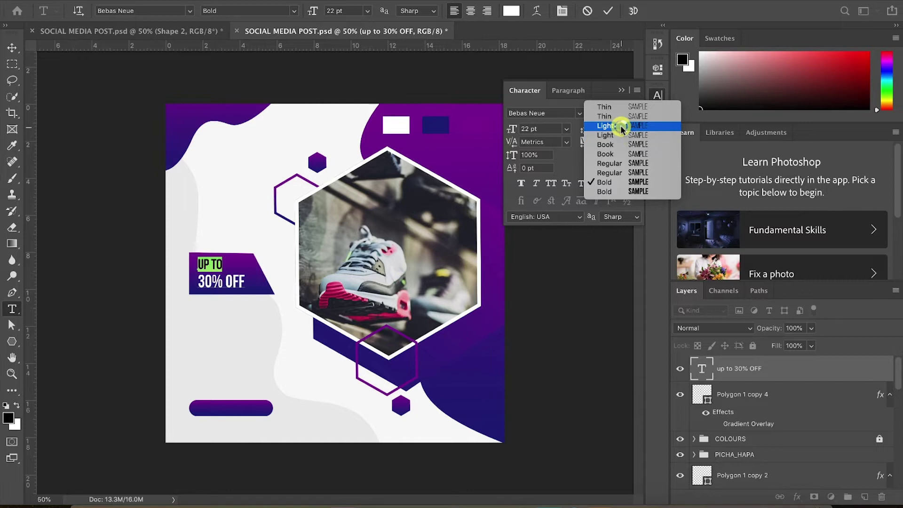
left_click(622, 127)
left_click(606, 12)
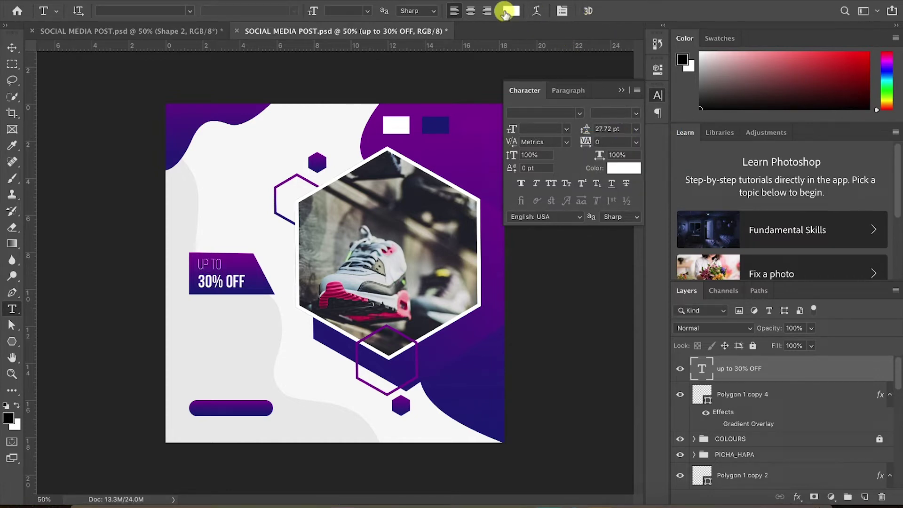
left_click(210, 33)
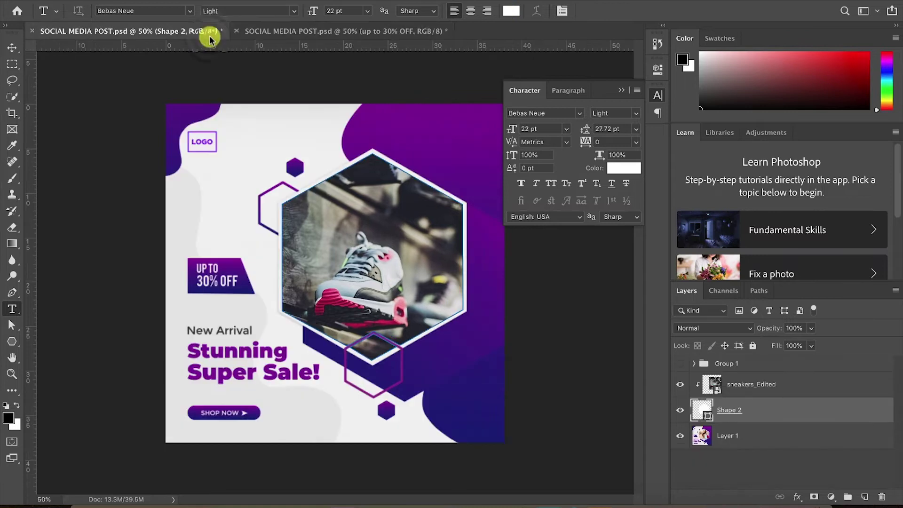
left_click(263, 31)
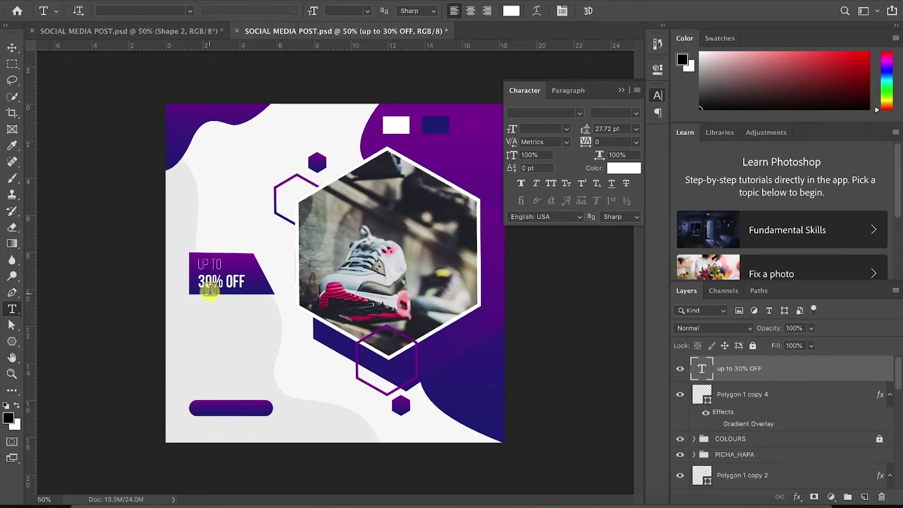
Try the Book weight of Bebas Neue on the "UP TO" line and commit the text
left_click_drag(217, 261, 129, 262)
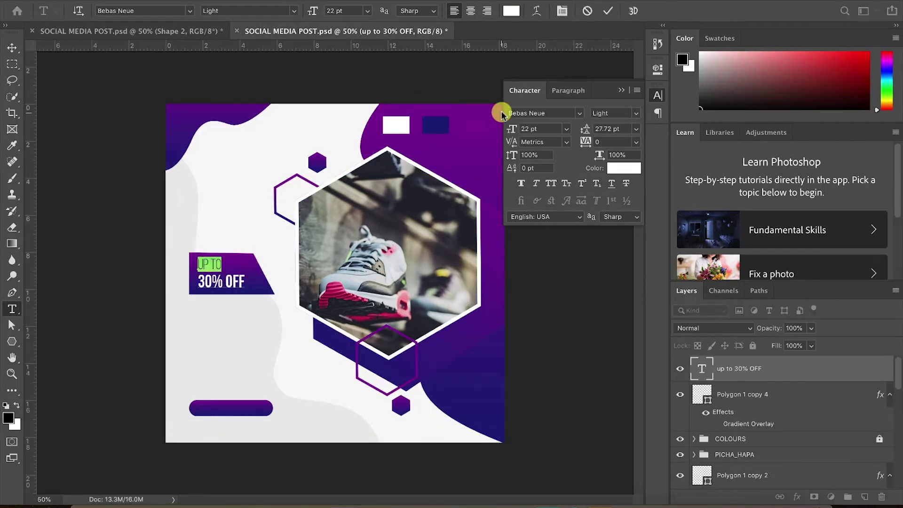
left_click(631, 115)
left_click(625, 145)
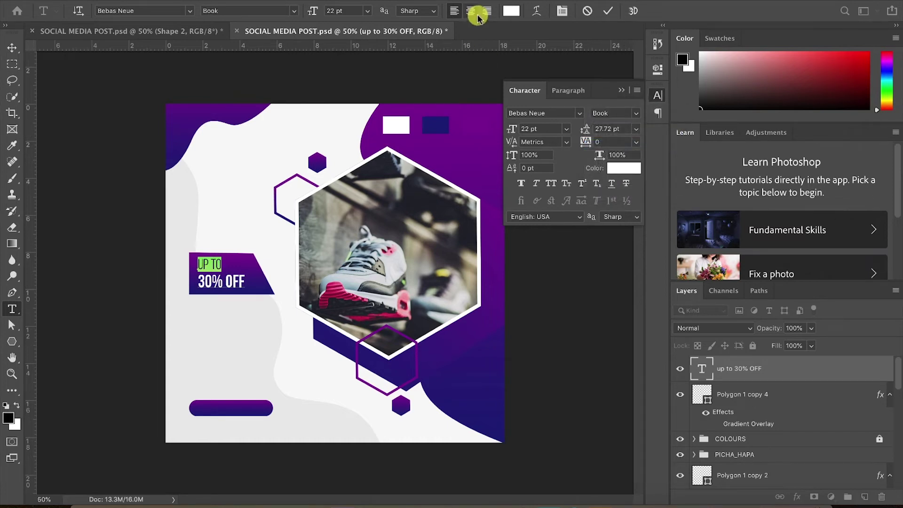
left_click(608, 10)
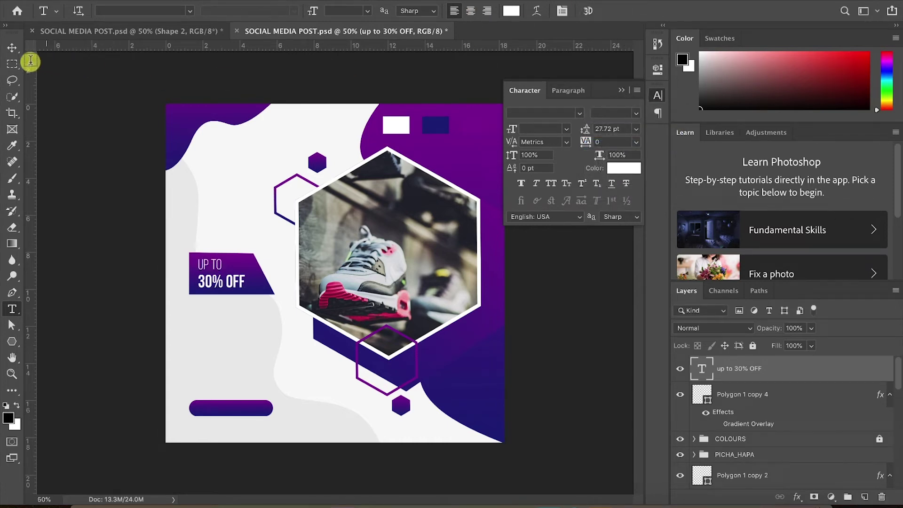
left_click(12, 48)
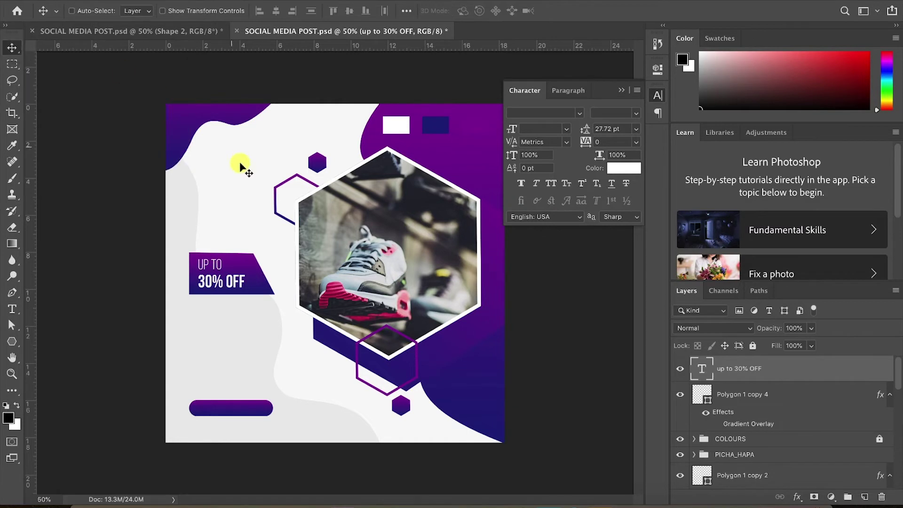
Set the "UP TO" line back to the Bold weight and commit the text
key("t")
left_click_drag(218, 253, 150, 250)
left_click(636, 113)
left_click(632, 179)
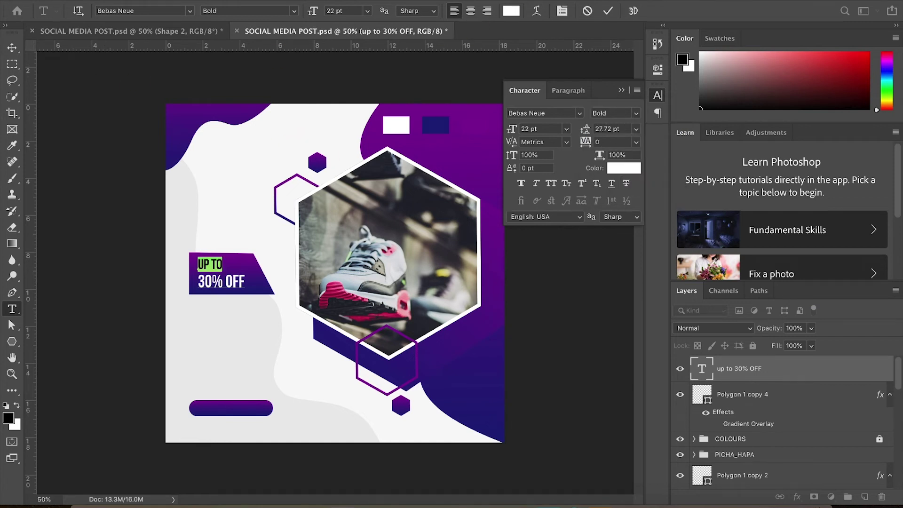
left_click(606, 11)
left_click(12, 49)
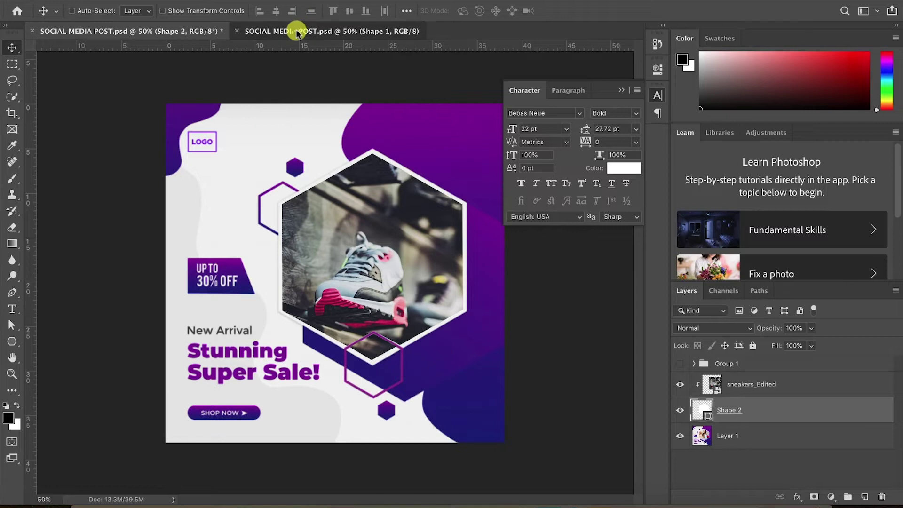
Add a "New arrival" text layer above the discount text layer, placed below the purple discount box, at 27.88 pt
left_click(292, 30)
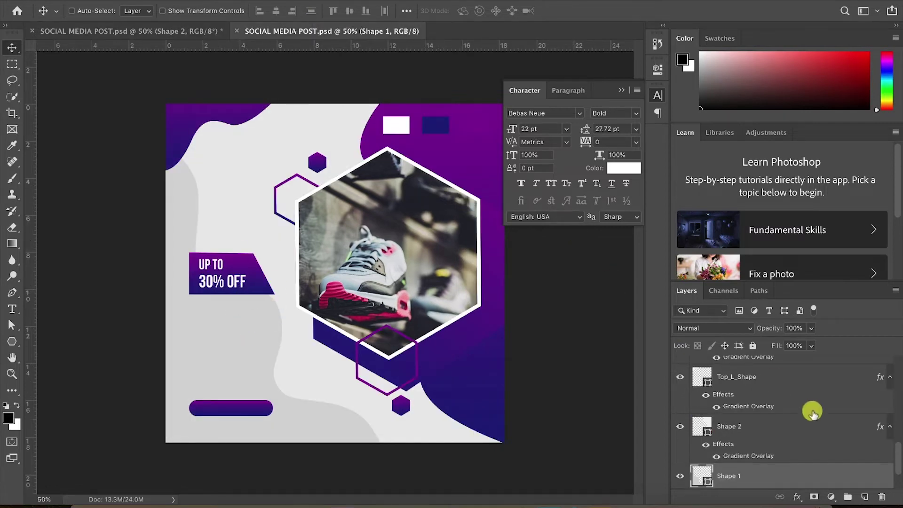
scroll(813, 411, "up", 10)
left_click(751, 367)
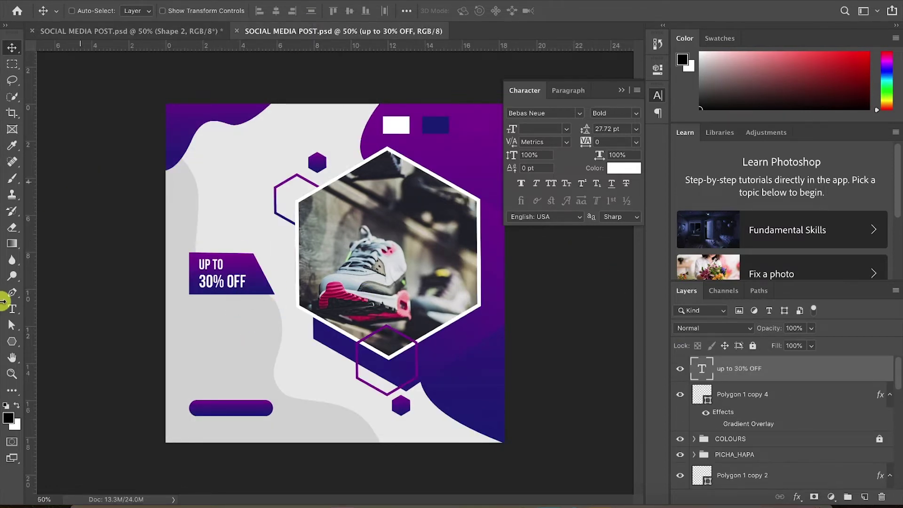
left_click(11, 309)
left_click(188, 350)
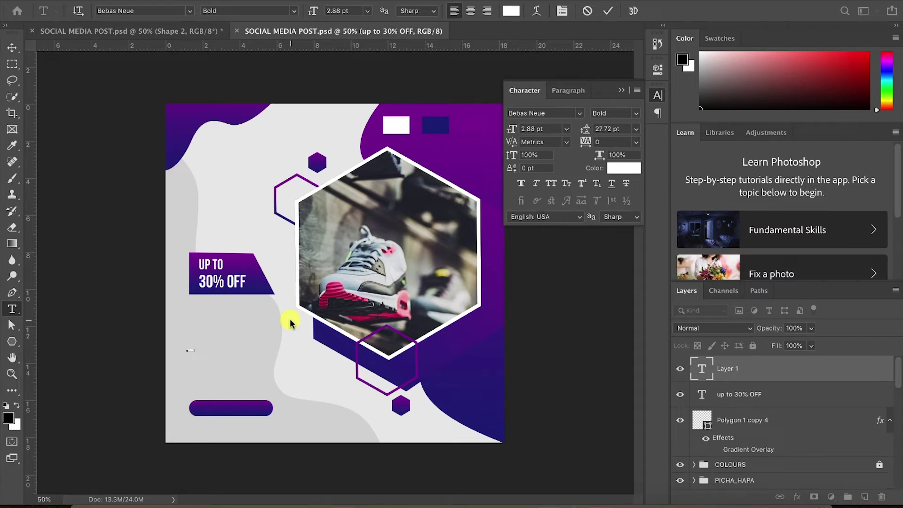
left_click_drag(518, 128, 530, 133)
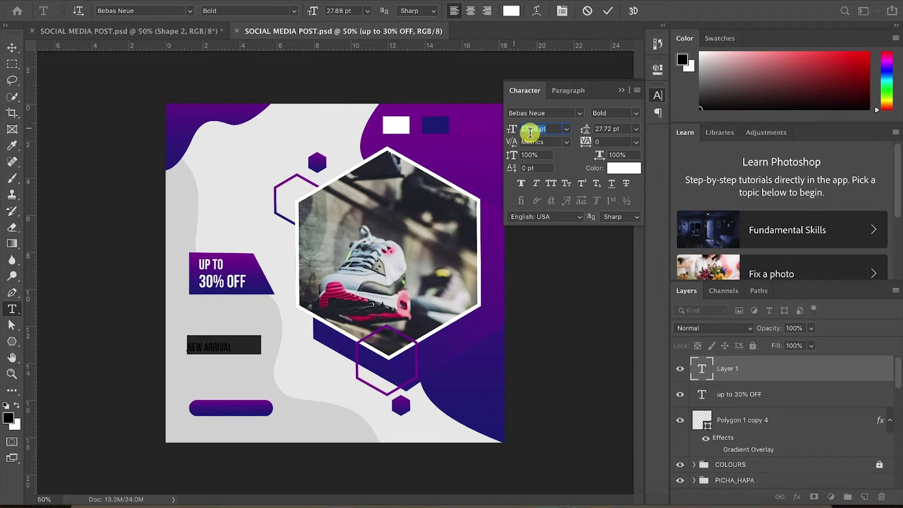
Change the "New arrival" text to Montserrat Medium and reduce its size to 21.88 pt
left_click(558, 114)
type("mont")
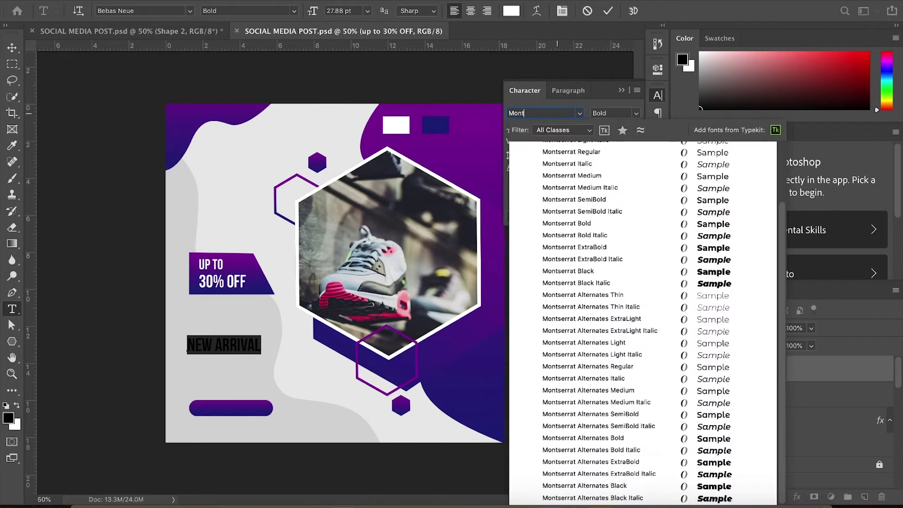
left_click(566, 174)
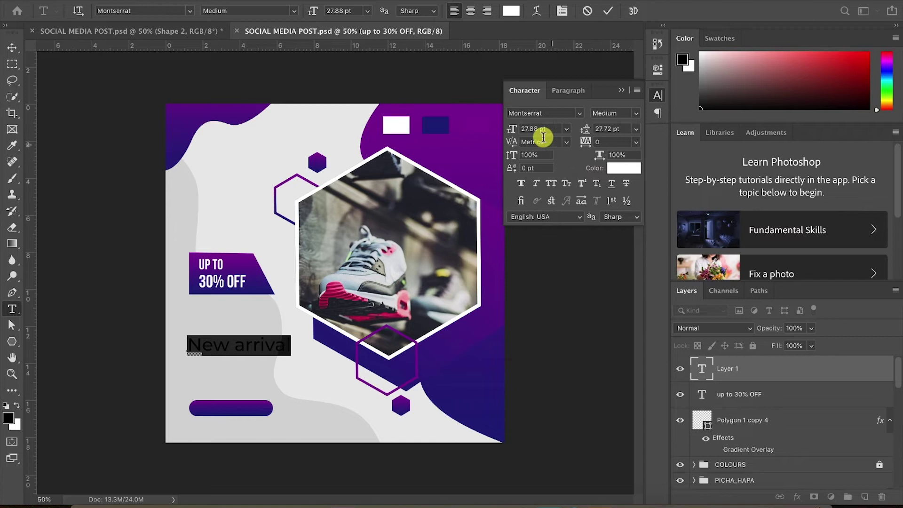
left_click_drag(509, 127, 503, 118)
Check the reference wording and capitalise the second word so the text reads "New Arrival", committing the edit
left_click(163, 32)
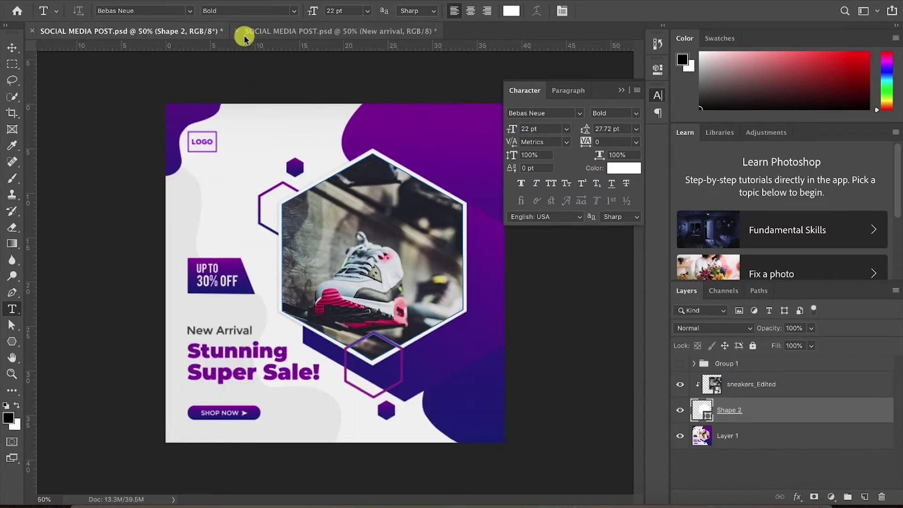
left_click(301, 32)
left_click_drag(232, 351, 226, 350)
type("A")
left_click(609, 11)
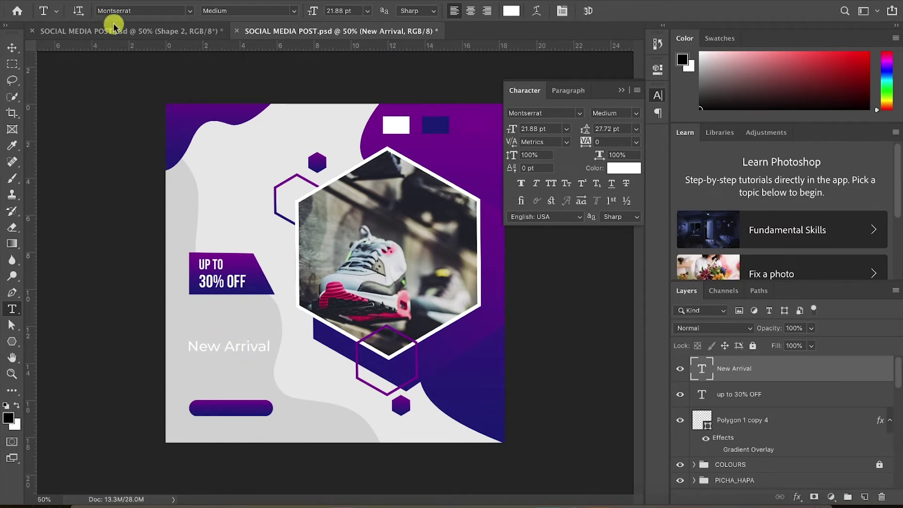
Try to scale the "New Arrival" text down slightly with Free Transform, comparing it with the reference design
left_click(113, 28)
left_click_drag(249, 31, 298, 53)
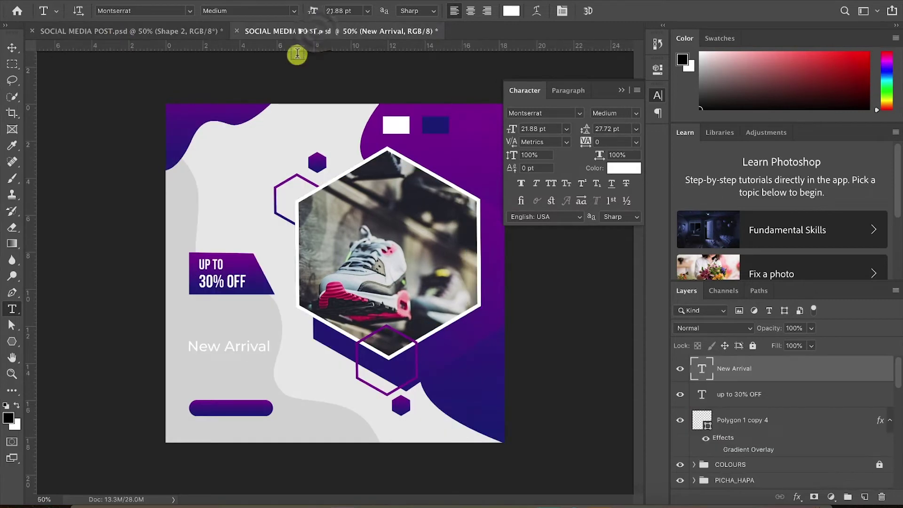
key("v")
key("ctrl+t")
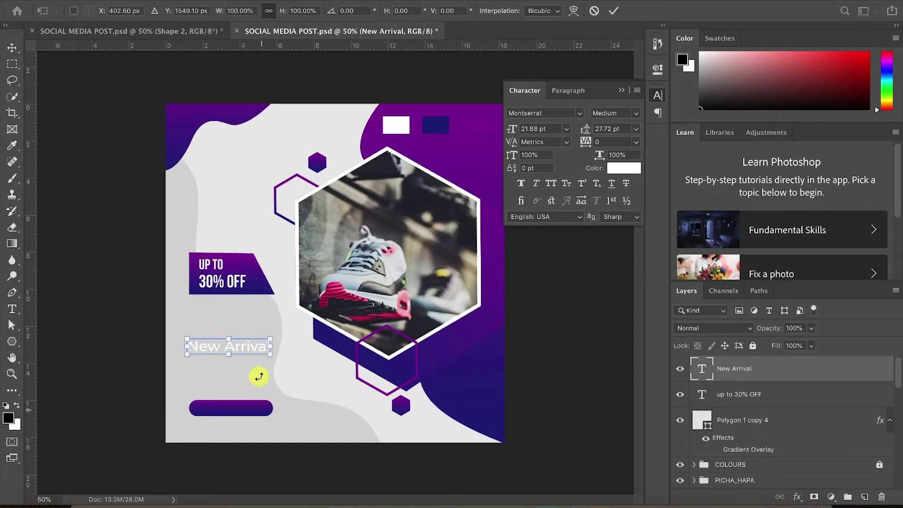
left_click_drag(270, 338, 264, 339)
left_click(172, 36)
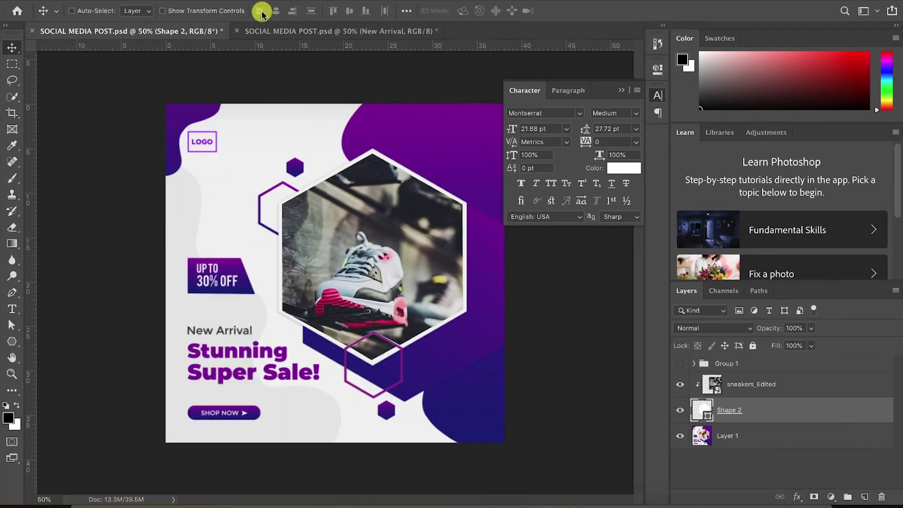
left_click(316, 29)
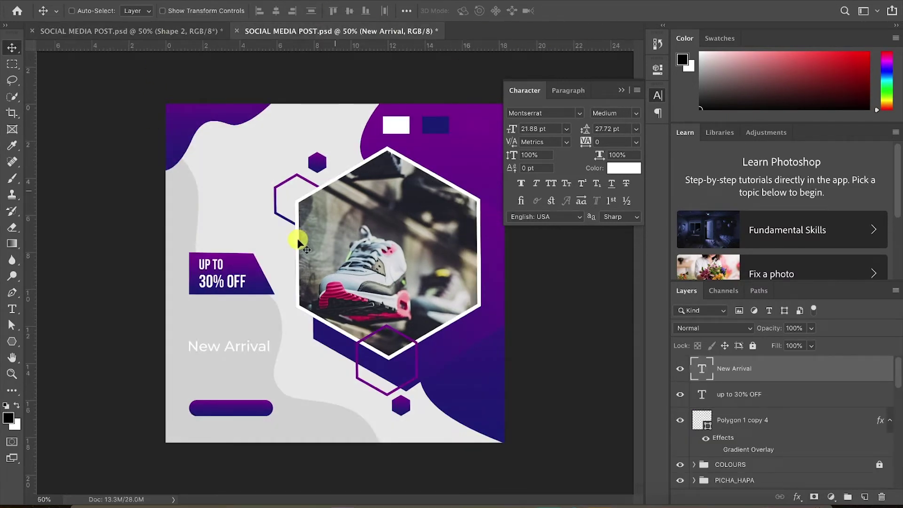
left_click(121, 30)
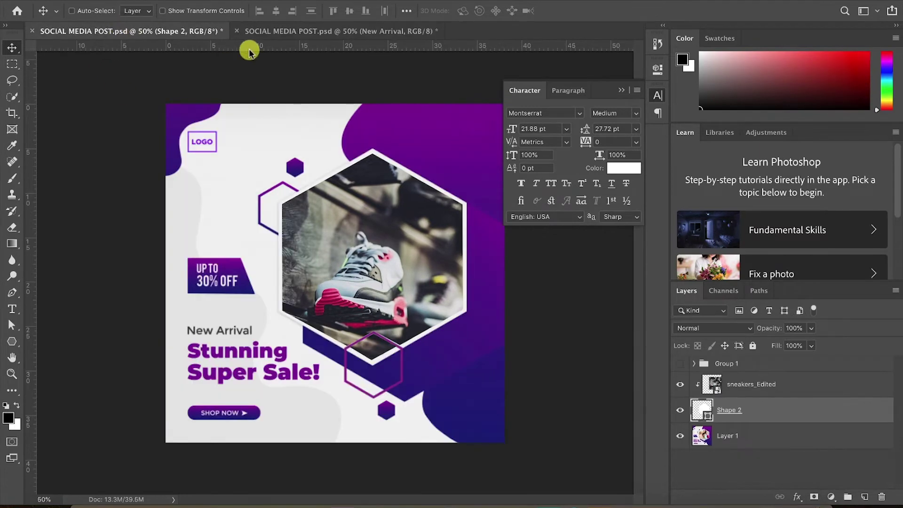
Return to the working post and change the "New Arrival" text to Montserrat SemiBold, committing the edit
left_click(316, 33)
key("t")
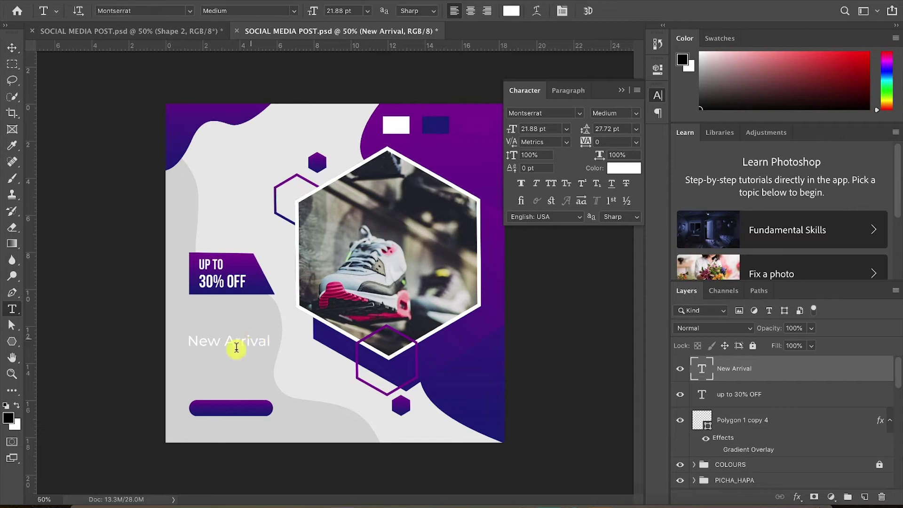
triple_click(235, 343)
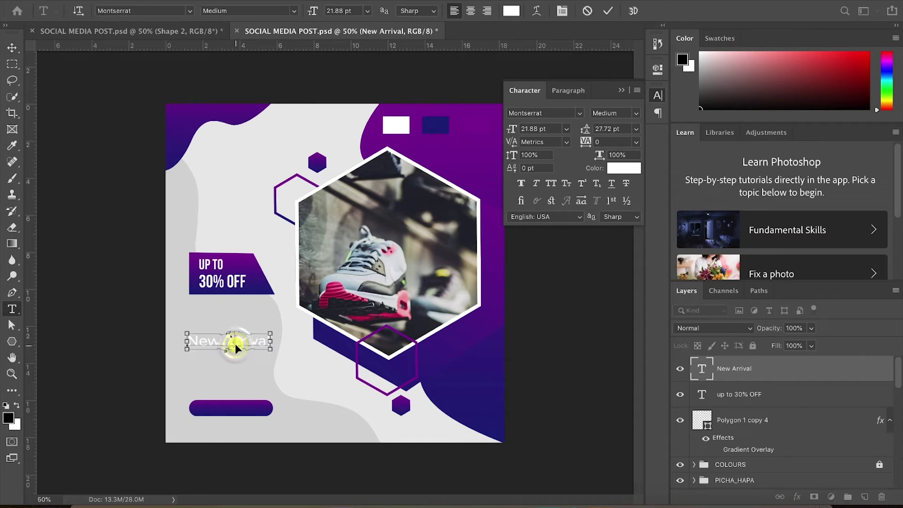
left_click(637, 114)
left_click(600, 197)
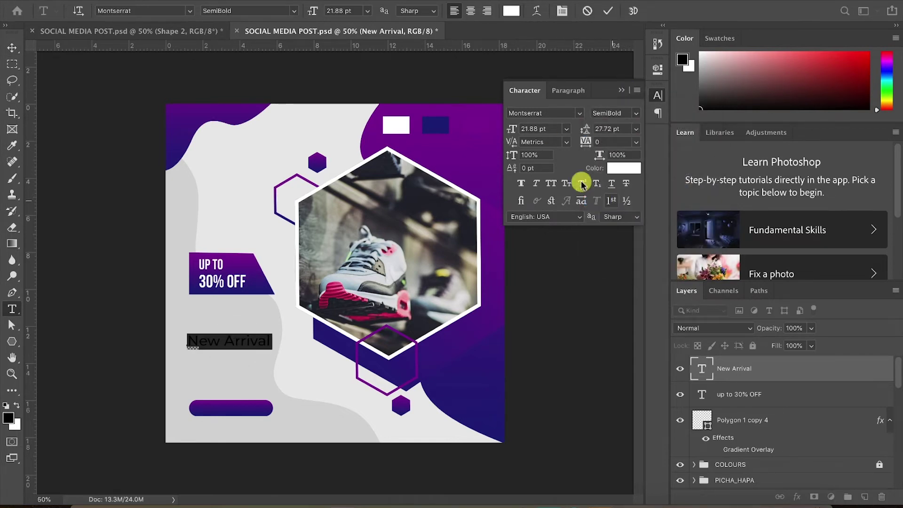
left_click(608, 11)
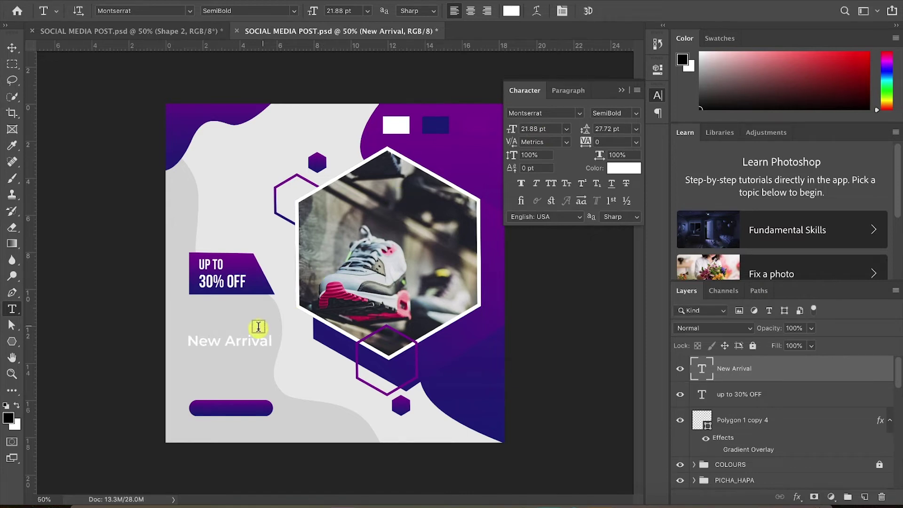
Scale the "New Arrival" text down to 20 pt with Free Transform and compare it with the reference design
key("v")
key("ctrl+t")
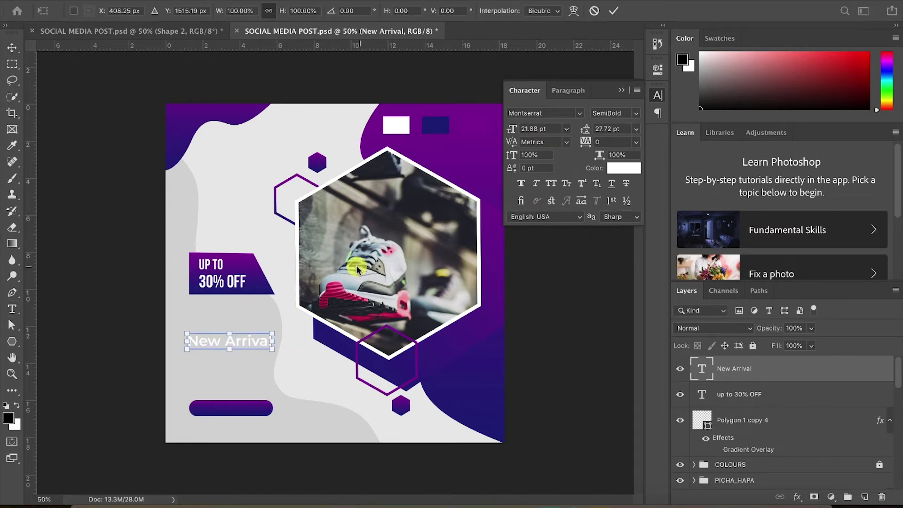
mouse_move(268, 333)
left_mouse_down()
mouse_move(256, 333)
mouse_move(265, 334)
left_mouse_up()
left_click(614, 10)
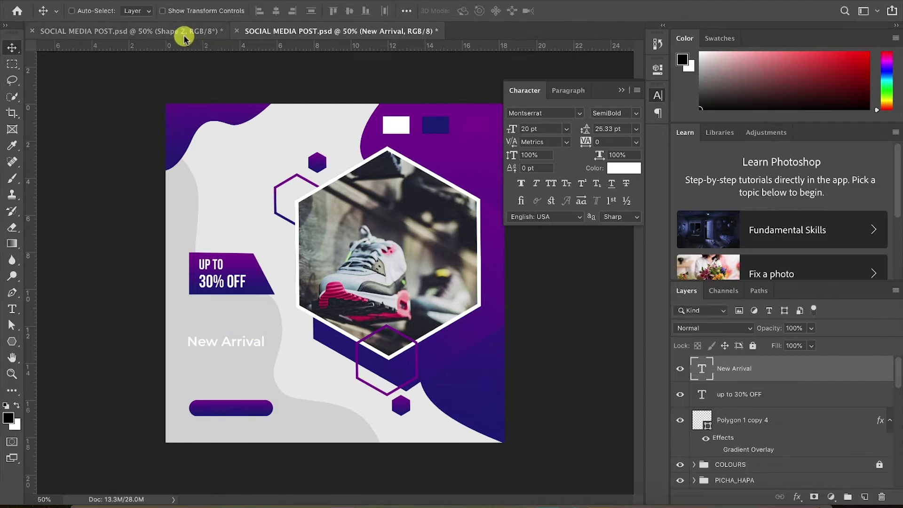
left_click(182, 31)
left_click(322, 31)
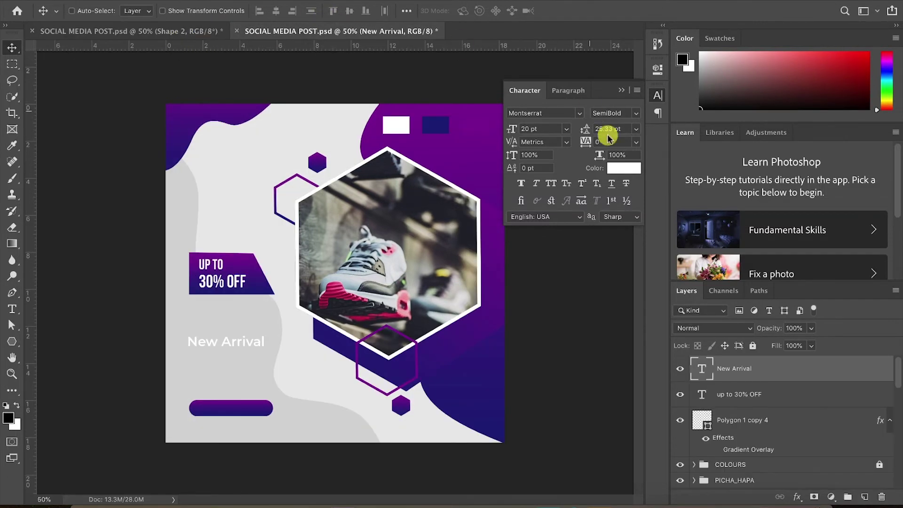
Set the "New Arrival" text colour to the dark grey #525252
left_click(615, 170)
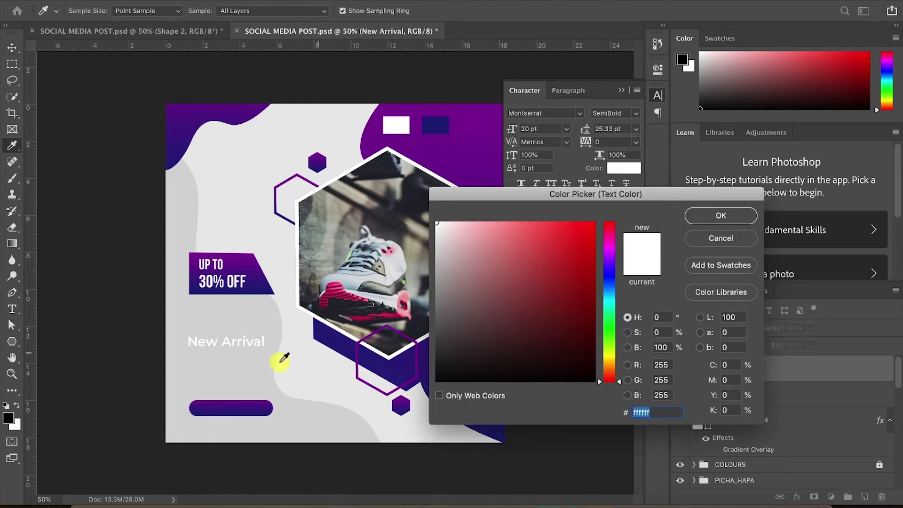
left_click(258, 322)
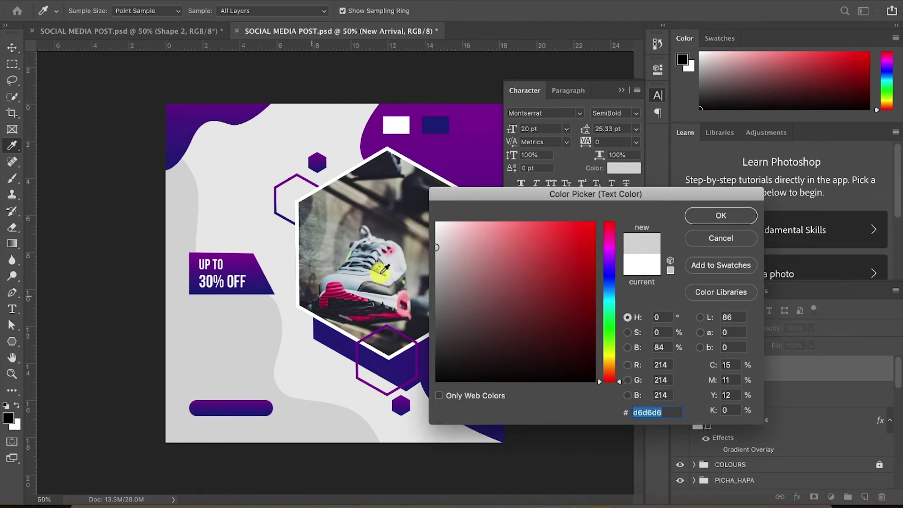
left_click(435, 268)
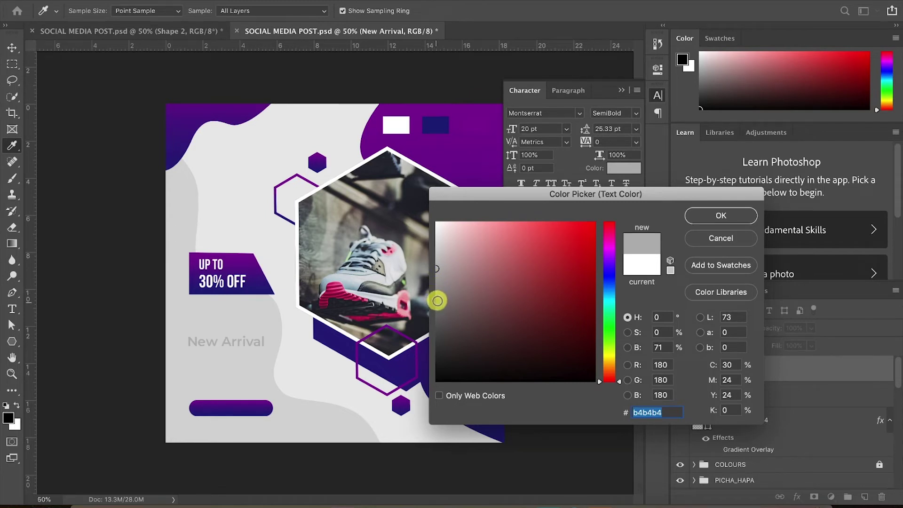
left_click(436, 302)
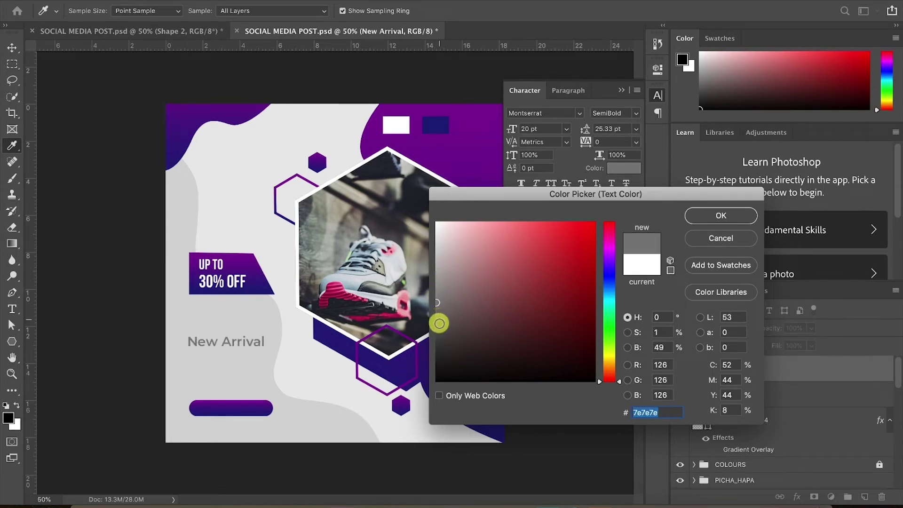
left_click(436, 335)
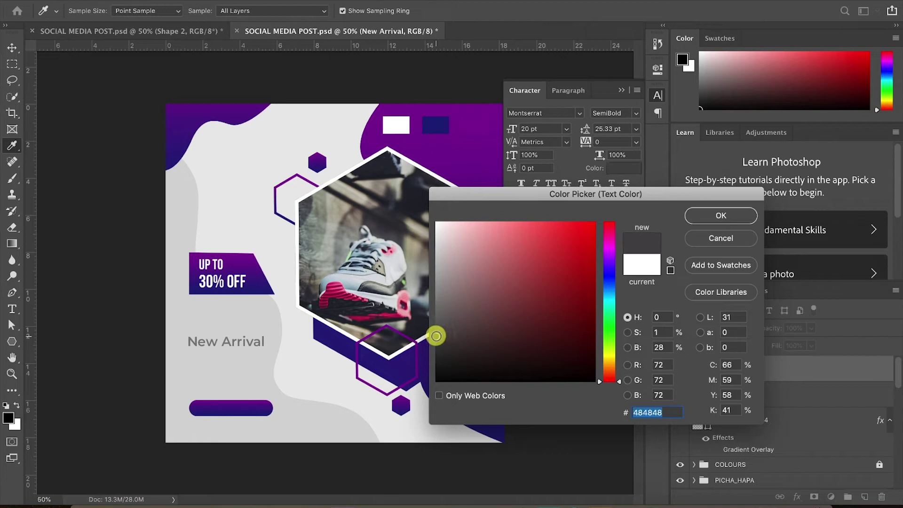
left_click(436, 330)
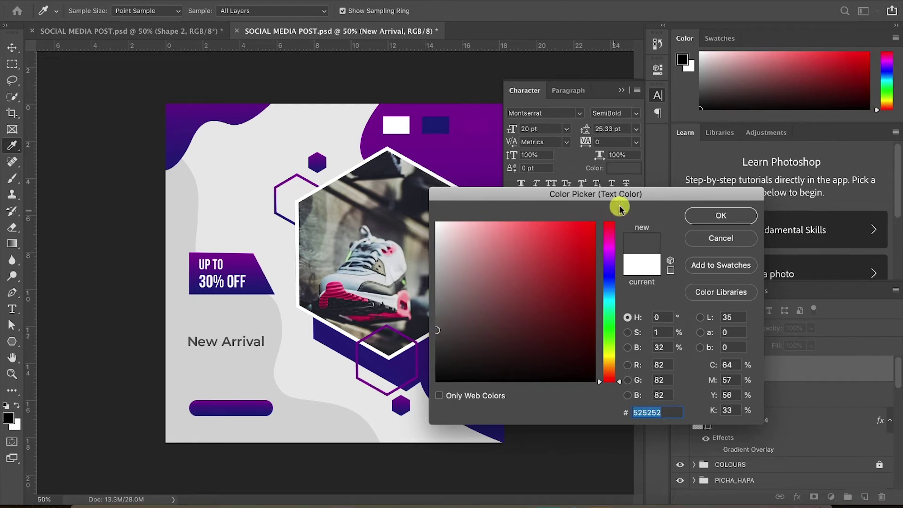
left_click(700, 214)
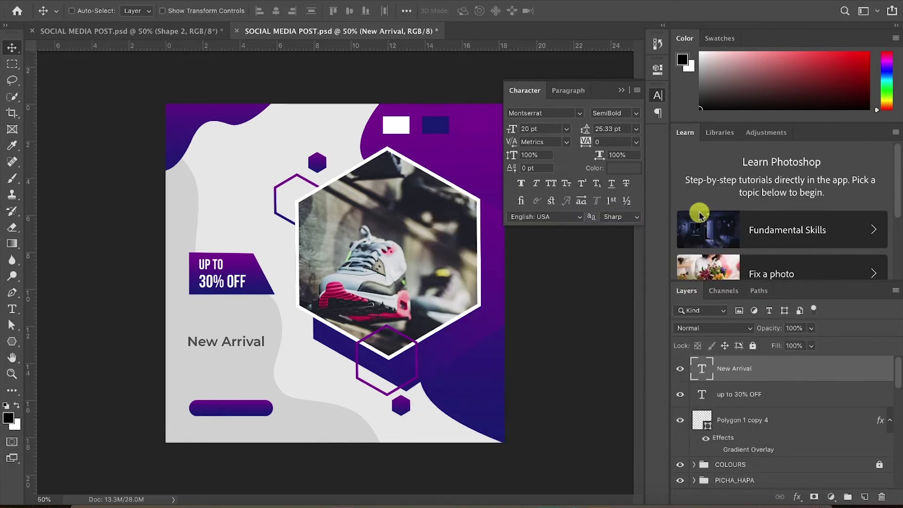
Compare the "New Arrival" heading with the reference design and save the working document
left_click(195, 31)
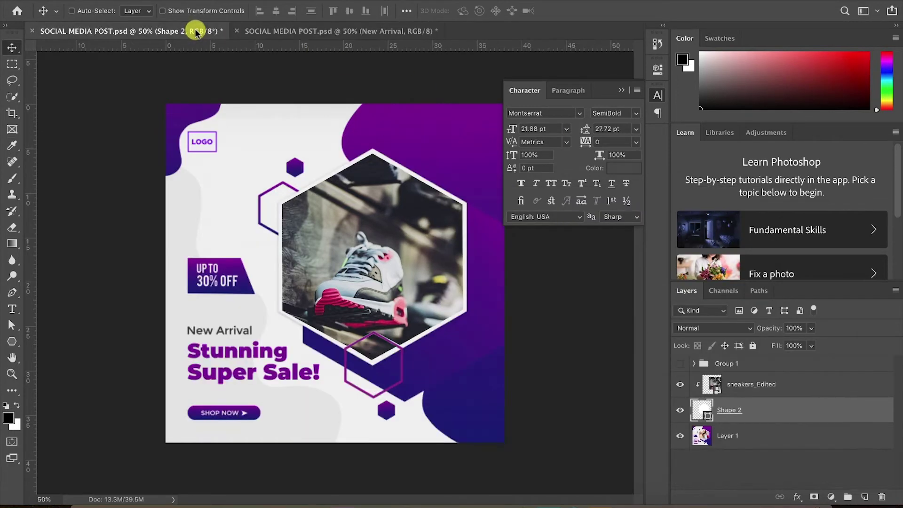
left_click(299, 31)
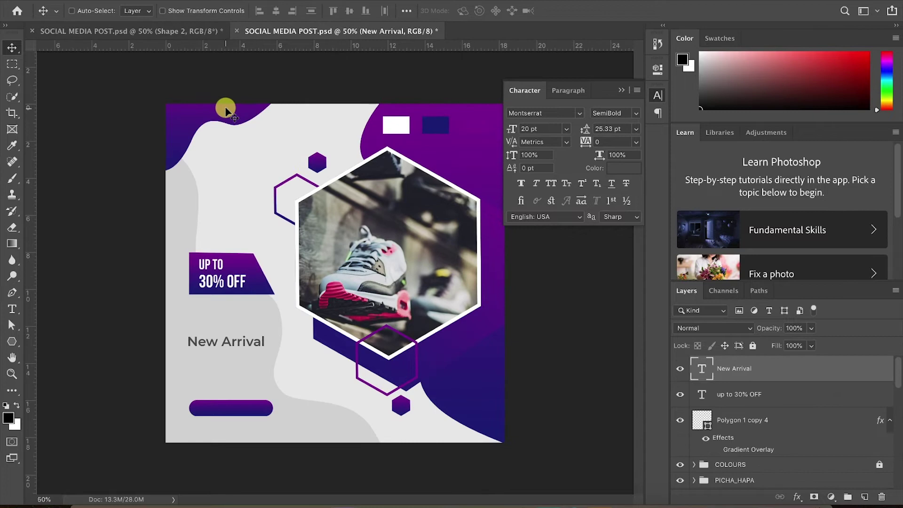
left_click(176, 31)
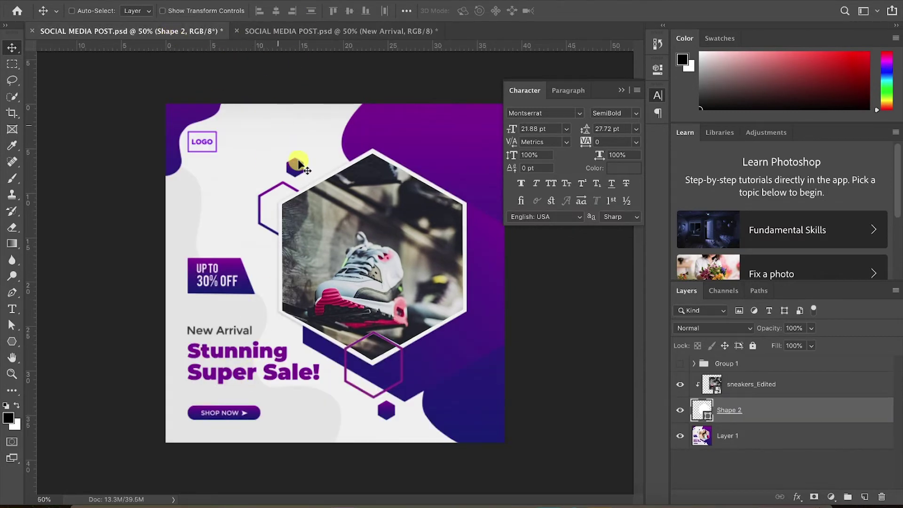
left_click(295, 32)
key("ctrl+s")
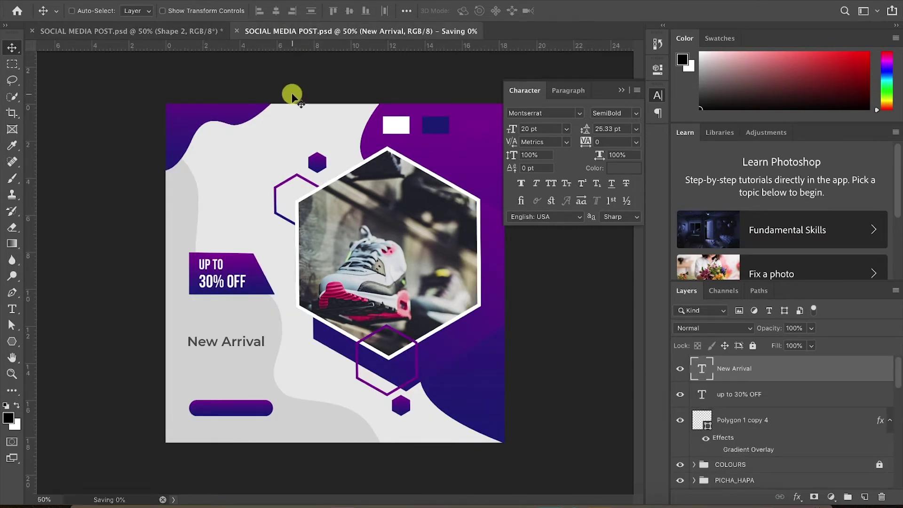
Add a "Stunning" text layer in the empty area above the purple discount box, checking the reference wording
left_click(11, 309)
left_click(210, 188)
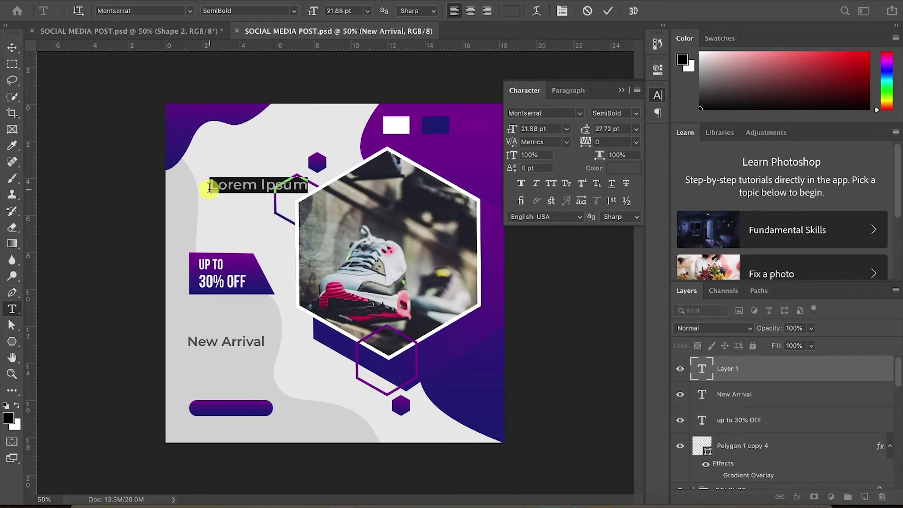
type("Stunning")
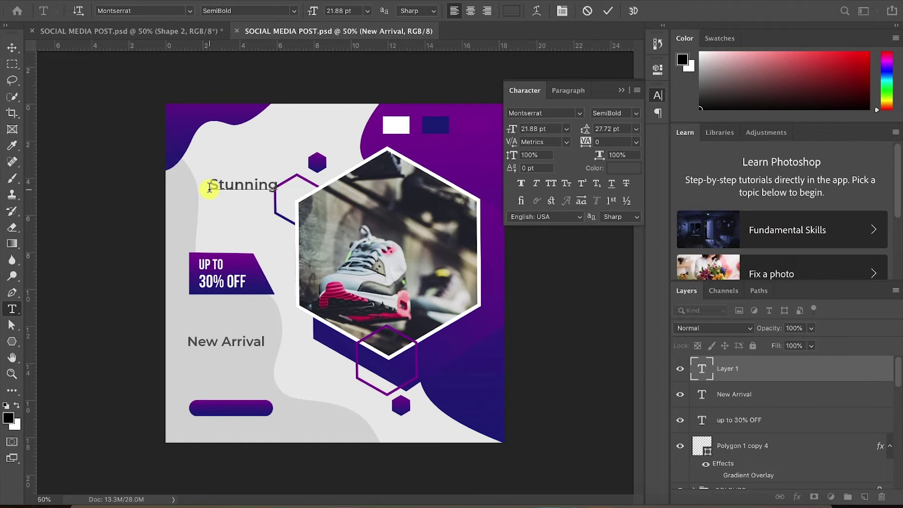
left_click(155, 31)
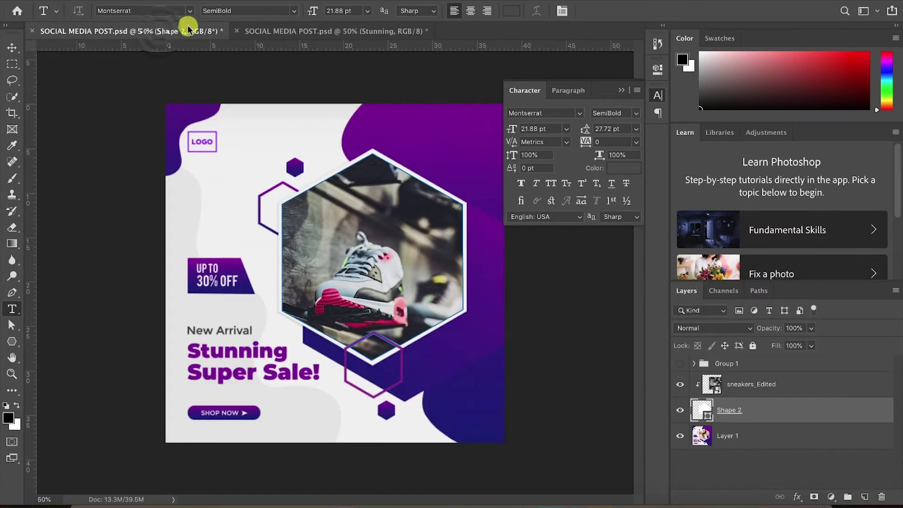
left_click(293, 31)
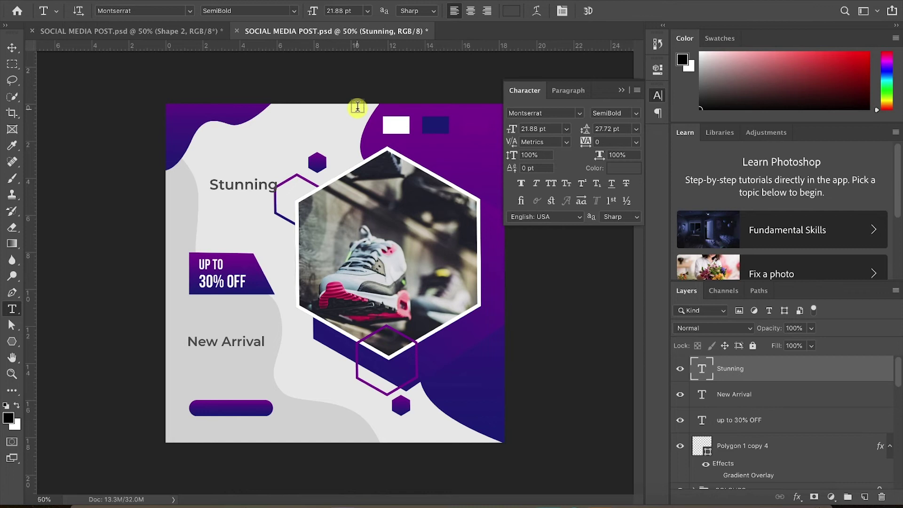
Add a second line reading "Upper Sale!" to the "Stunning" text, checking it against the reference
left_click(272, 190)
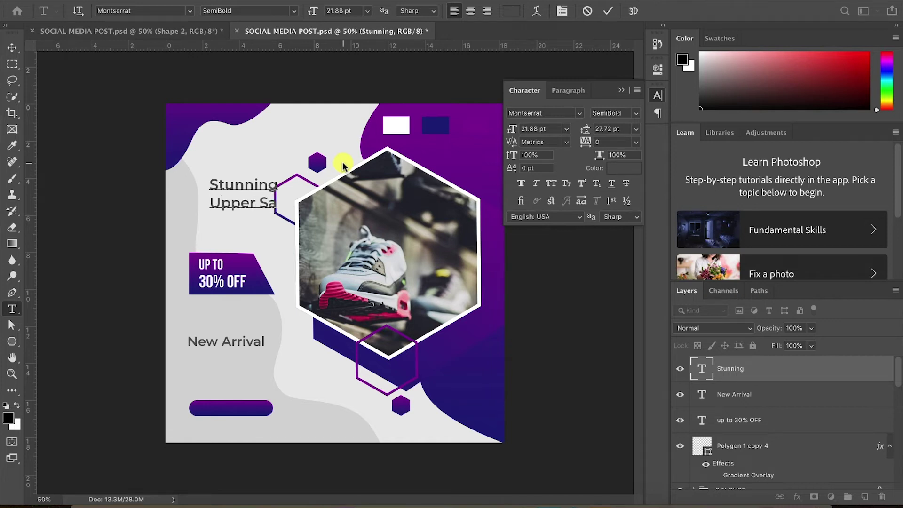
left_click(187, 32)
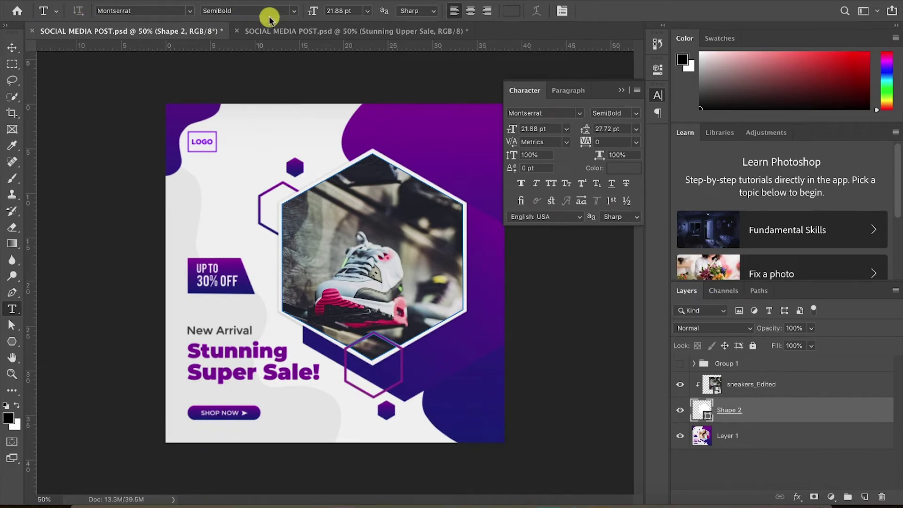
left_click(266, 31)
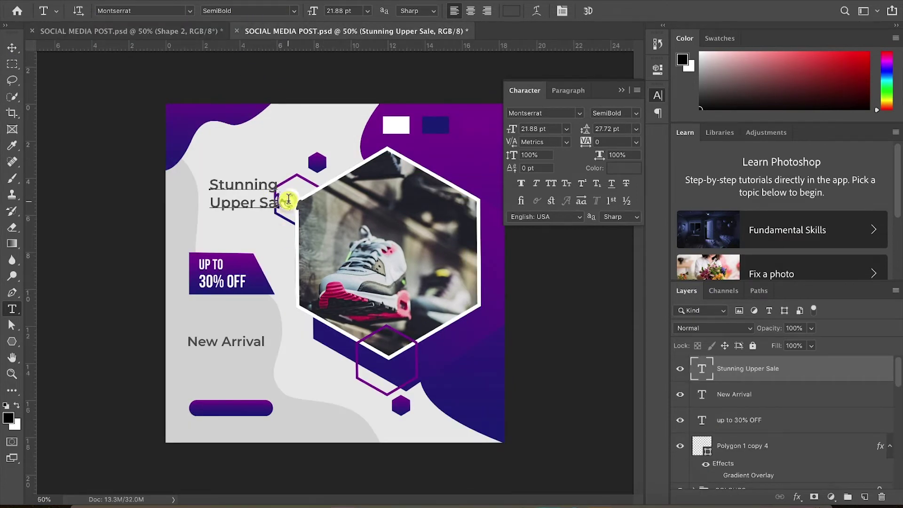
left_click(288, 199)
Format the "Stunning Upper Sale!" text as Montserrat Black at 29.88 pt and place it directly below "New Arrival"
key("super+a")
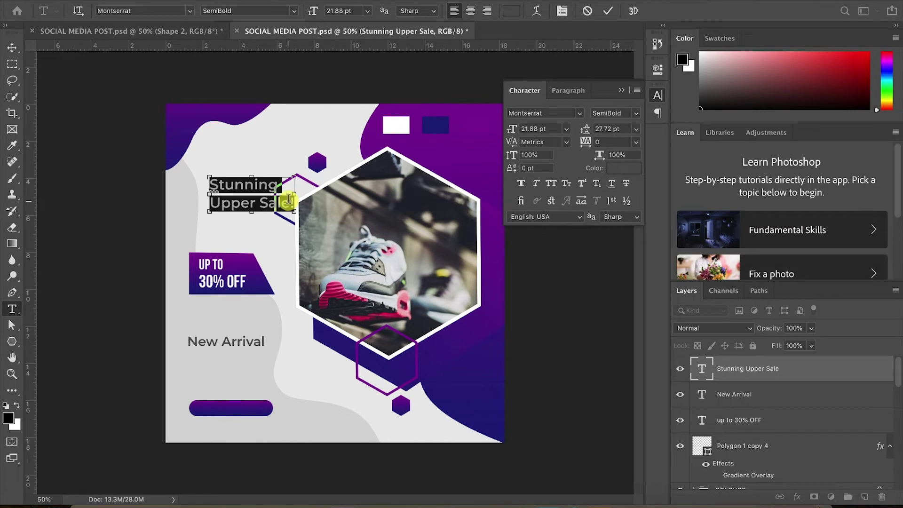
left_click(631, 114)
left_click(620, 260)
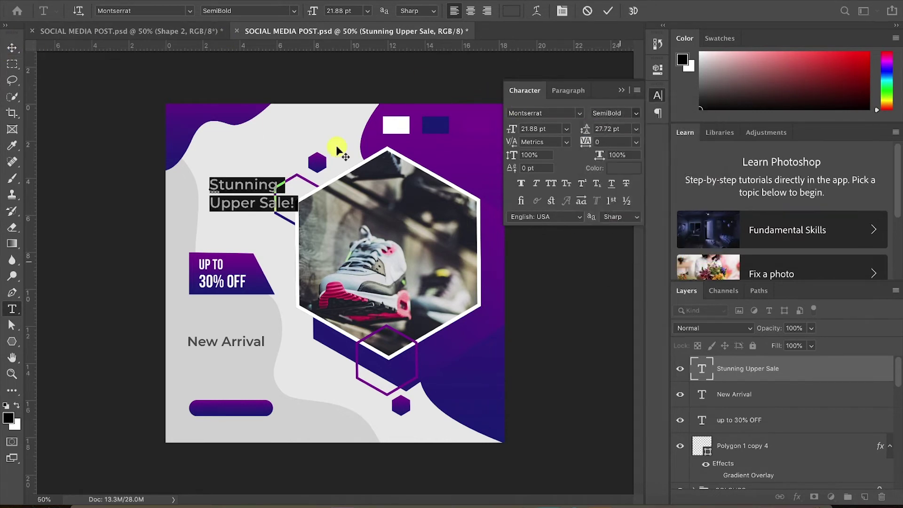
left_click_drag(510, 129, 518, 128)
left_click_drag(335, 223, 312, 396)
left_click(612, 13)
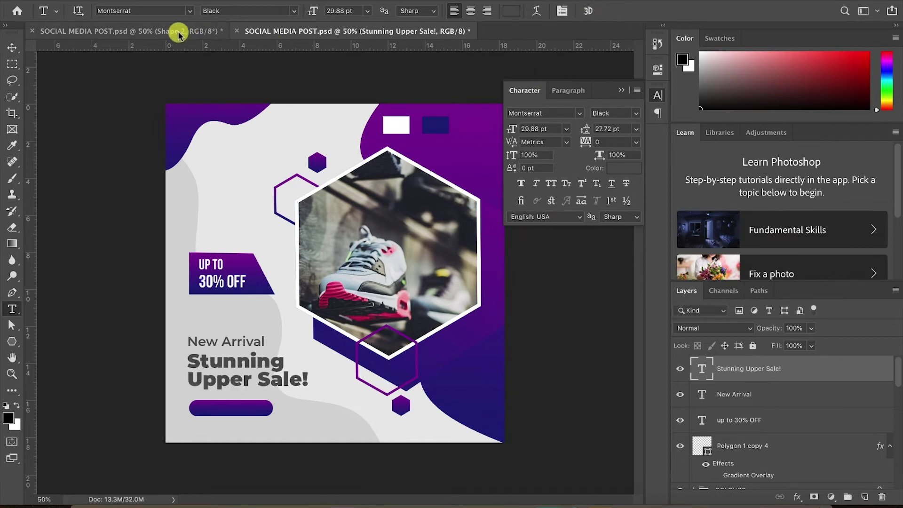
Move the "Stunning Upper Sale!" text down slightly and set its tracking to 20, comparing it with the reference
left_click(181, 31)
left_click(309, 32)
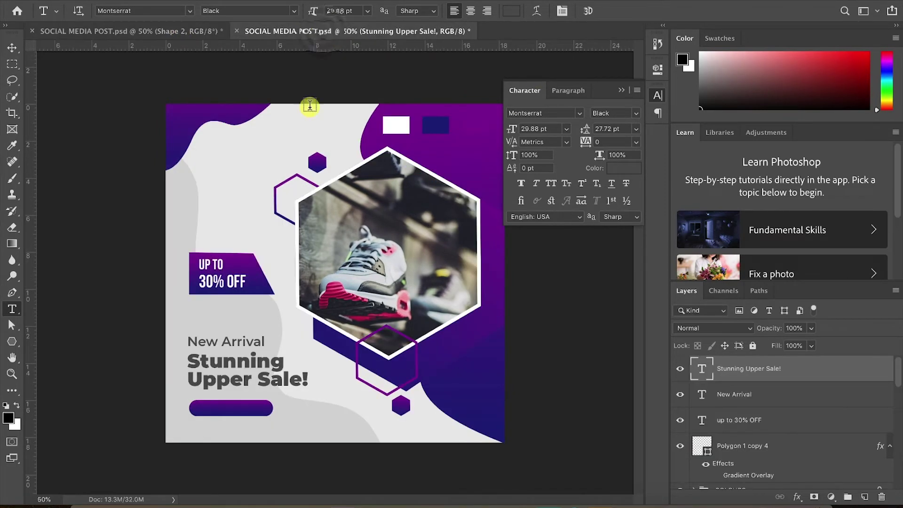
key("v")
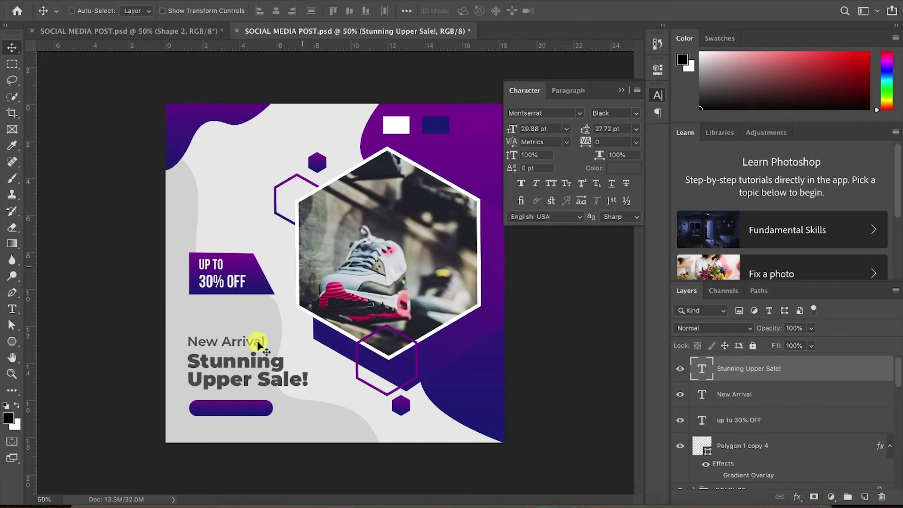
double_click(241, 363)
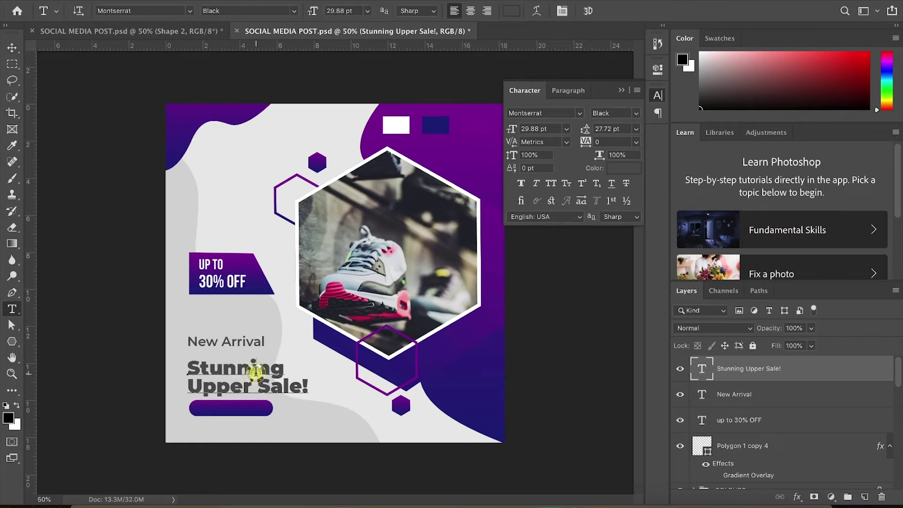
left_click_drag(583, 141, 584, 142)
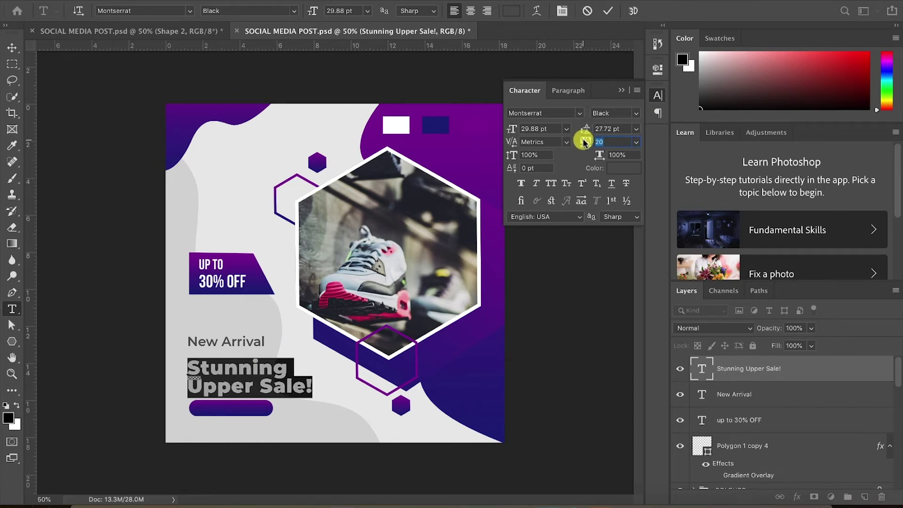
left_click(608, 11)
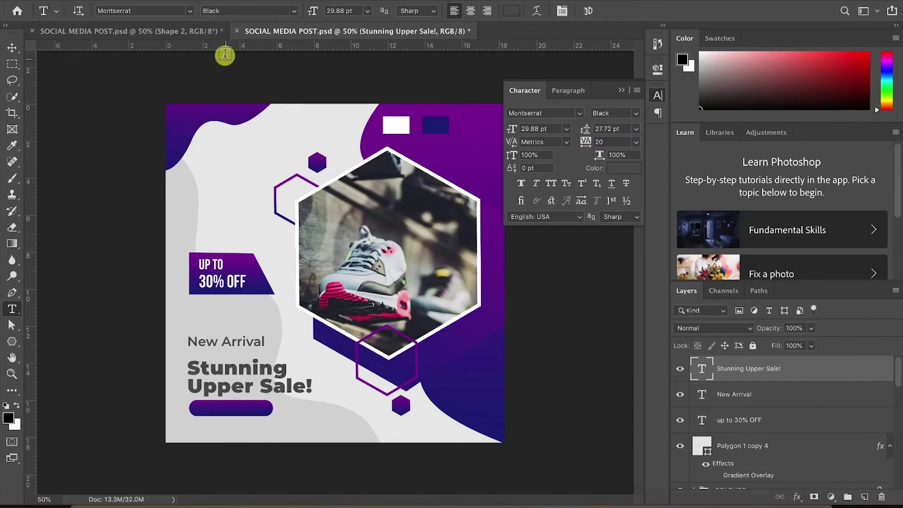
left_click(201, 34)
left_click(303, 29)
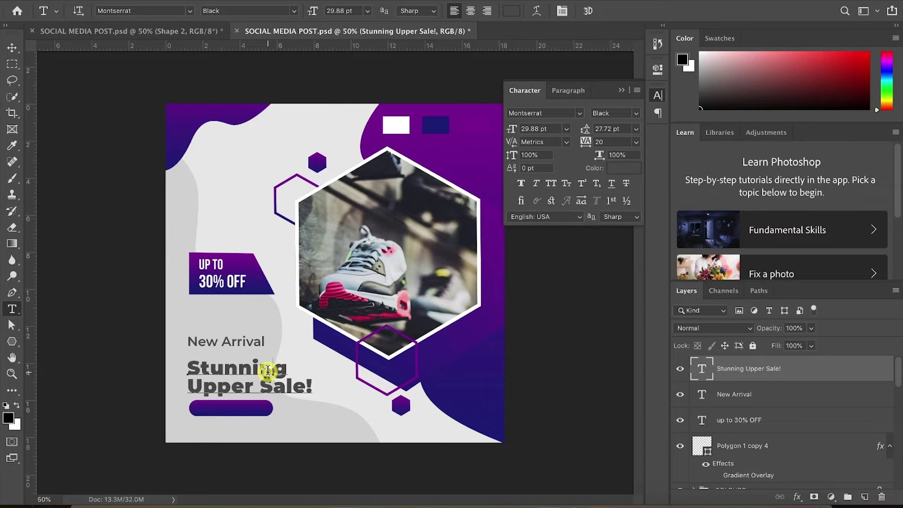
Set the leading of the two-line "Stunning Upper Sale!" text to 31.72 pt
left_click(268, 370)
key("ctrl+a")
left_click_drag(588, 131, 591, 132)
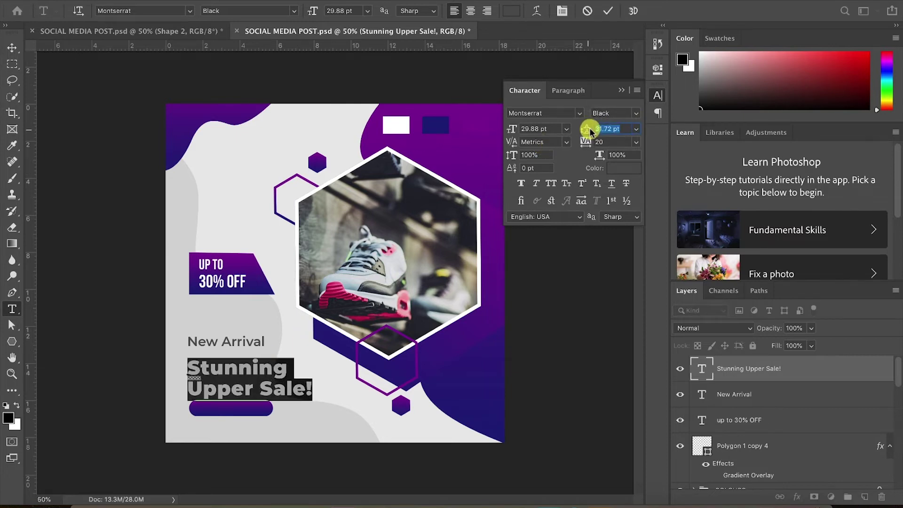
left_click(605, 10)
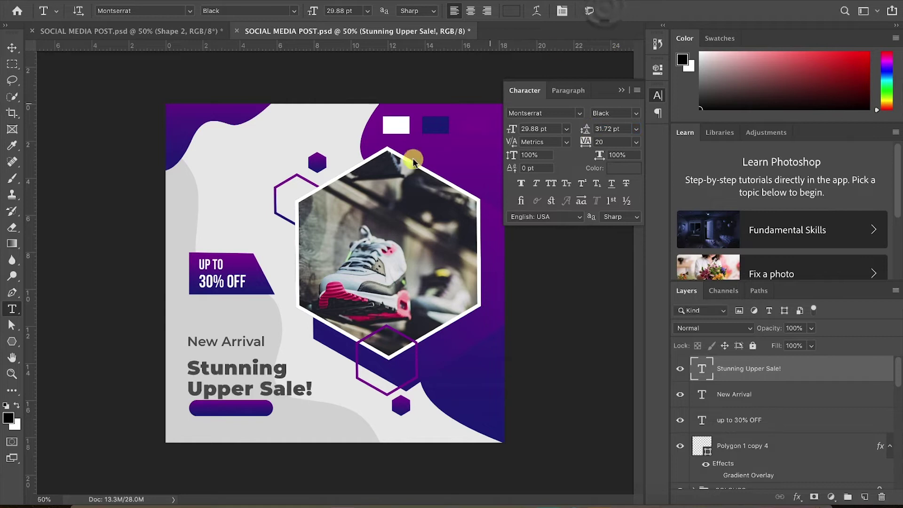
Move the "New Arrival" and "Stunning Upper Sale!" texts up together to leave a gap above the rounded button, and save the document
key("v")
left_click(741, 397, "shift")
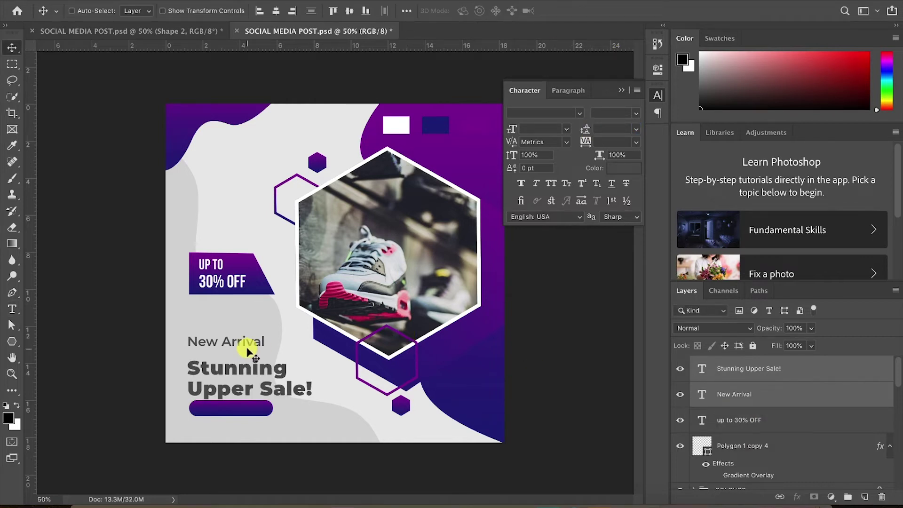
left_click_drag(244, 344, 243, 325)
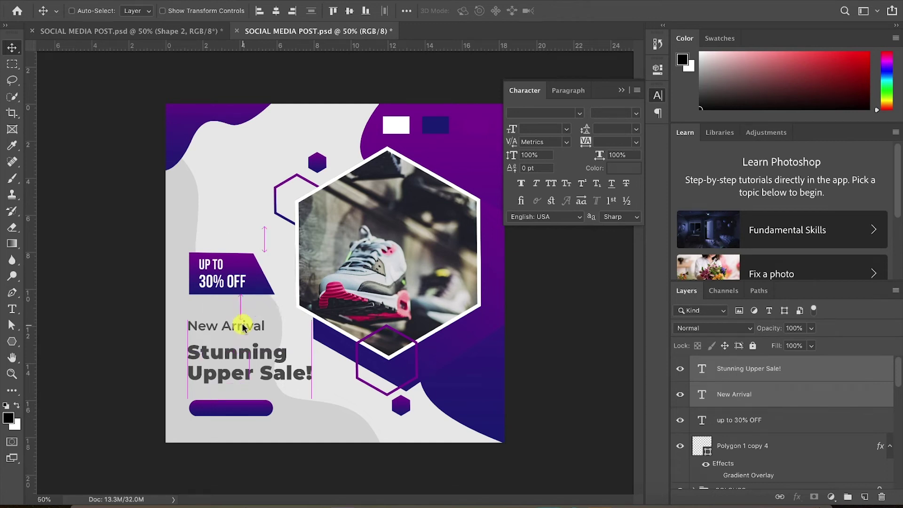
key("Up")
key("Up")
key("Up")
key("Up")
key("Up")
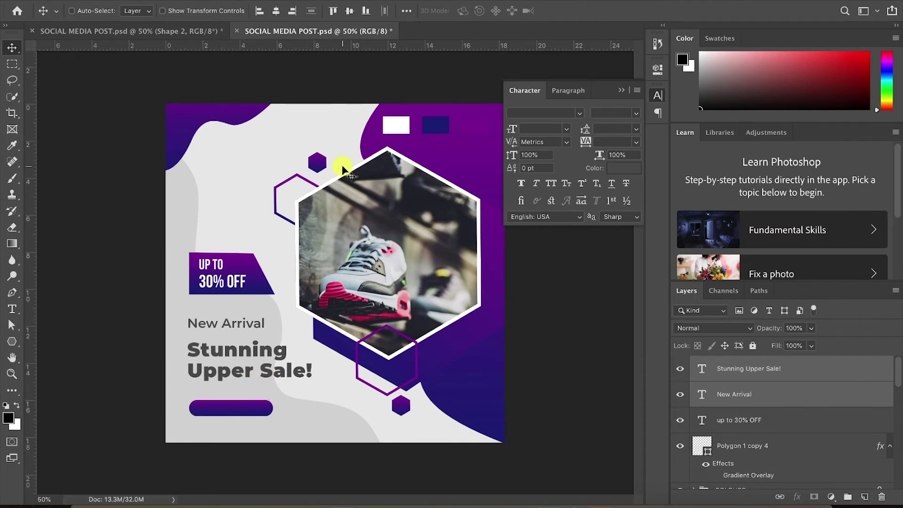
key("ctrl+s")
Colour the "Stunning Upper Sale!" text purple (#830e99), sampled from the purple background shape, and compare it with the reference design
left_click(753, 394)
left_click(752, 369)
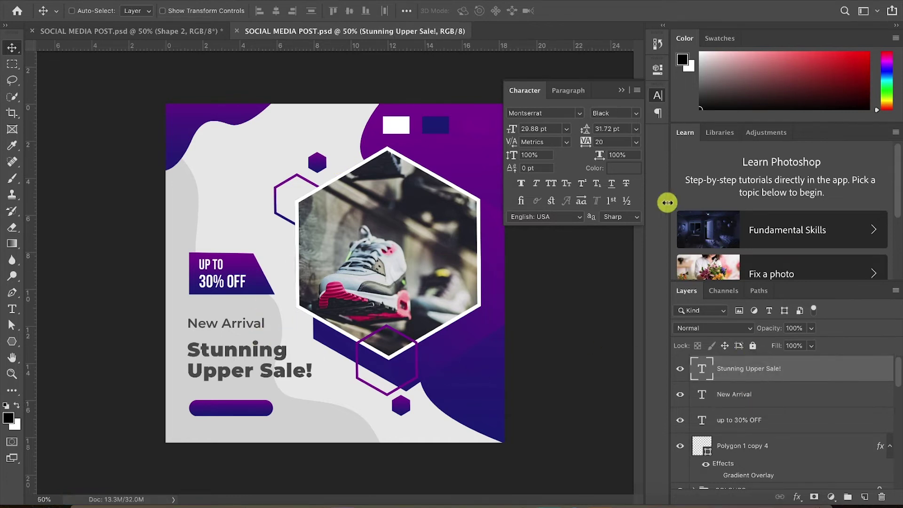
left_click(624, 168)
left_click(472, 123)
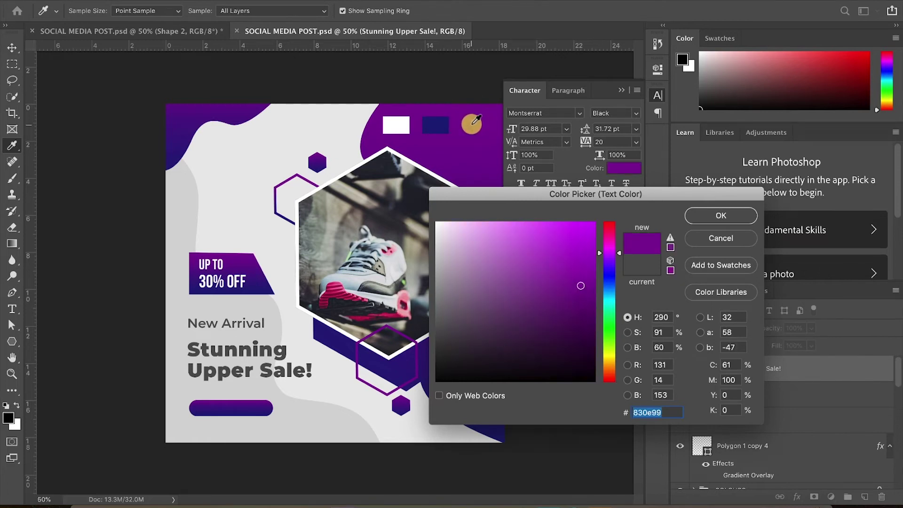
left_click(708, 217)
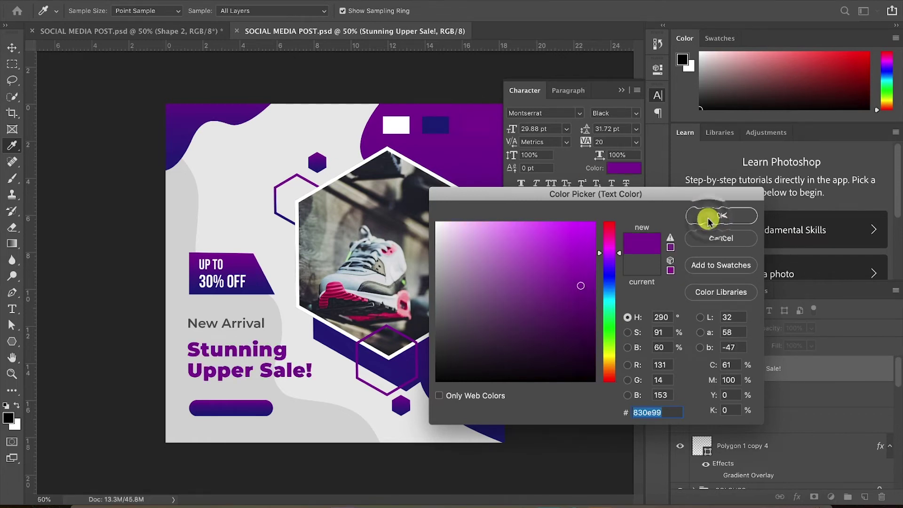
left_click(90, 31)
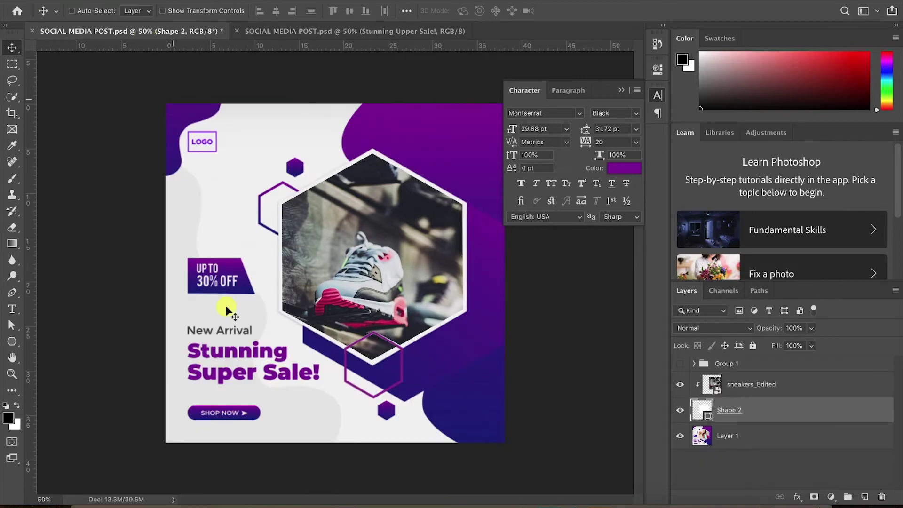
left_click(303, 30)
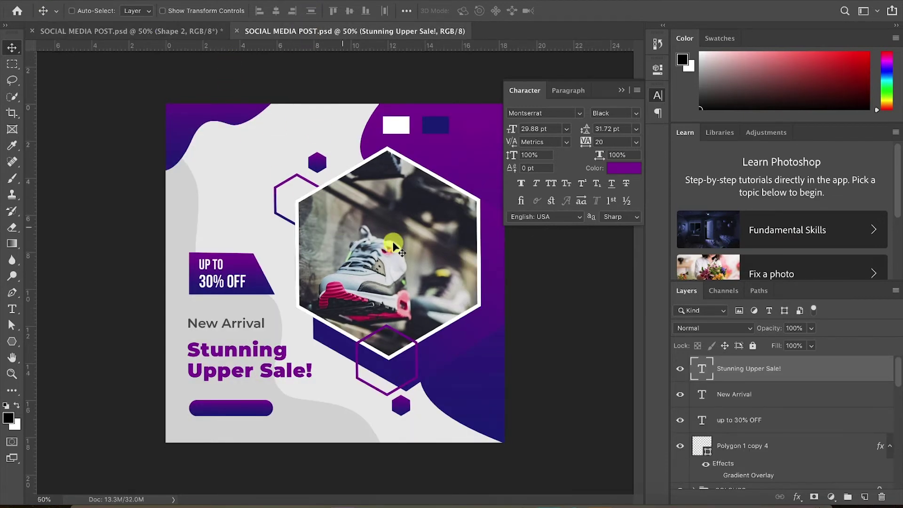
Duplicate the "New Arrival" text, place the copy on the rounded purple button and scale it down to 16.66 pt to fit inside
key("super")
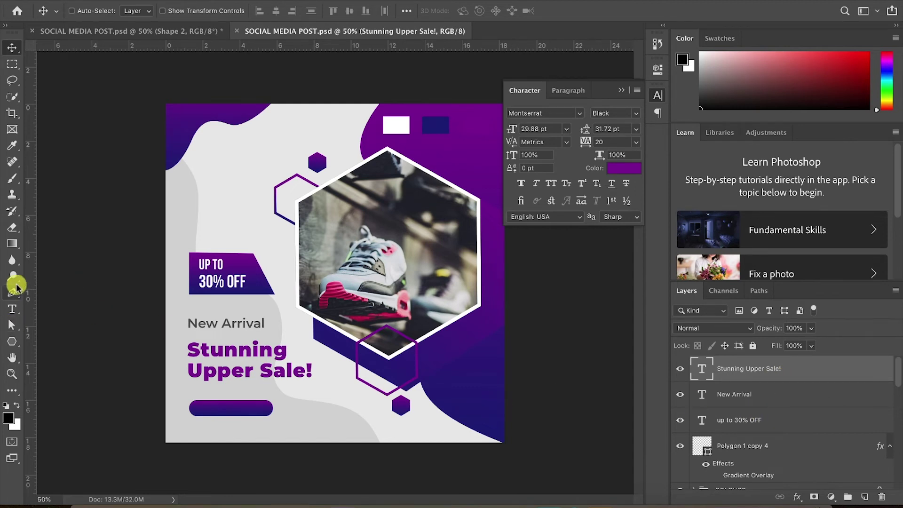
left_click(747, 393)
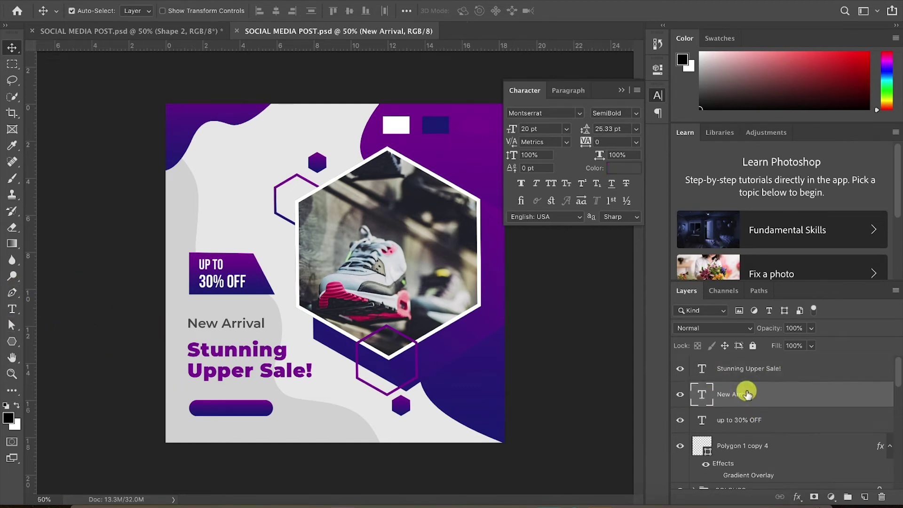
key("super+j")
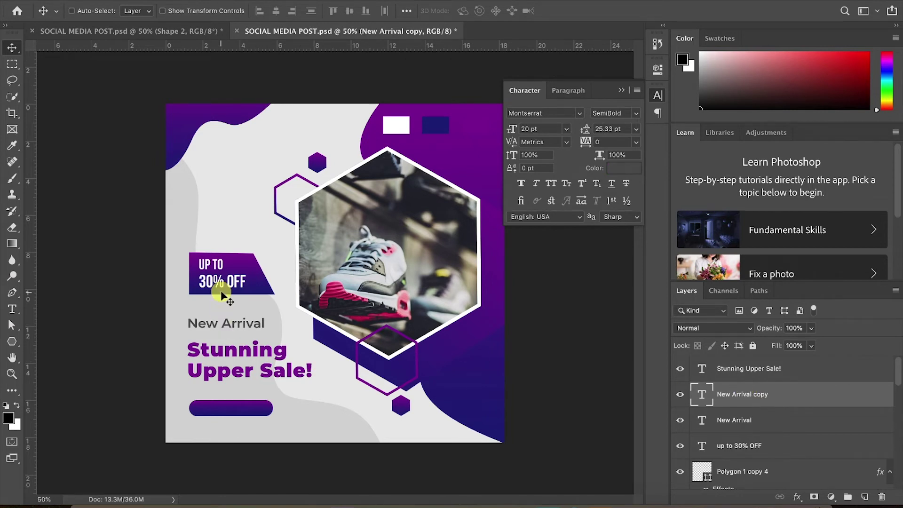
left_click_drag(221, 330, 230, 411)
key("ctrl+t")
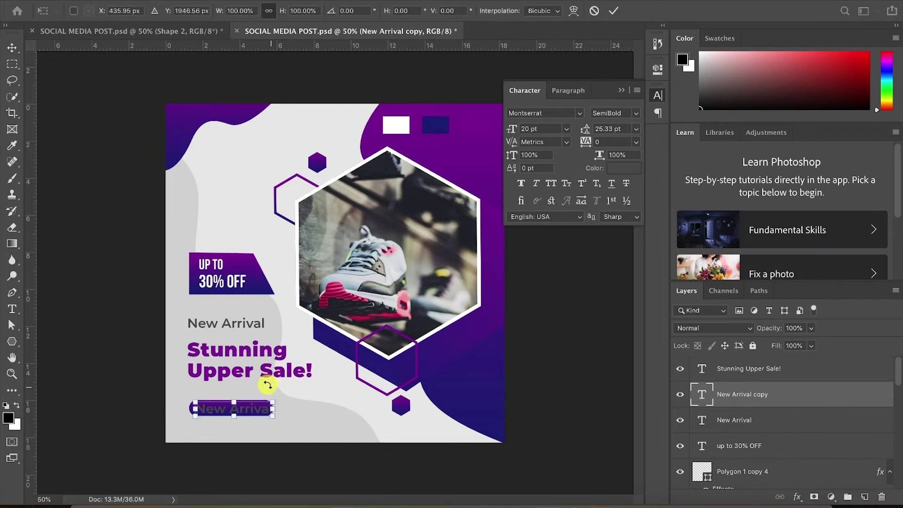
left_click_drag(275, 403, 266, 403)
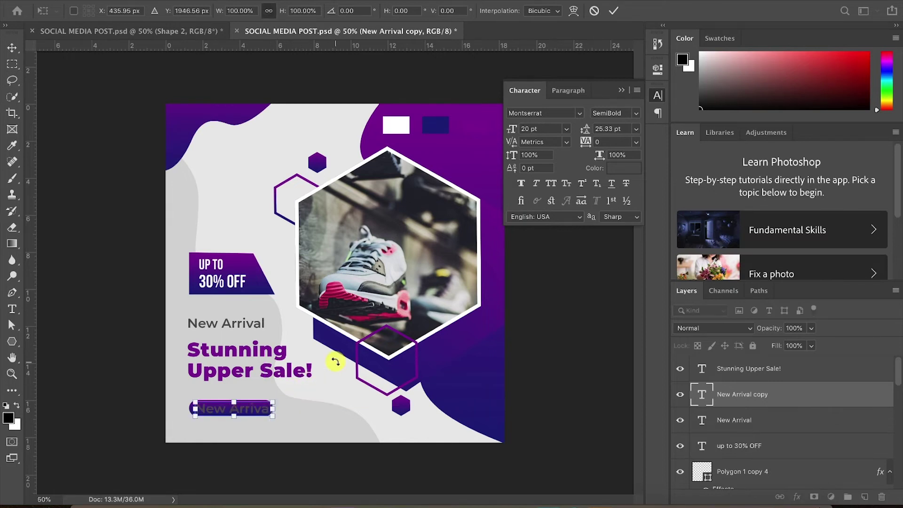
scroll(335, 361, "up", 2)
scroll(335, 362, "down", 5)
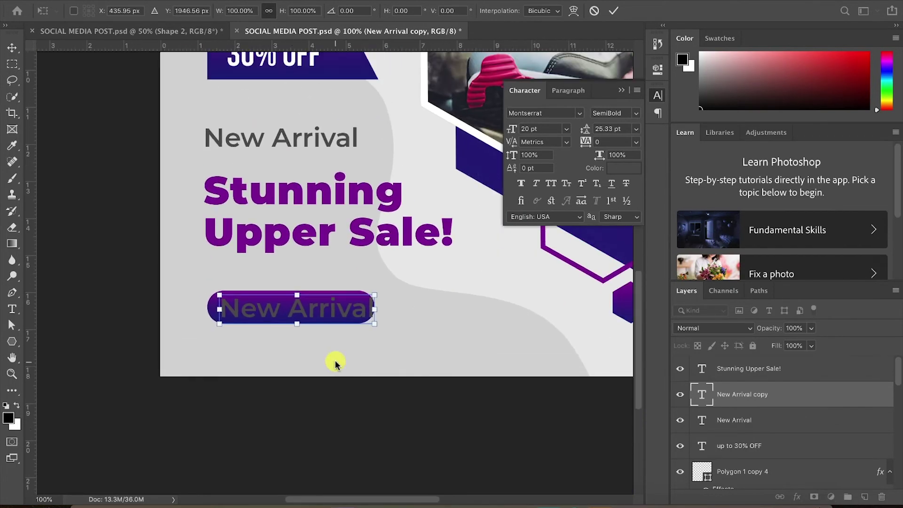
left_click_drag(376, 296, 333, 310)
left_click(611, 11)
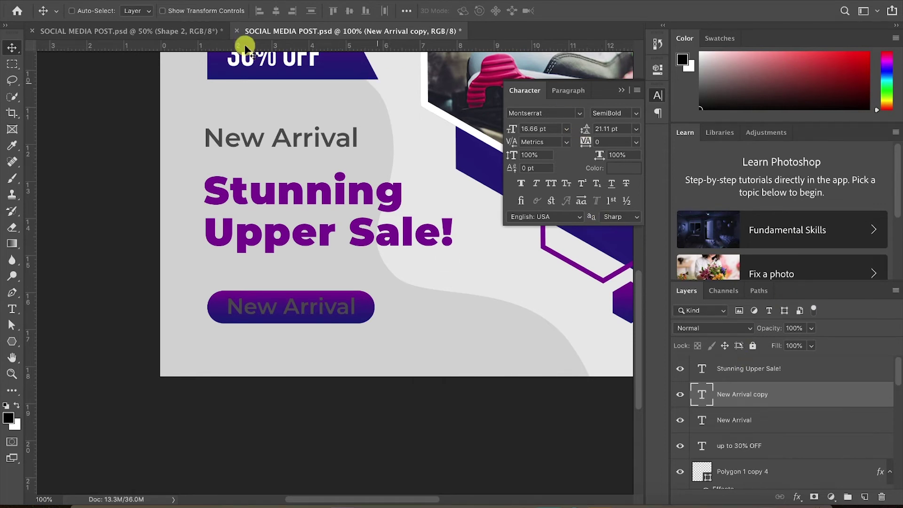
Check the reference button and recolour the "New Arrival" copy on the button white (#ffffff), sampled from the white swatch rectangle
left_click(192, 30)
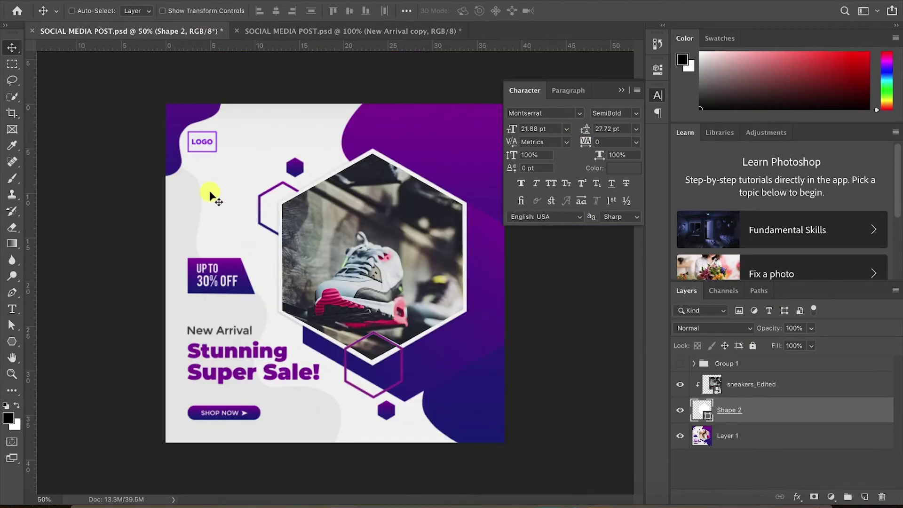
left_click(291, 29)
left_click(620, 171)
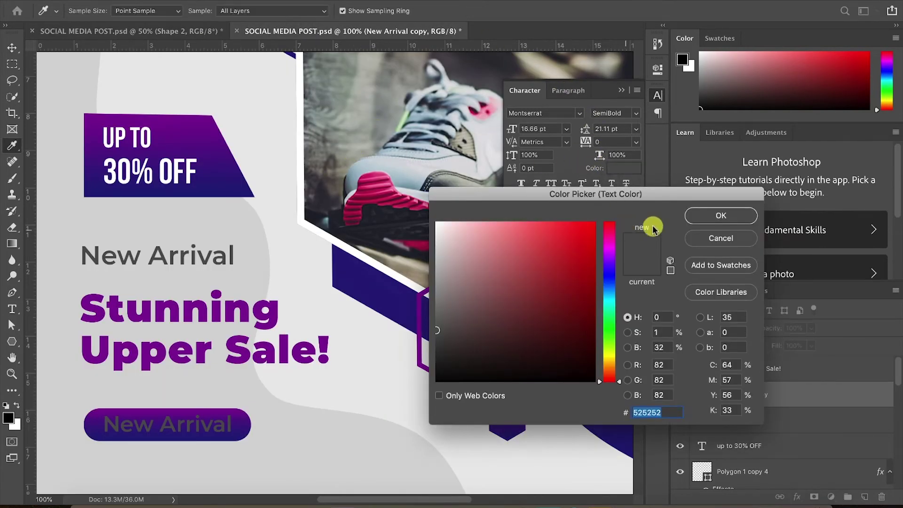
left_click(718, 214)
key("v")
key("ctrl+minus")
key("ctrl+minus")
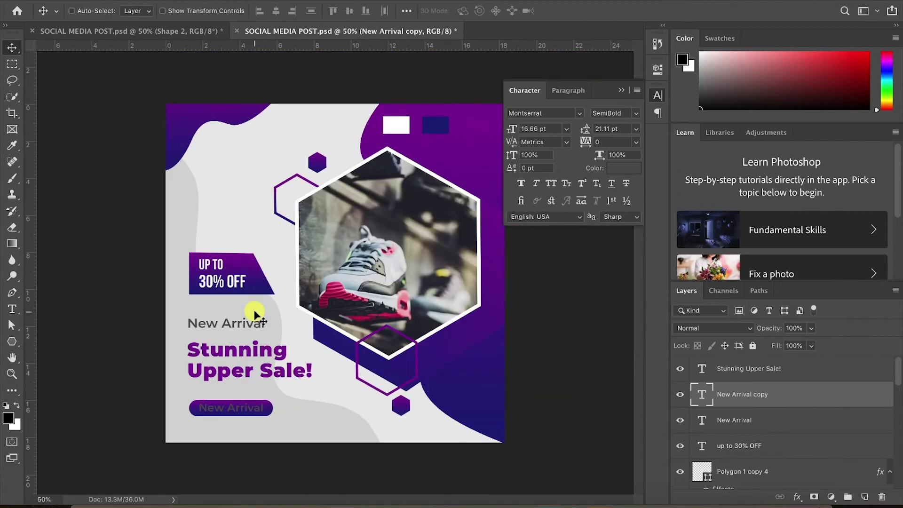
left_click(618, 168)
left_click(396, 125)
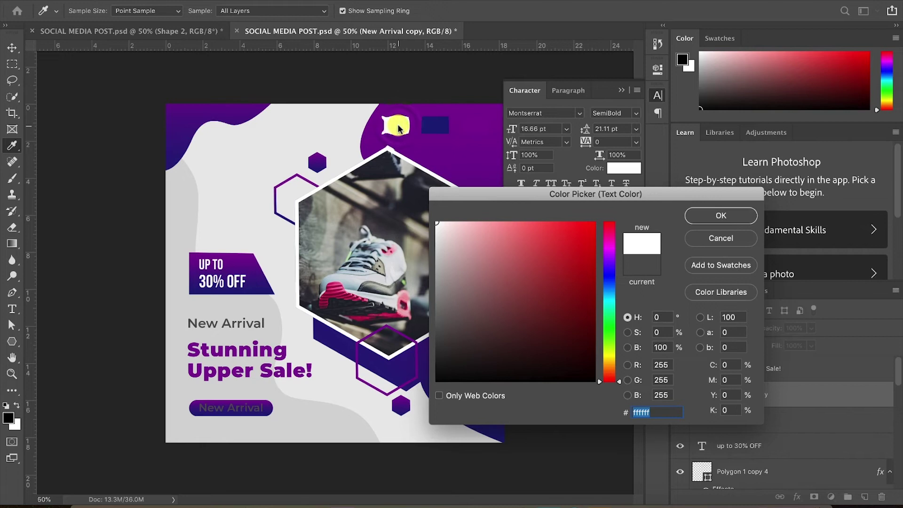
left_click(727, 214)
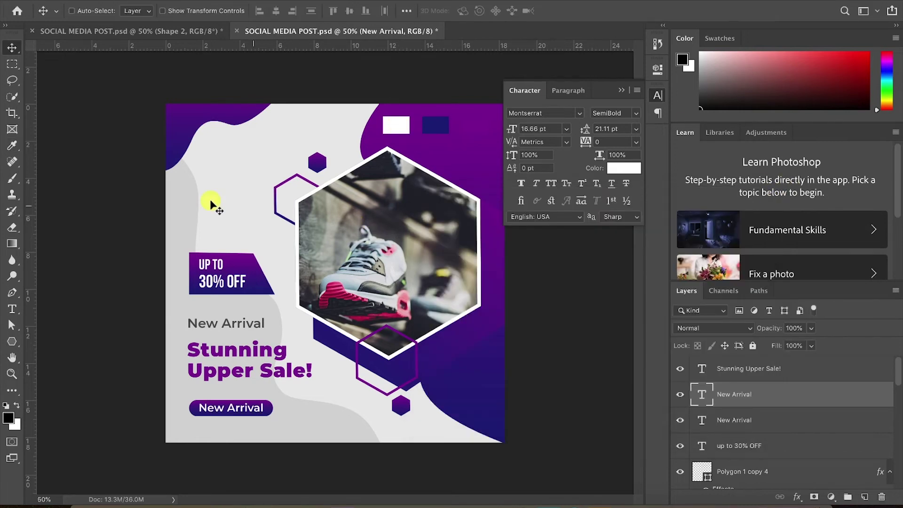
Compare the button label with the reference's "SHOP NOW" button, and set the label to Montserrat Medium at 12.66 pt
left_click(143, 32)
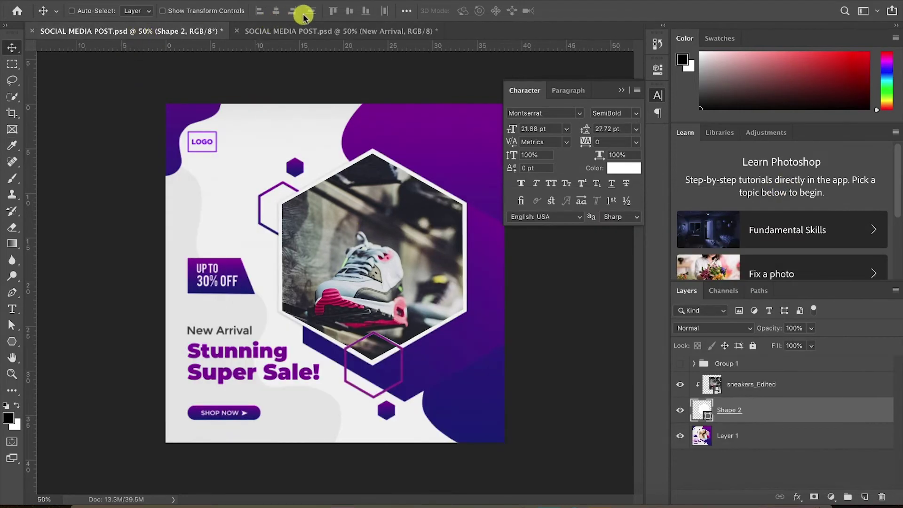
key("z")
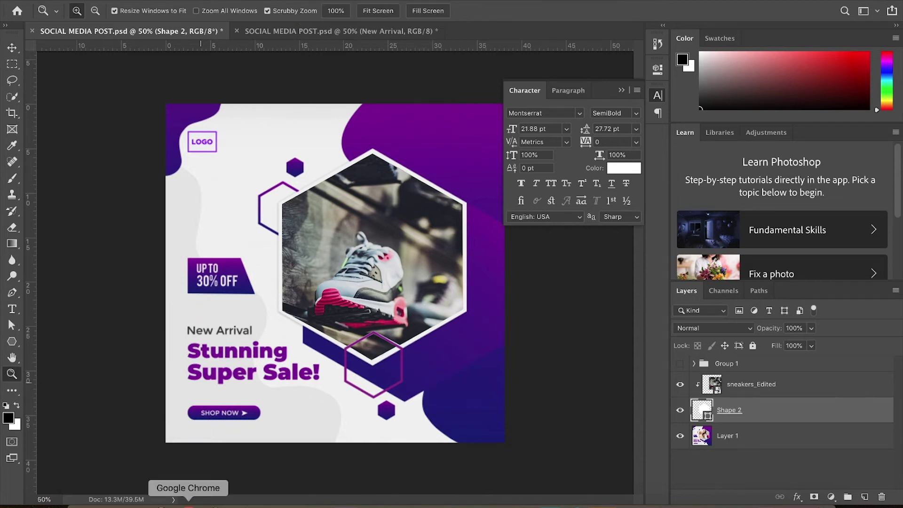
left_click_drag(198, 404, 238, 413)
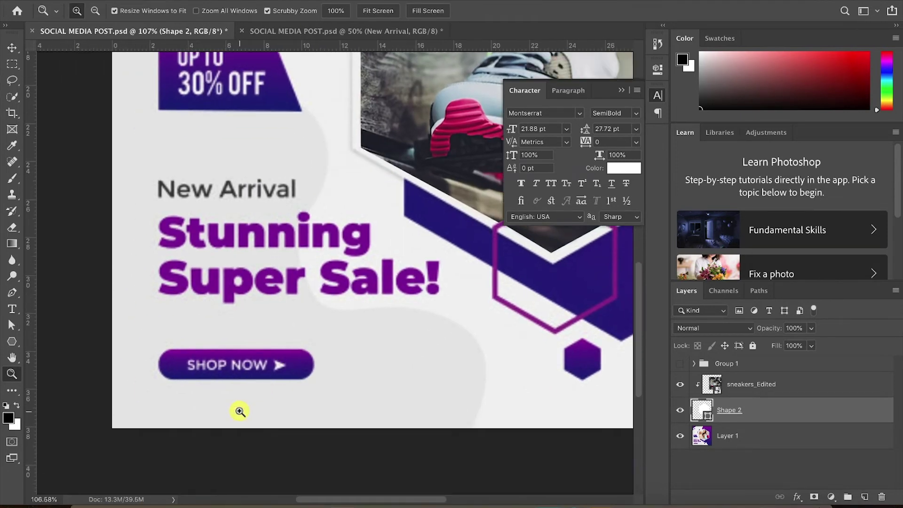
key("v")
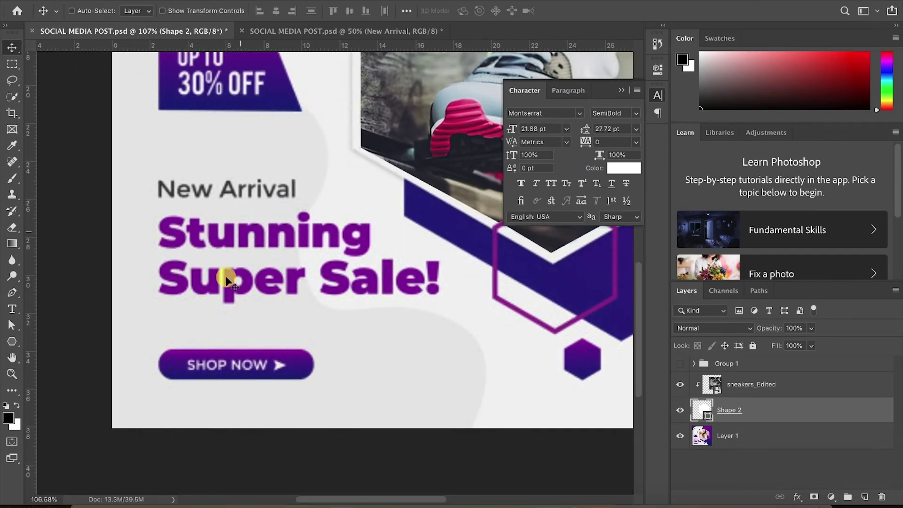
left_click(323, 27)
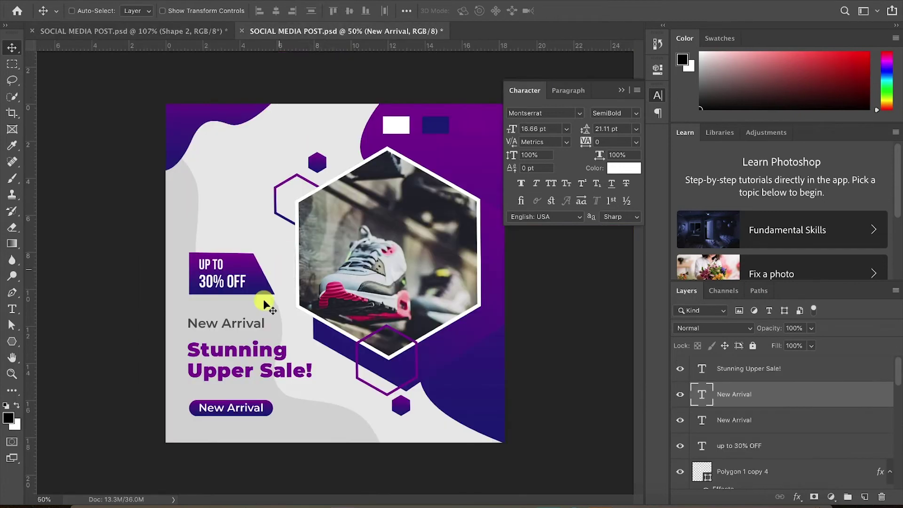
scroll(298, 293, "up", 2)
scroll(297, 292, "down", 5)
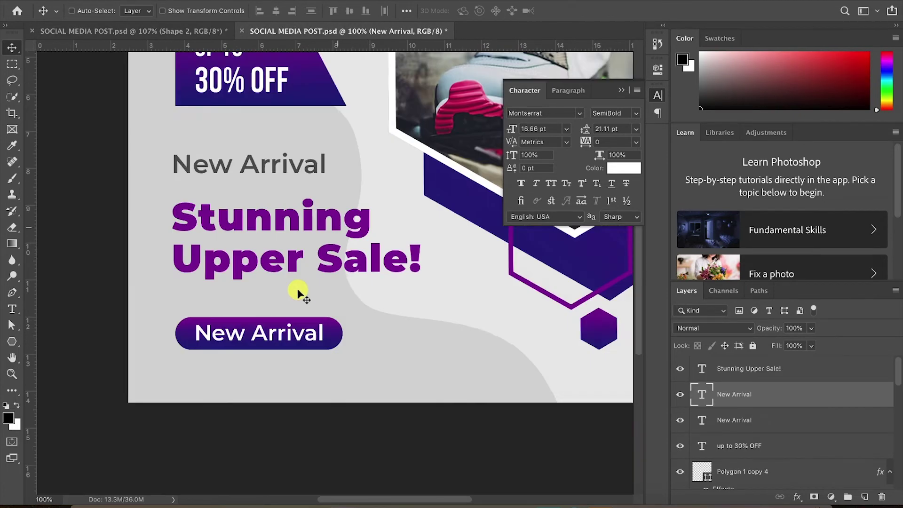
key("t")
left_click(279, 227)
key("ctrl+a")
left_click(630, 113)
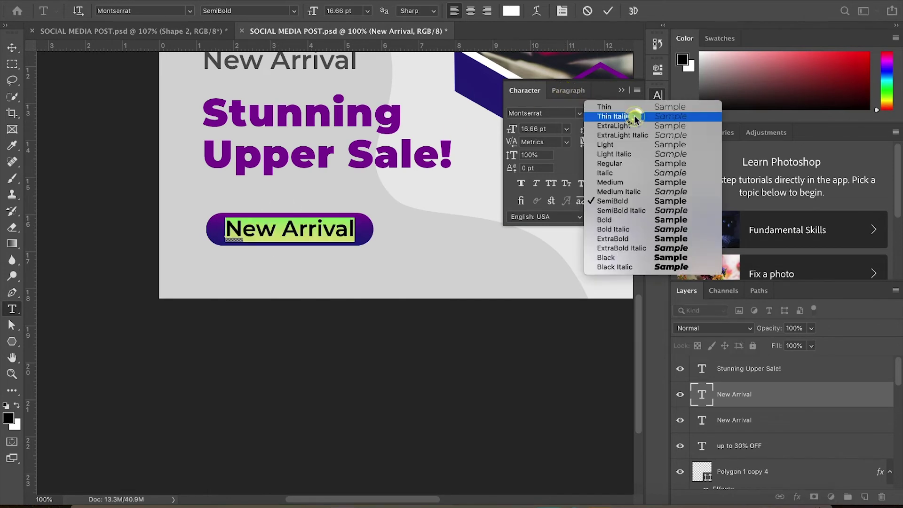
left_click(619, 183)
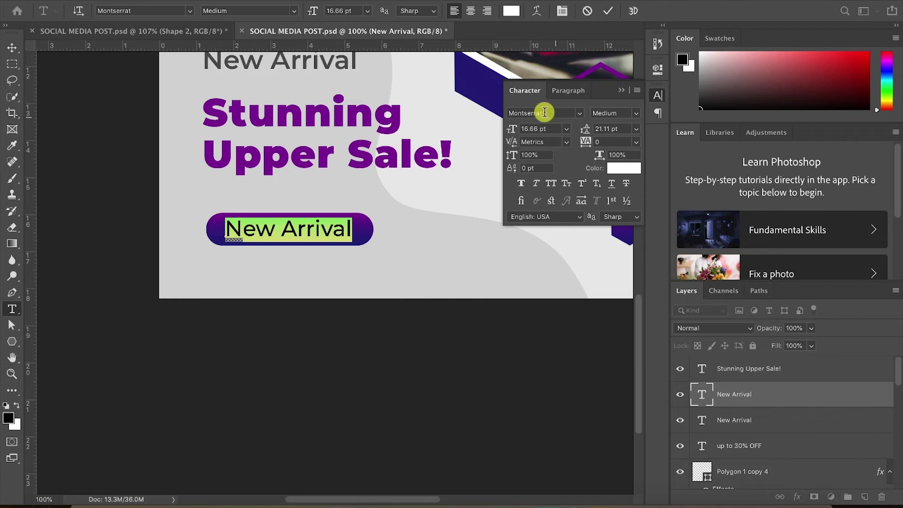
left_click_drag(516, 129, 511, 131)
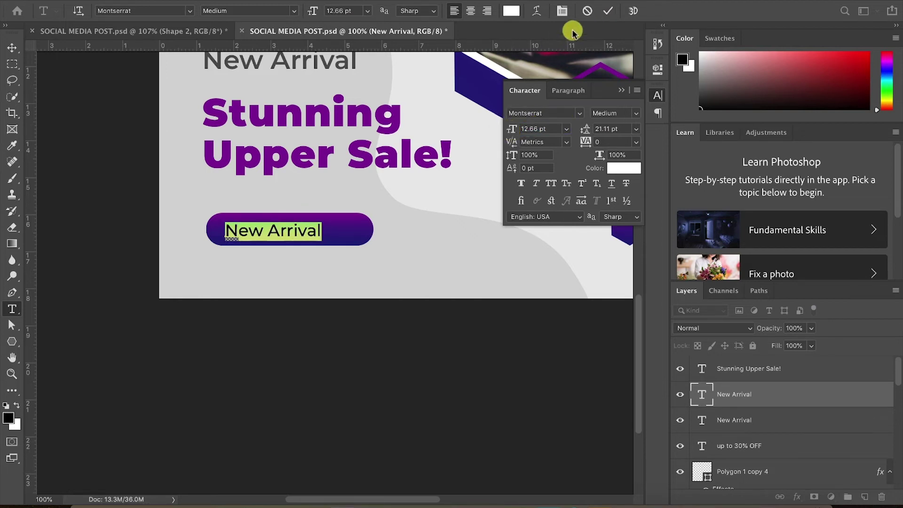
left_click(608, 11)
key("v")
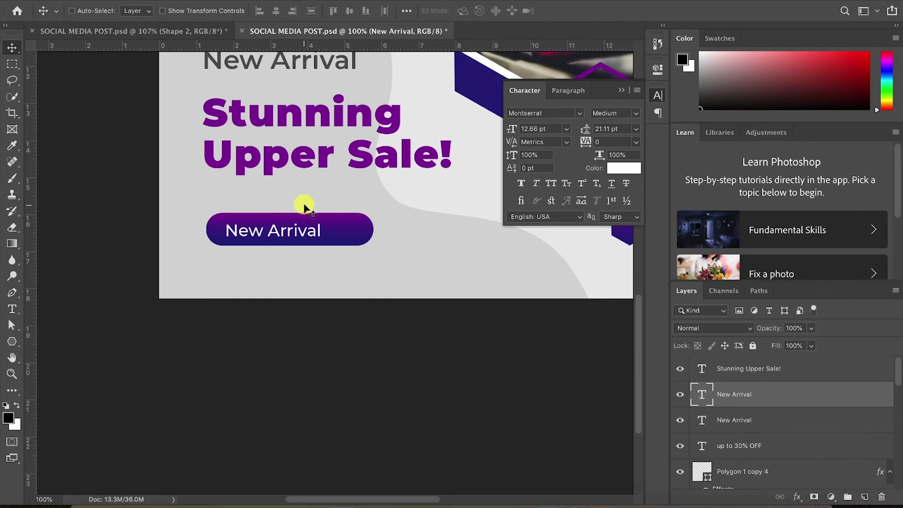
Check the button wording in the reference document, save that document and return to the working design
left_click(145, 32)
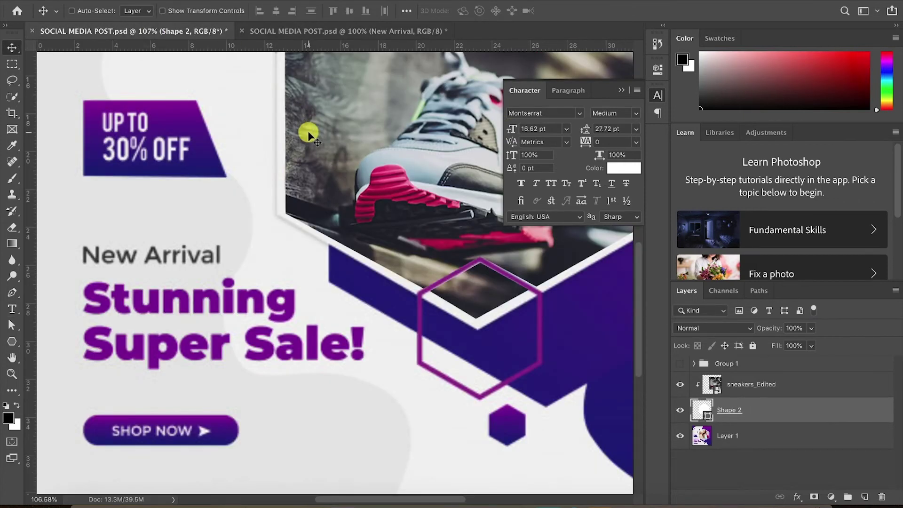
key("ctrl+s")
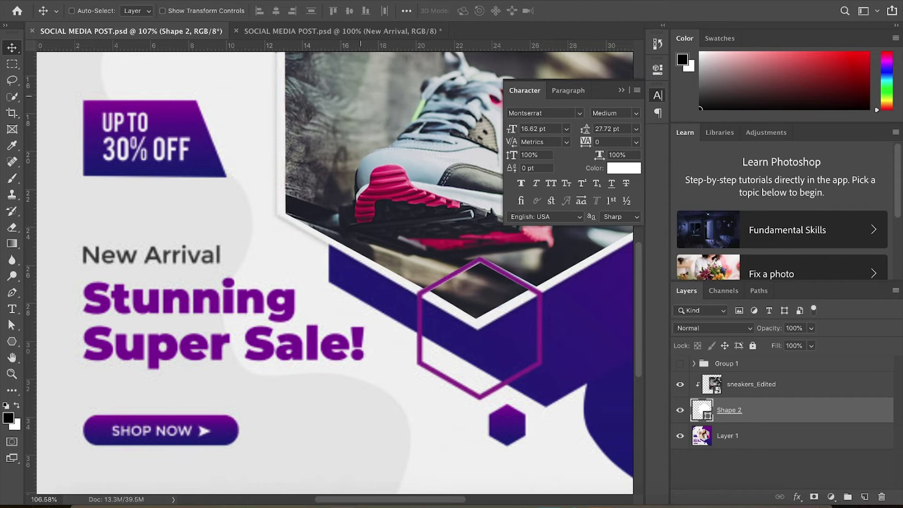
left_click(332, 31)
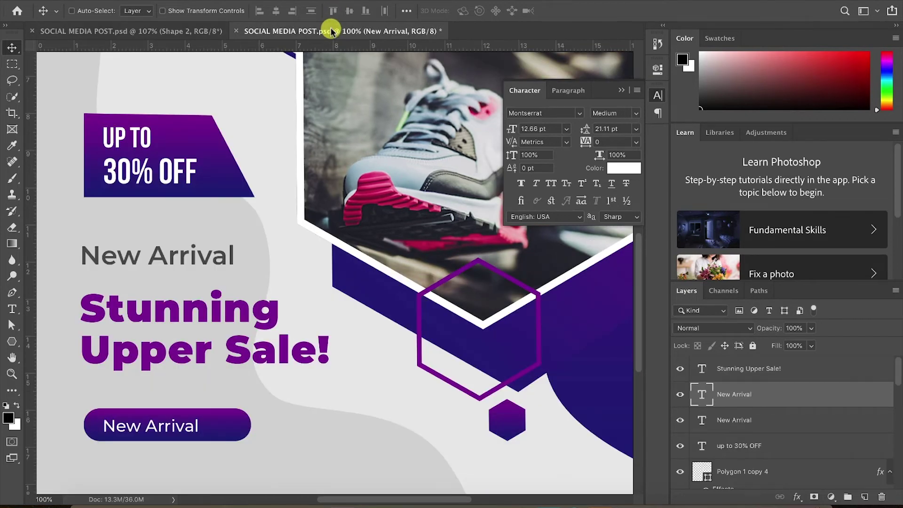
Create a white three-sided polygon 100 px wide and 100 px high, and place it just above the purple button
key("ctrl+plus")
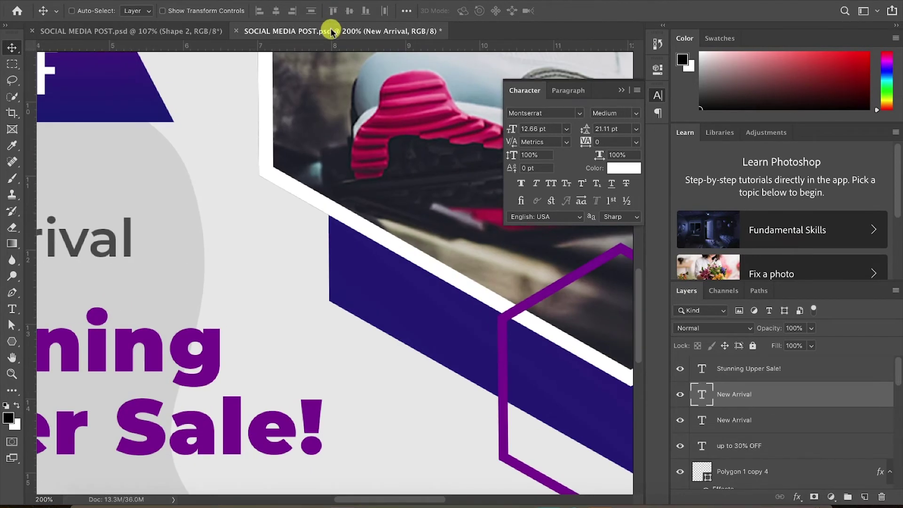
scroll(302, 151, "down", 10)
scroll(303, 151, "left", 8)
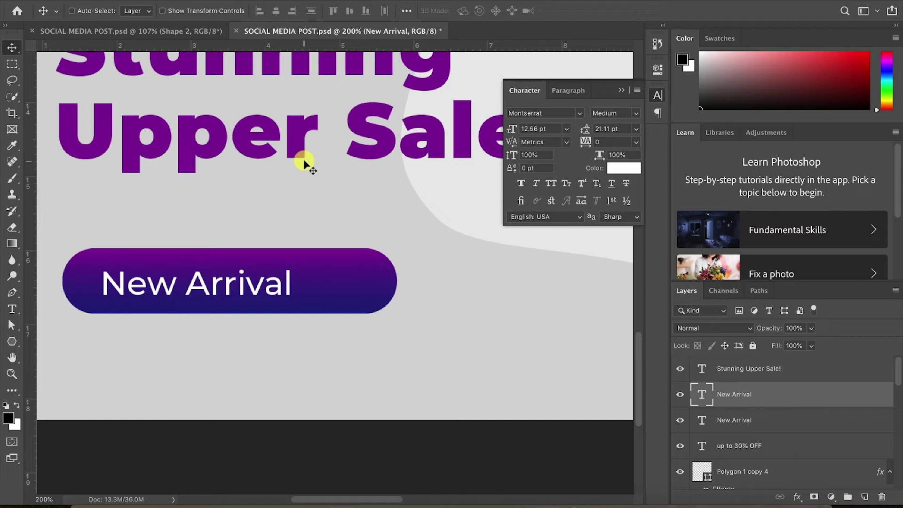
scroll(264, 278, "left", 1)
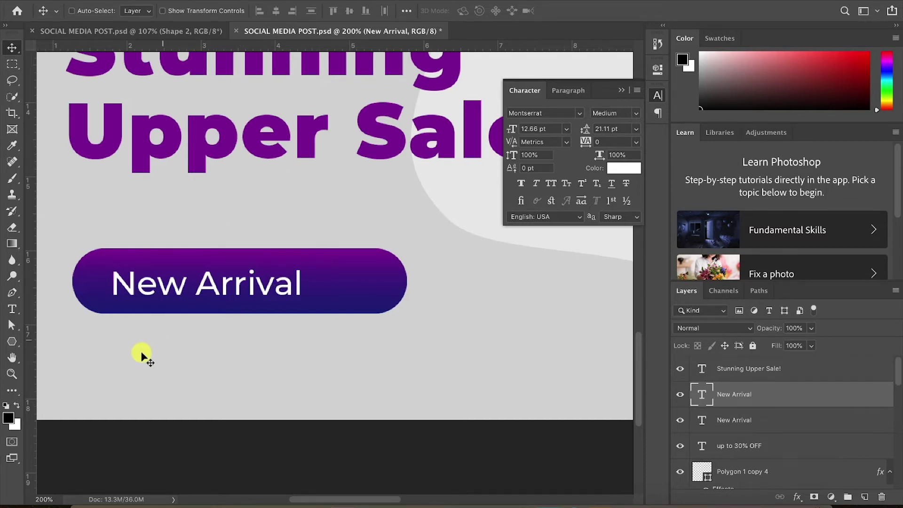
left_click(10, 346)
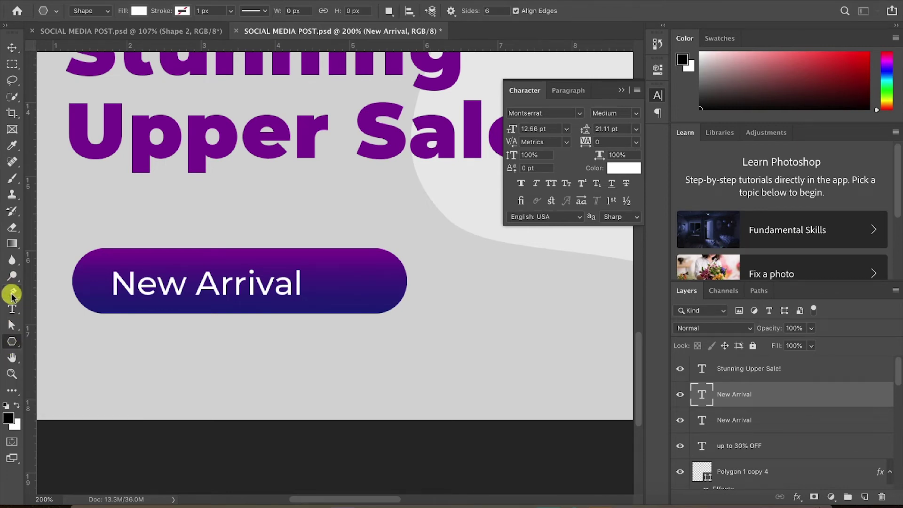
left_click(10, 343)
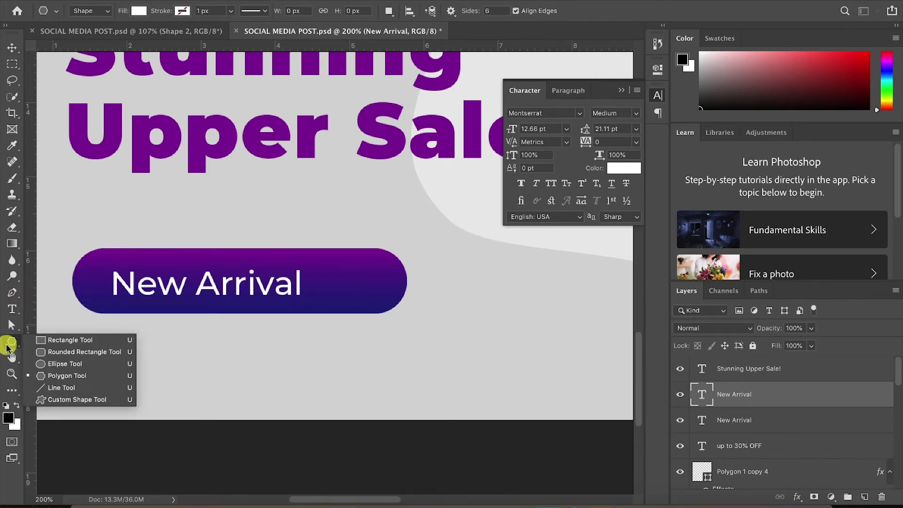
left_click(54, 375)
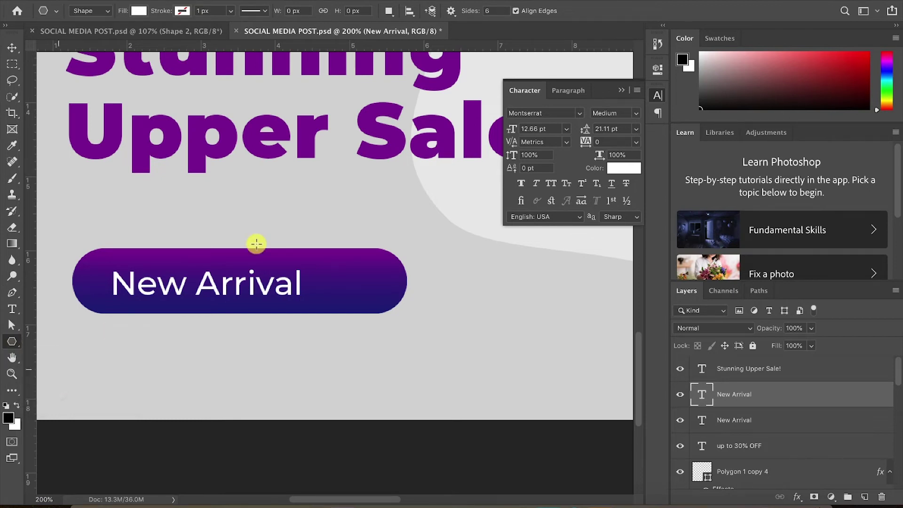
left_click(348, 210)
double_click(454, 186)
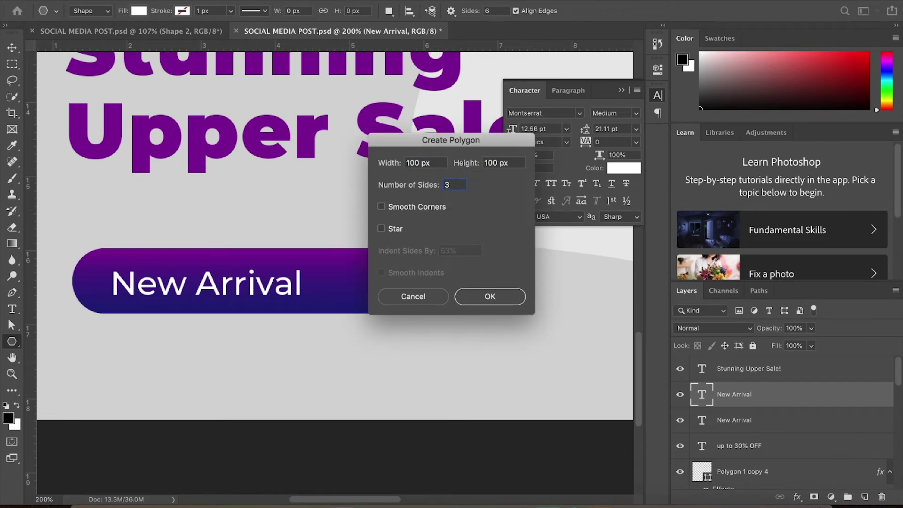
key("Return")
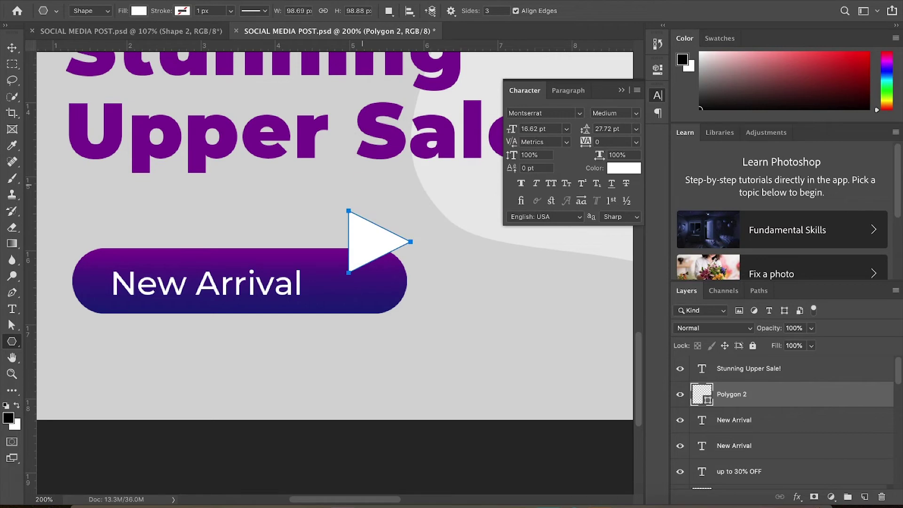
left_click(9, 48)
left_click_drag(369, 230, 311, 192)
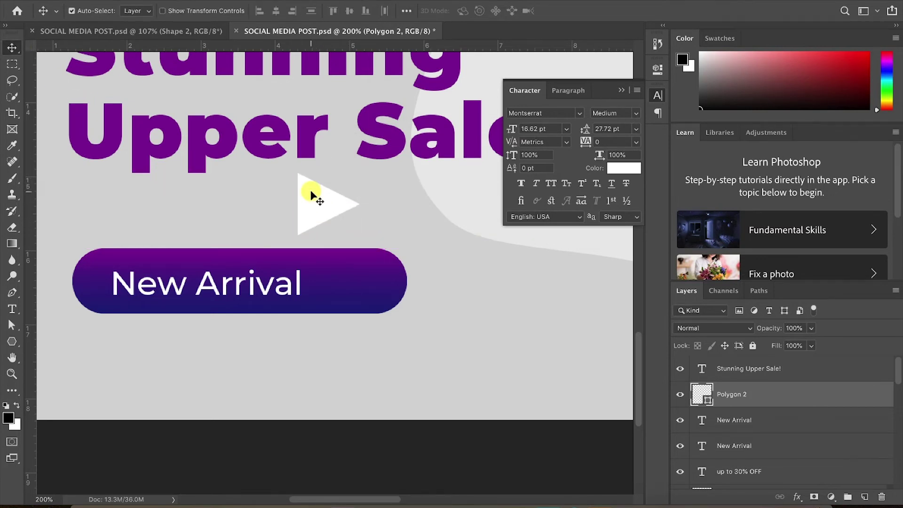
Select the triangle's upper corner anchor and place guides crossing at its pointed tip, with the horizontal one running through the middle
key("ctrl+plus")
key("ctrl+plus")
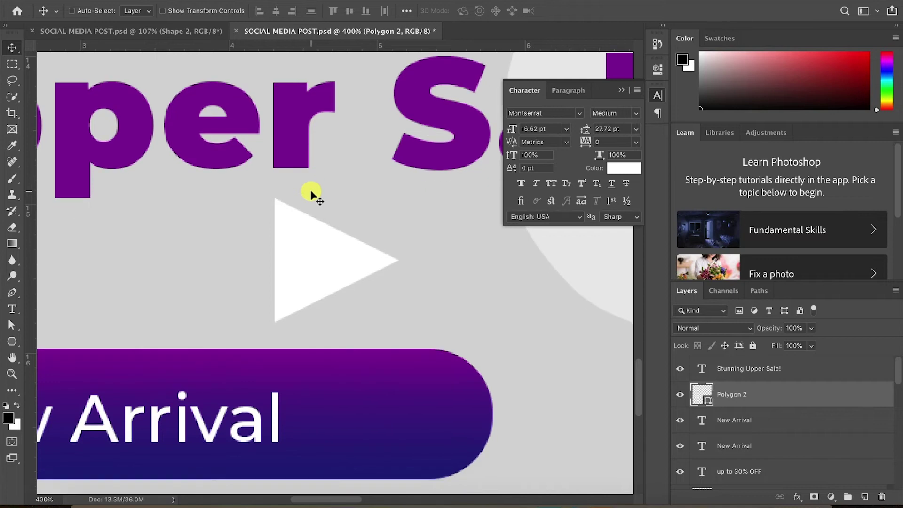
key("ctrl+plus")
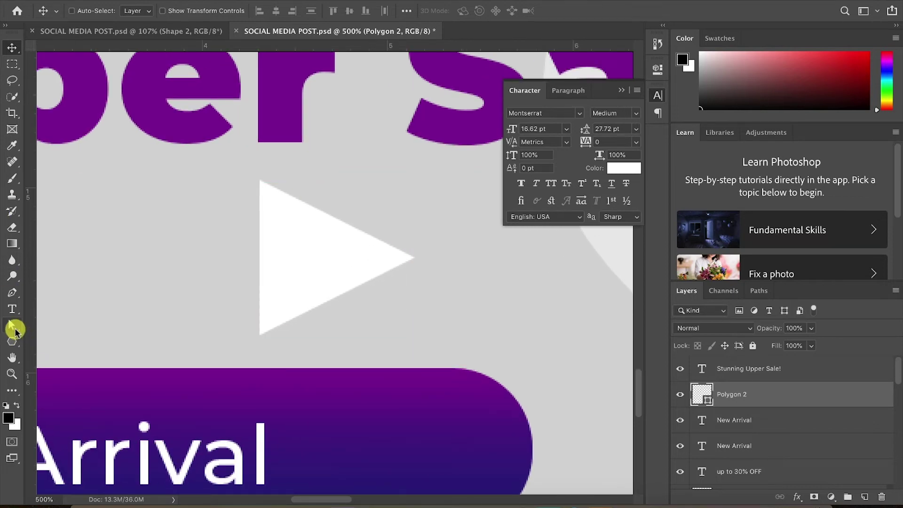
left_click(13, 327)
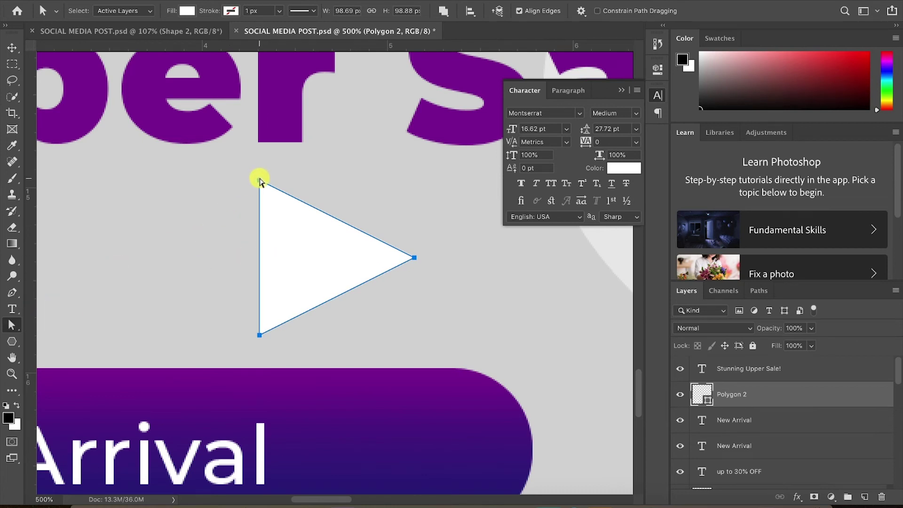
left_click(259, 181)
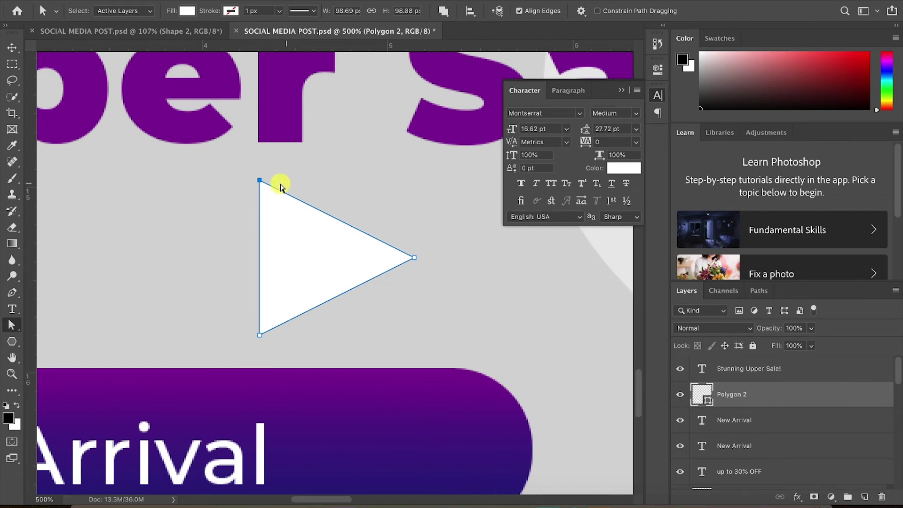
left_click(13, 294)
mouse_move(15, 298)
left_mouse_down()
mouse_move(70, 329)
mouse_move(56, 330)
left_mouse_up()
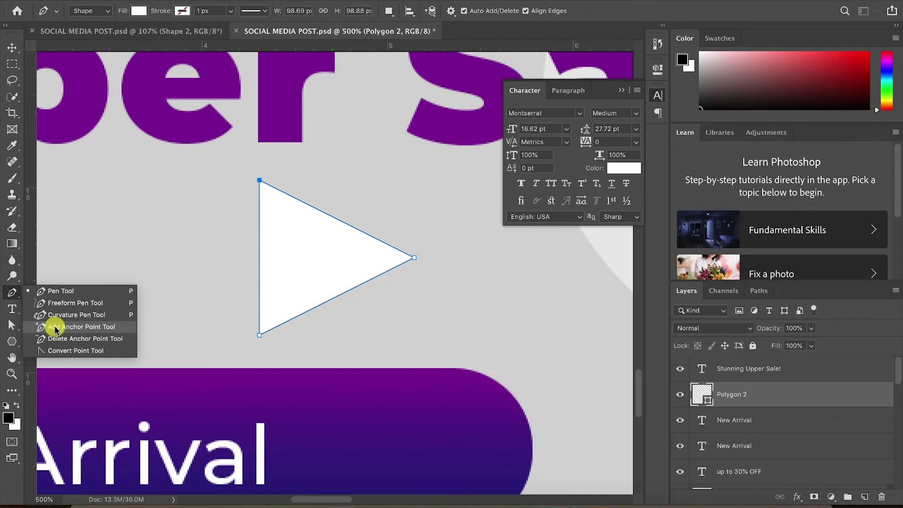
left_click(55, 328)
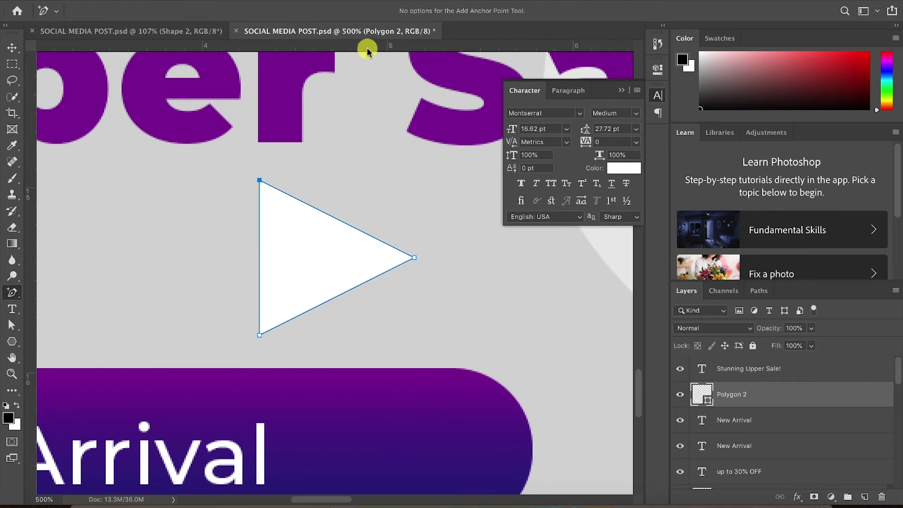
left_click_drag(366, 46, 389, 260)
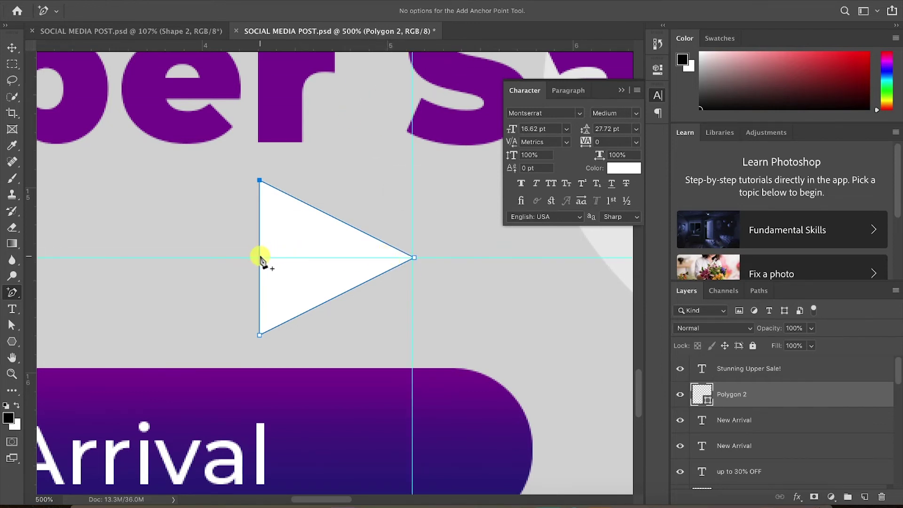
Add an anchor point on the triangle's vertical edge exactly where the horizontal guide crosses it
scroll(260, 258, "up", 7)
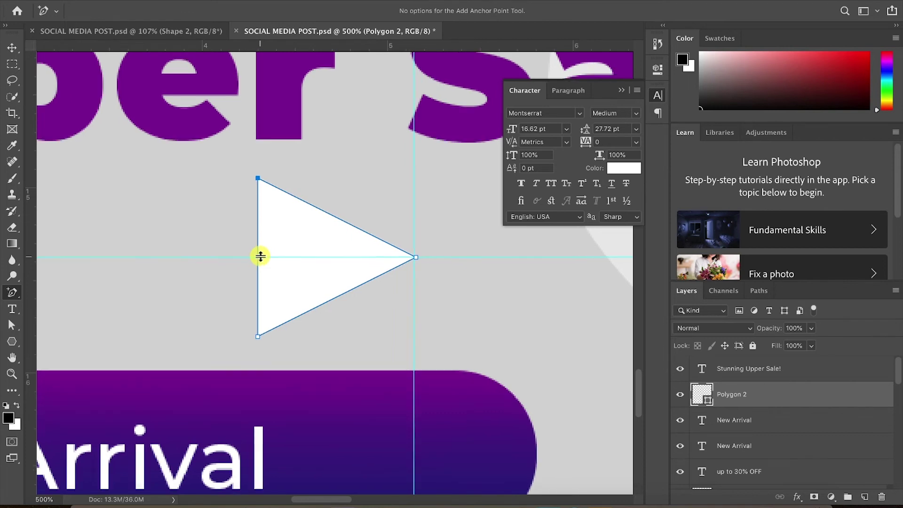
scroll(260, 258, "left", 6)
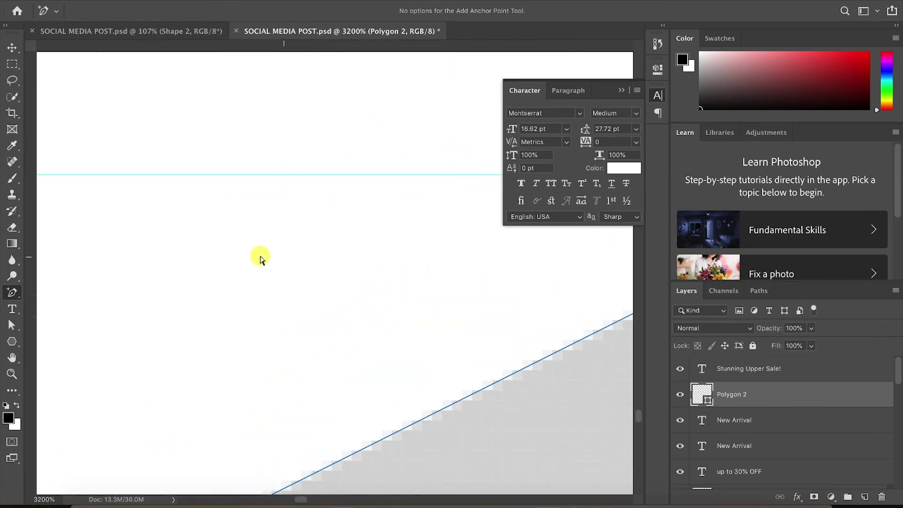
left_click(129, 208)
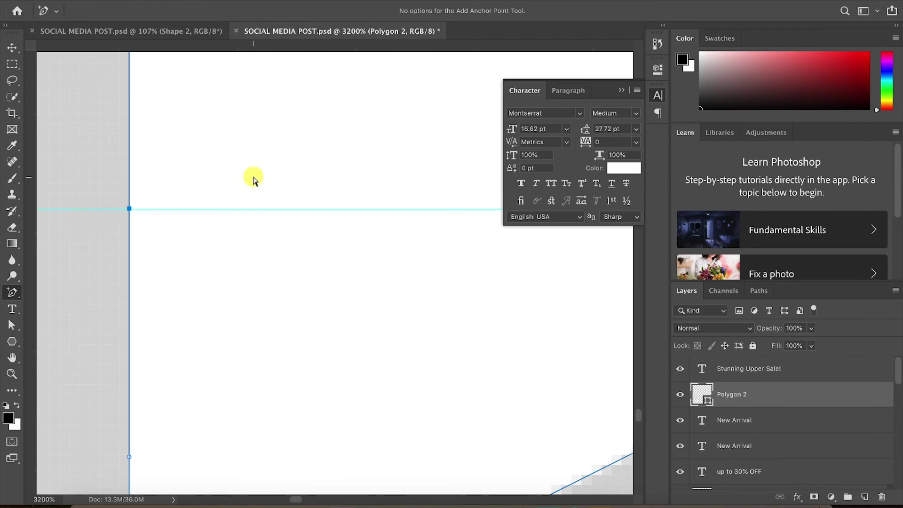
scroll(253, 180, "down", 4)
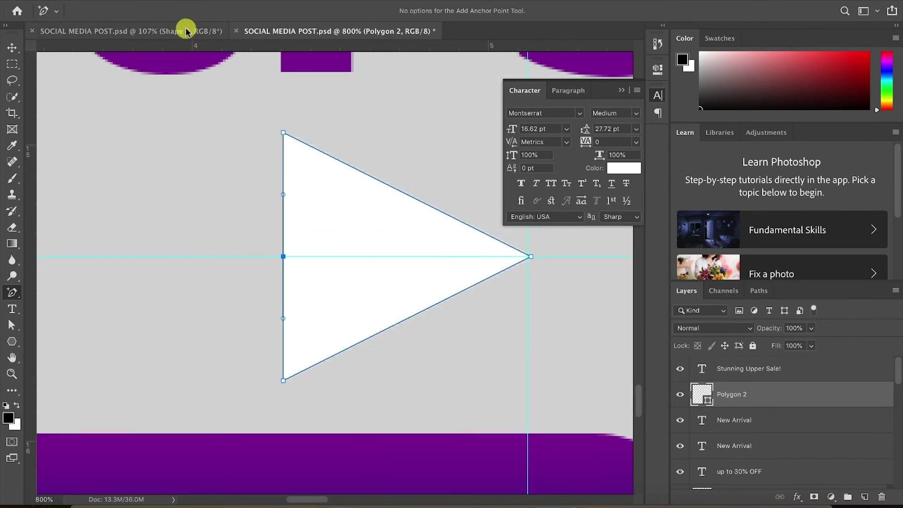
Examine the arrow beside "SHOP NOW" in the reference document up close and return to the working design
left_click(185, 31)
key("z")
left_click_drag(202, 436, 263, 435)
key("v")
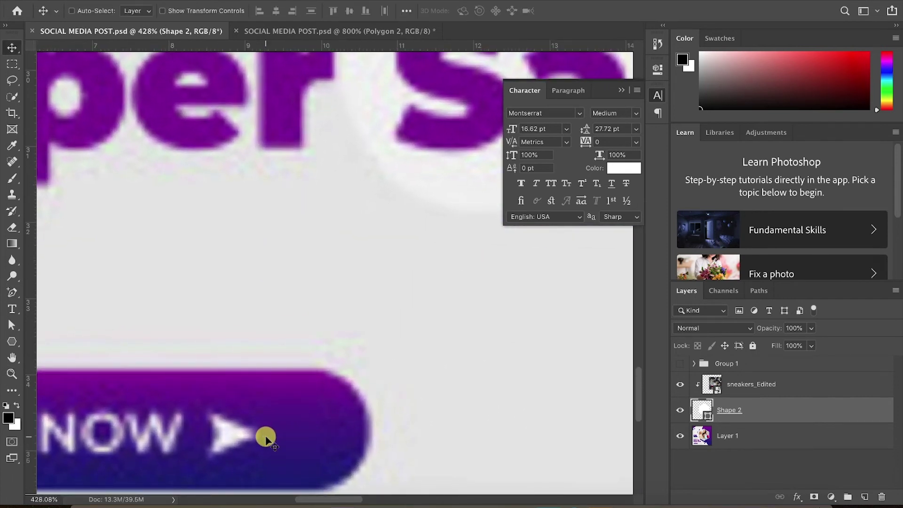
scroll(264, 438, "down", 3)
scroll(264, 437, "left", 1)
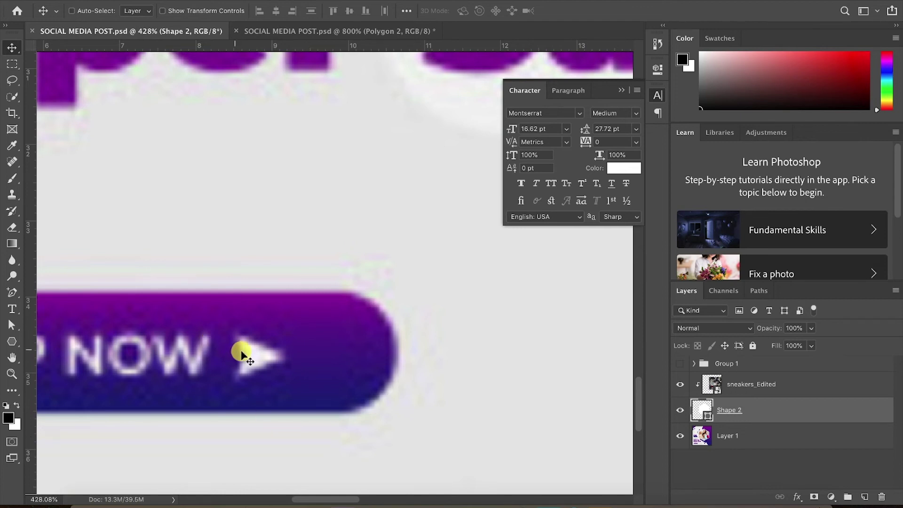
left_click(306, 32)
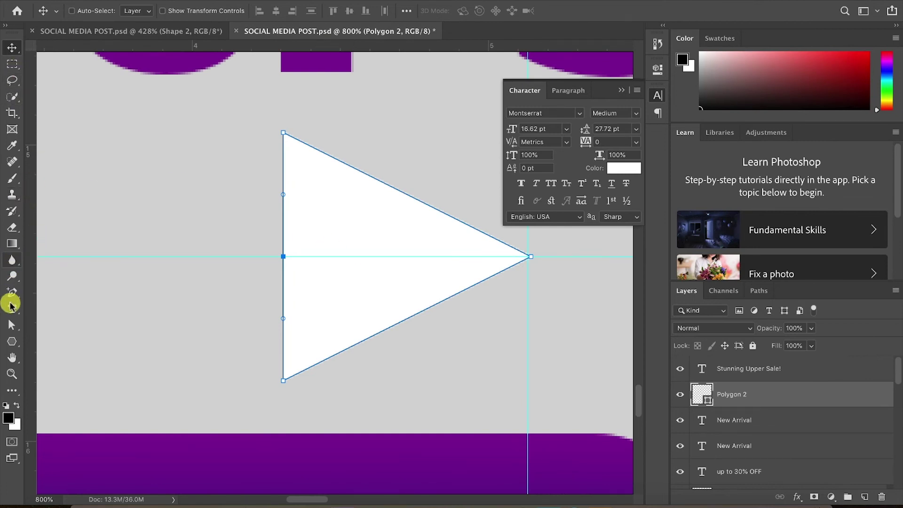
Try pulling the vertical edge's middle anchor inward, compare the shape with the reference arrow, and undo the move
left_click(10, 324)
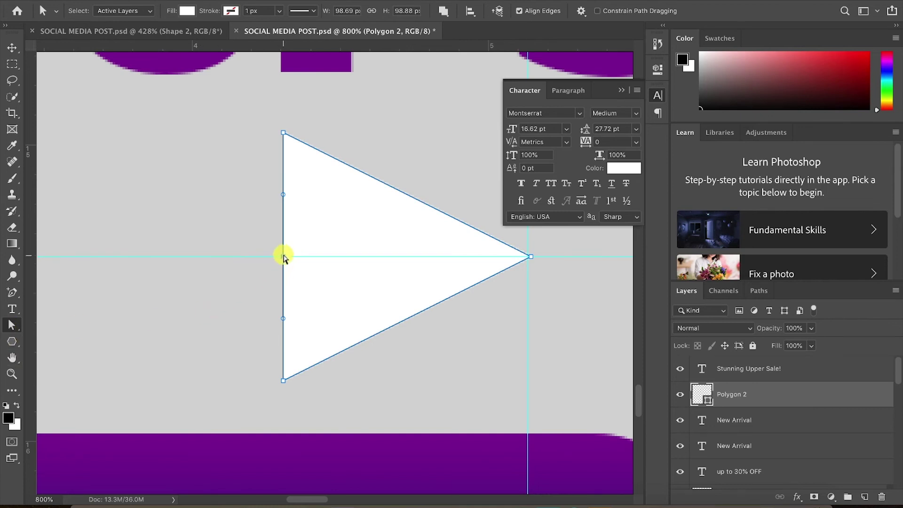
left_click_drag(283, 257, 347, 258)
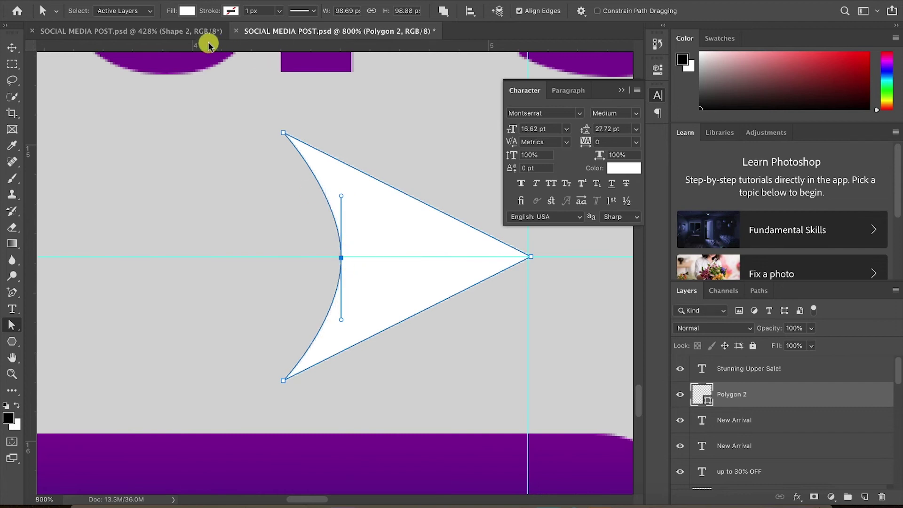
left_click(201, 31)
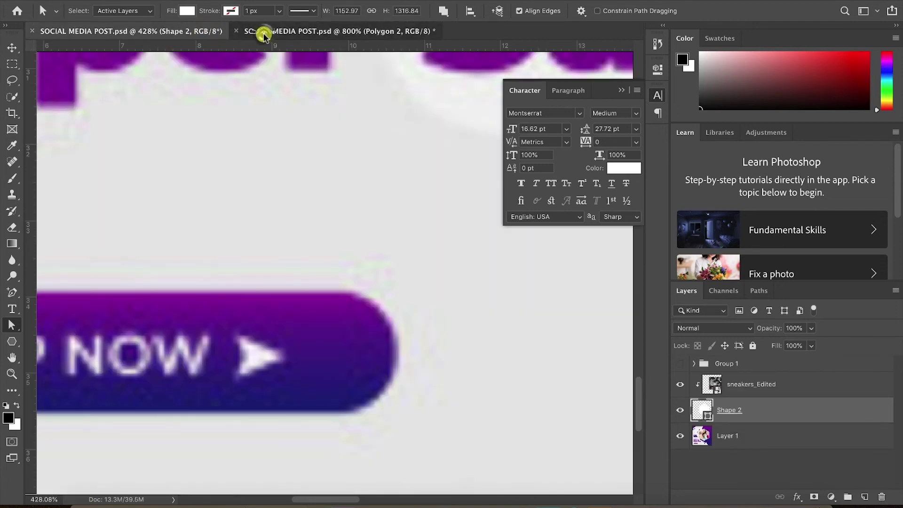
left_click(251, 30)
key("ctrl+z")
key("ctrl+z")
key("ctrl+z")
key("ctrl+z")
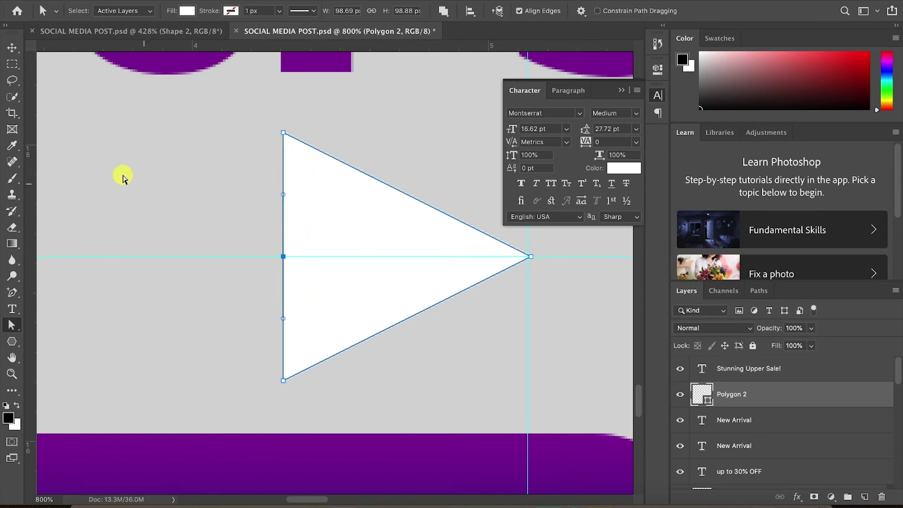
Pull the middle anchor of the triangle's vertical edge inward along the horizontal guide to form a curved notch
left_click(12, 292)
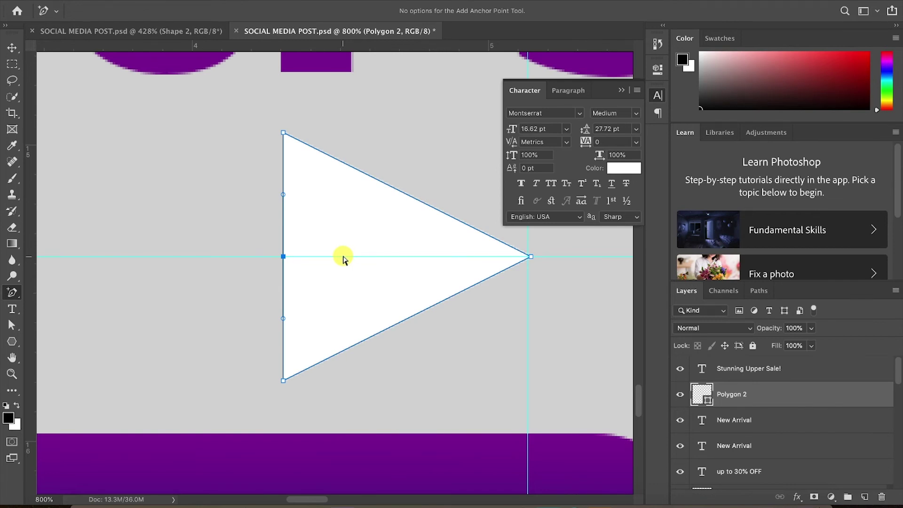
left_click(283, 256)
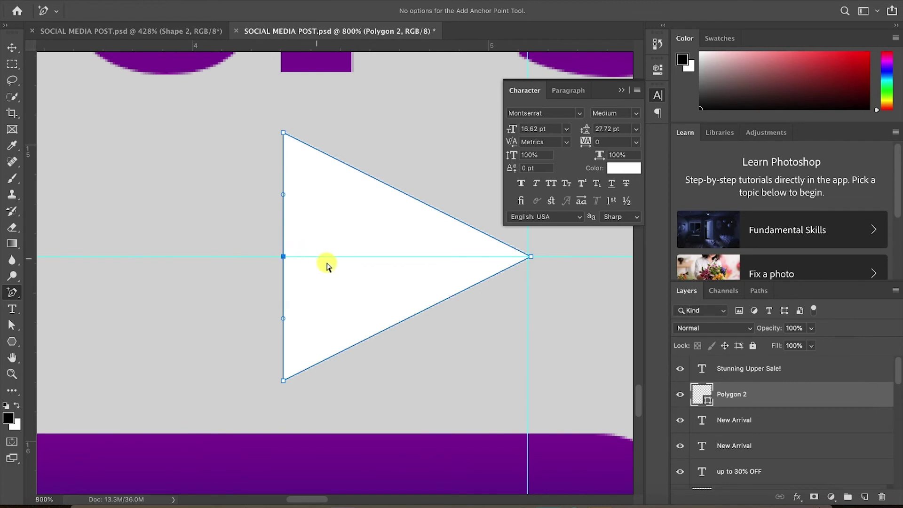
left_click(12, 324)
left_click_drag(283, 256, 331, 257)
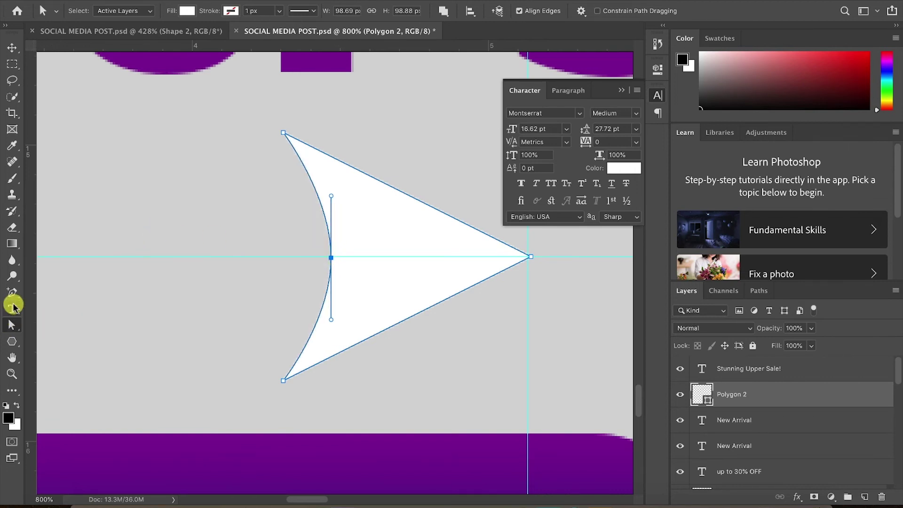
Convert the notch's smooth anchor to a corner point so that both notch edges are straight
left_click(11, 333)
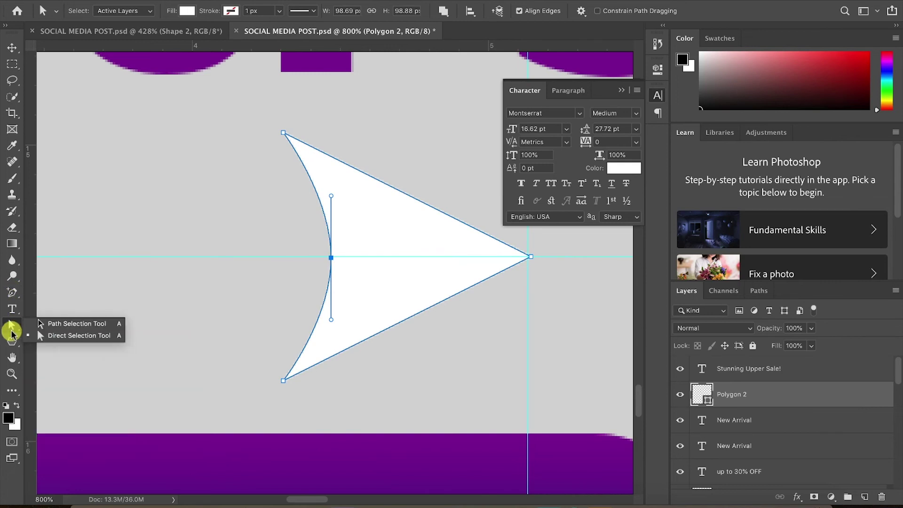
left_click_drag(11, 292, 68, 353)
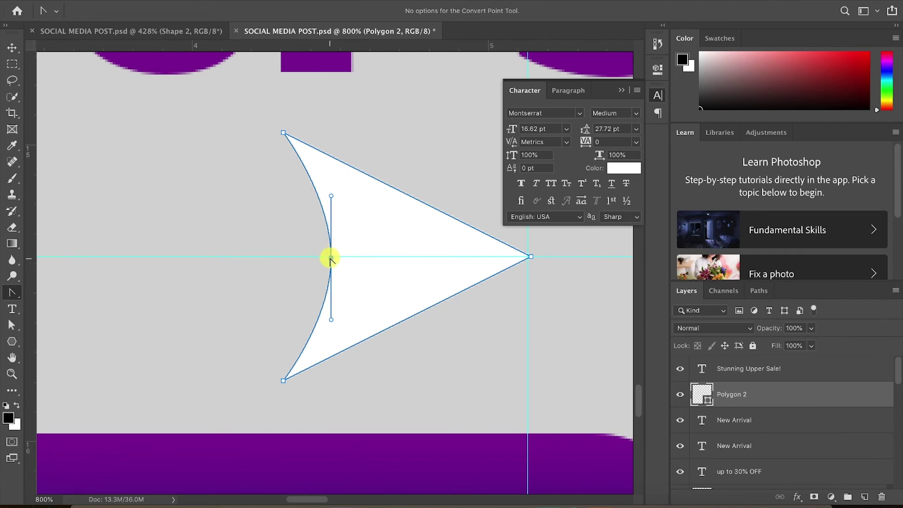
left_click(331, 259)
left_click_drag(18, 285, 17, 286)
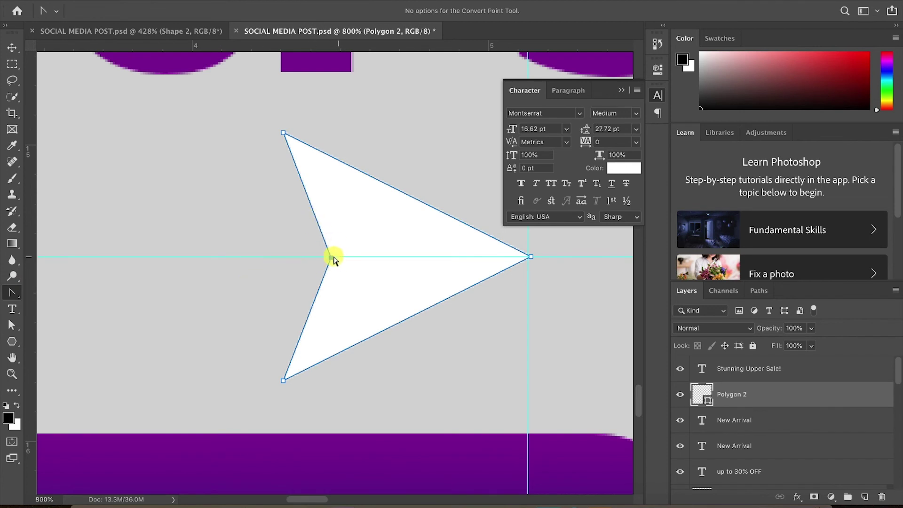
Move the notch's corner anchor slightly further inward along the guide to deepen the arrowhead's notch
left_click_drag(329, 254, 342, 260)
key("ctrl+z")
key("a")
left_click_drag(350, 257, 345, 256)
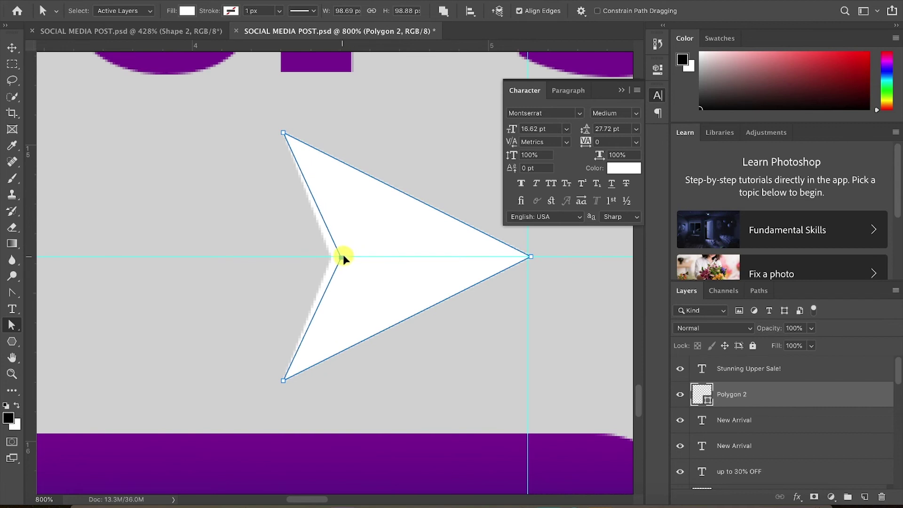
left_click(12, 47)
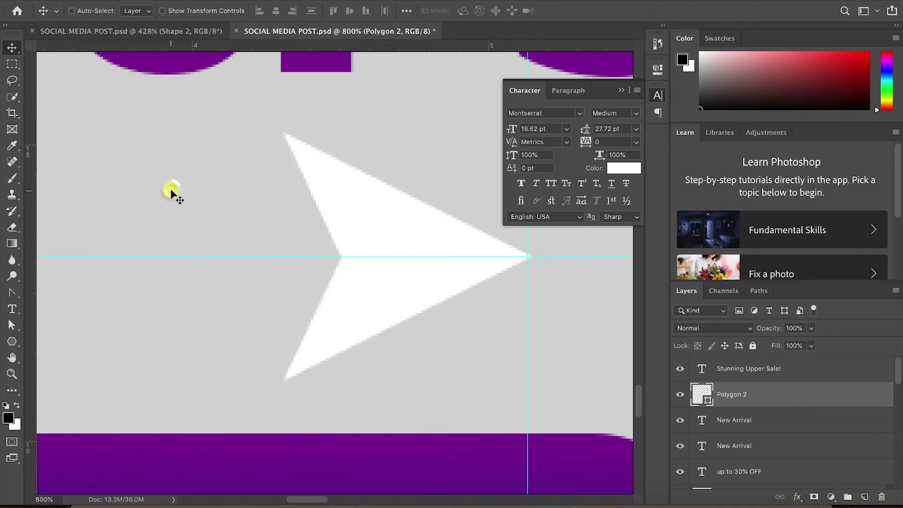
Move the white arrowhead down onto the purple gradient button, after the "New Arrival" label
scroll(171, 193, "down", 8)
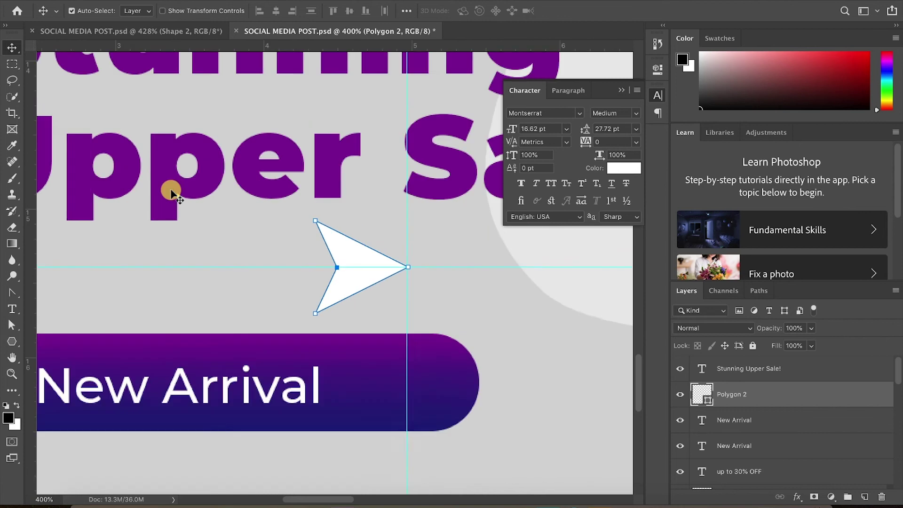
left_click(535, 302)
left_click_drag(351, 275, 378, 345)
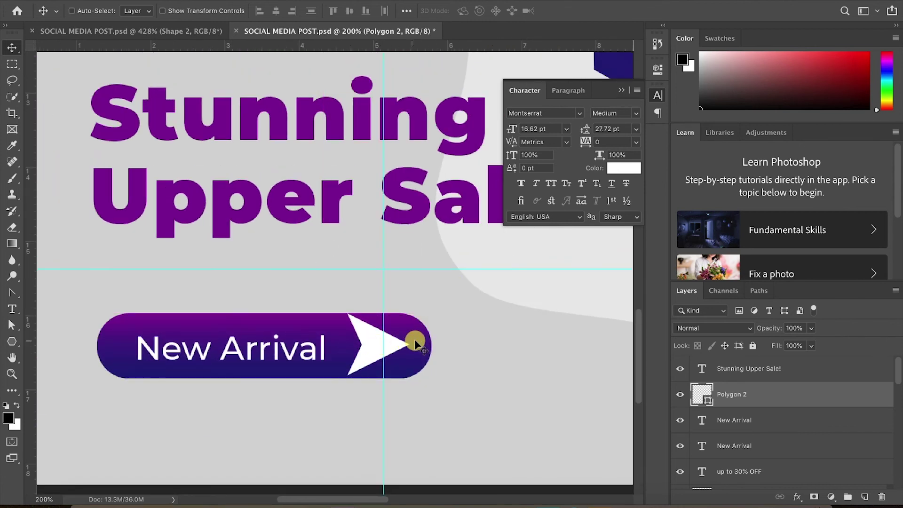
key("ctrl+minus")
key("ctrl+plus")
key("ctrl+plus")
key("ctrl+plus")
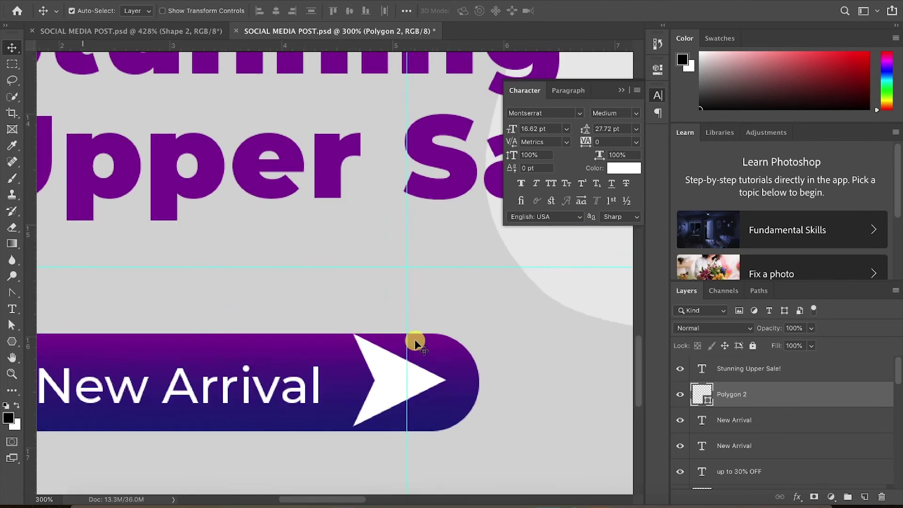
key("ctrl+minus")
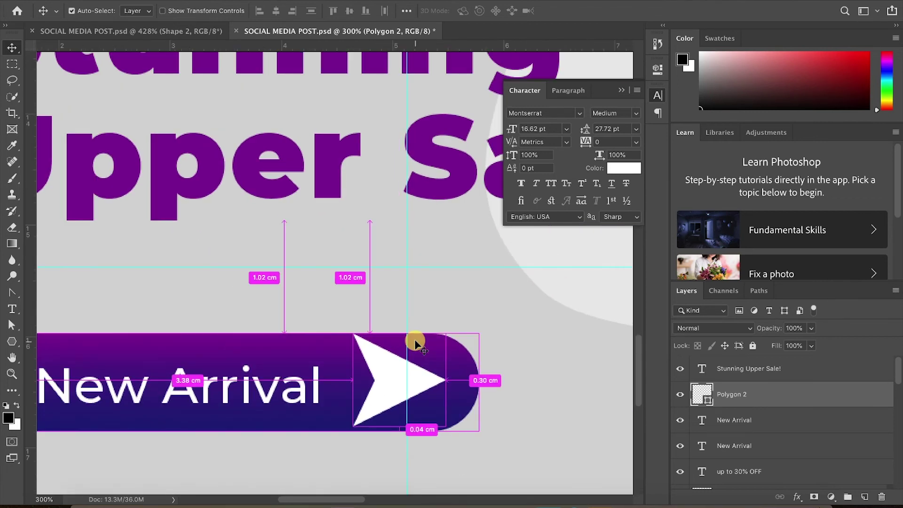
Scale the arrowhead down proportionally and place it just after the button label, leaving clear space inside the button
key("ctrl+t")
left_click_drag(446, 334, 383, 381)
key("ctrl+z")
left_click(613, 10)
scroll(384, 381, "down", 5)
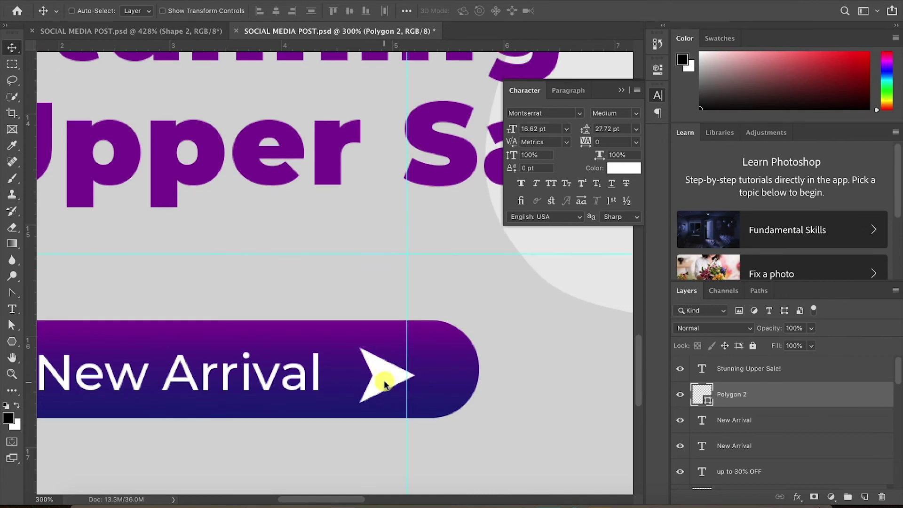
scroll(383, 381, "left", 3)
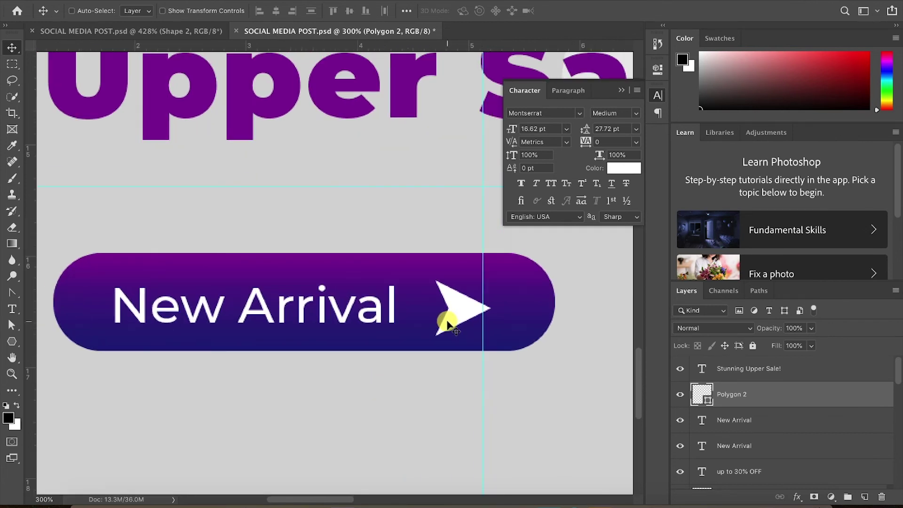
Shrink the arrowhead slightly around its centre and compare its size with the arrow in the reference design
key("ctrl+t")
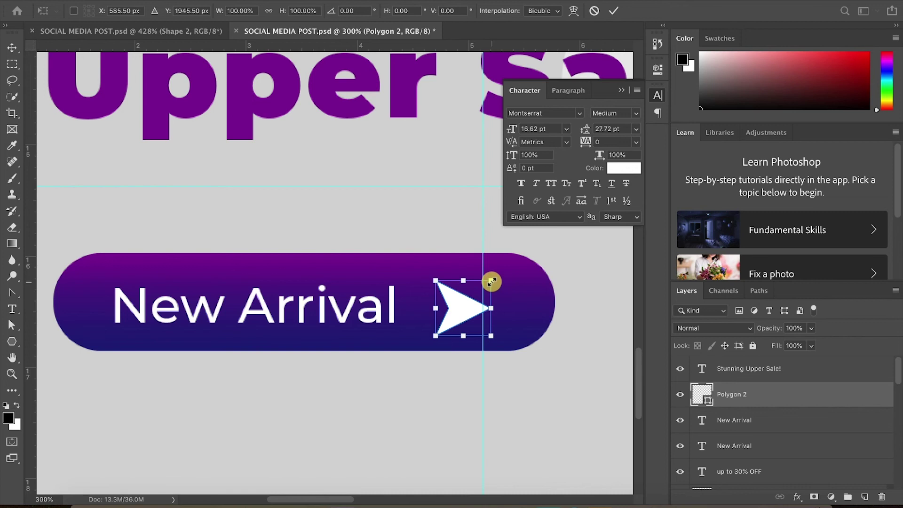
mouse_move(491, 281)
left_mouse_down()
mouse_move(471, 284)
mouse_move(484, 284)
left_mouse_up()
left_click(613, 11)
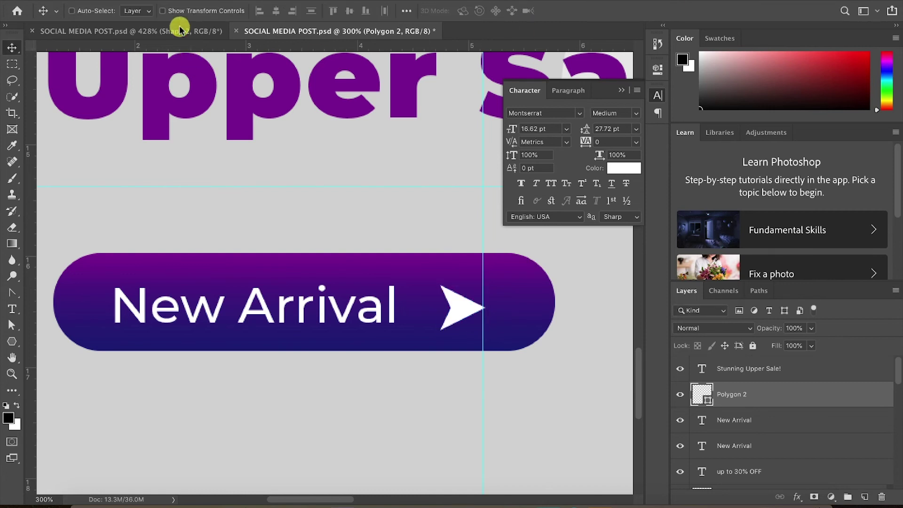
left_click(178, 33)
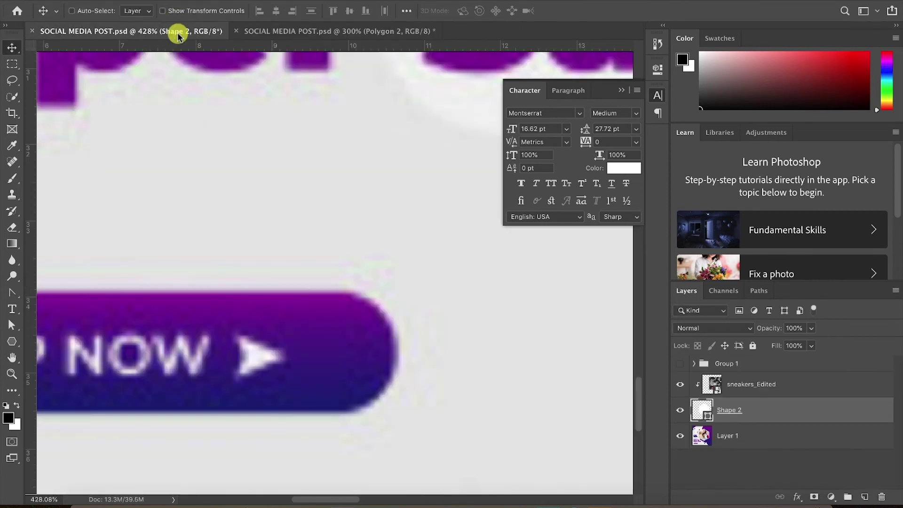
left_click(397, 33)
Place horizontal guides at the top and baseline of the final "l" in the button label
key("ctrl+plus")
key("ctrl+plus")
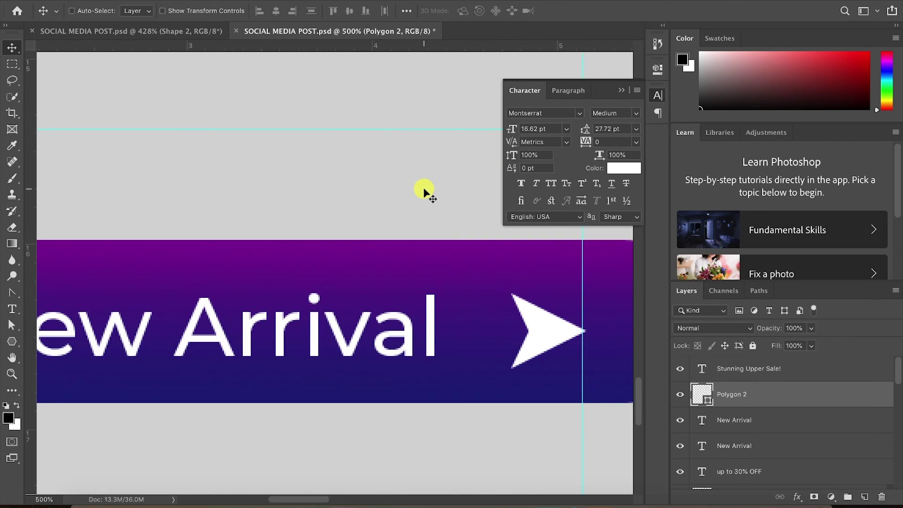
scroll(423, 190, "down", 3)
scroll(423, 191, "right", 5)
key("ctrl+plus")
key("ctrl+plus")
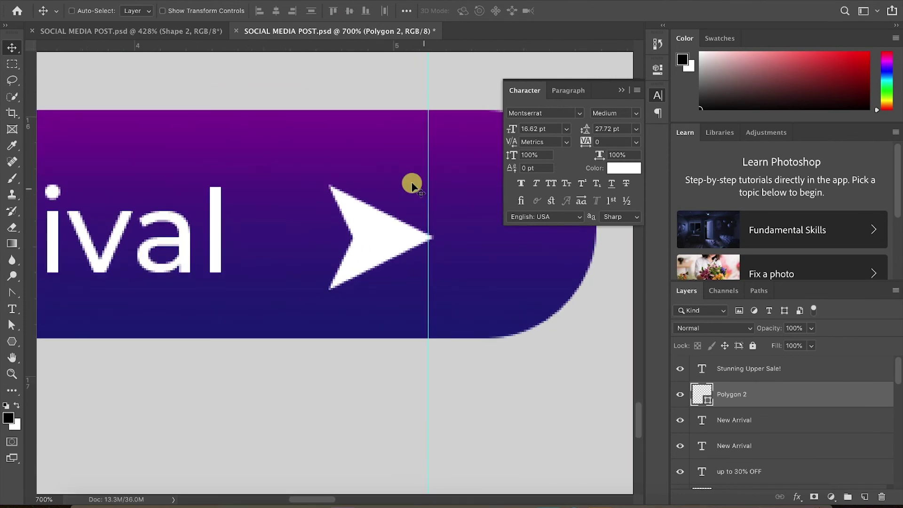
left_click_drag(151, 45, 162, 189)
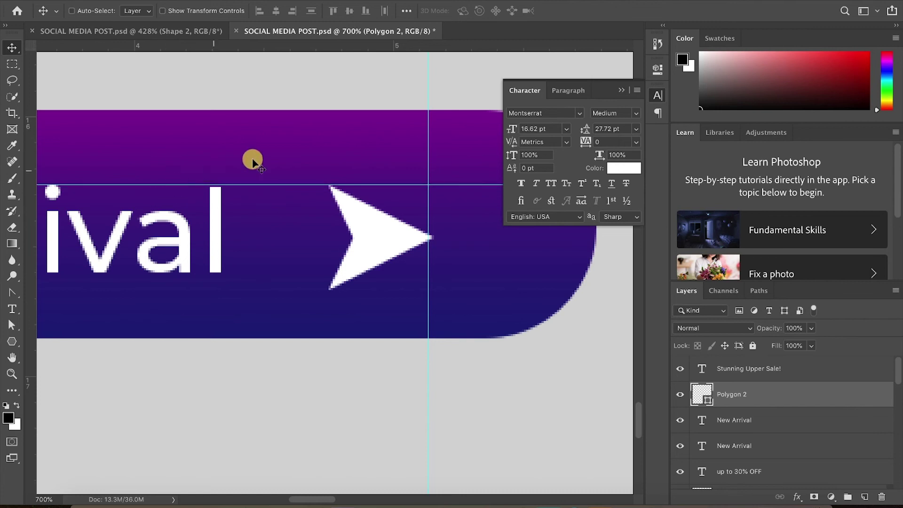
key("ctrl+plus")
key("ctrl+plus")
left_click_drag(143, 53, 145, 127)
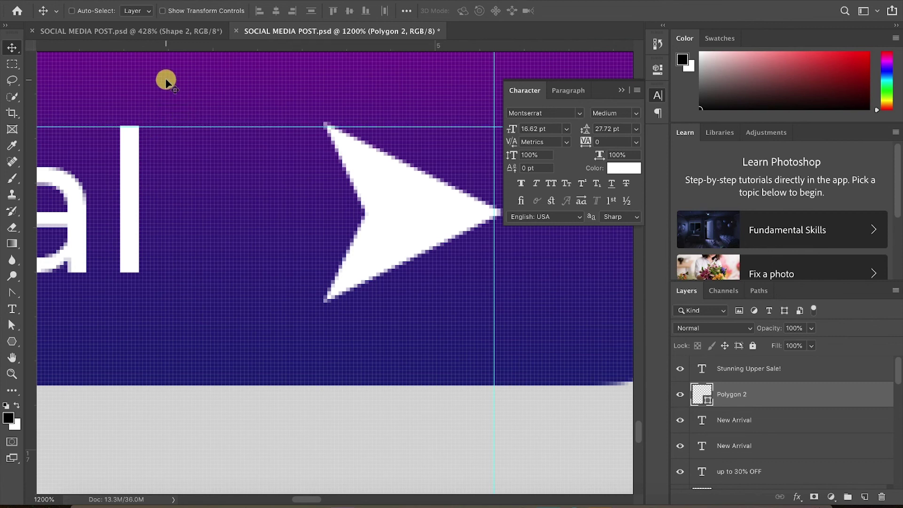
left_click_drag(172, 56, 181, 272)
left_click_drag(221, 127, 221, 126)
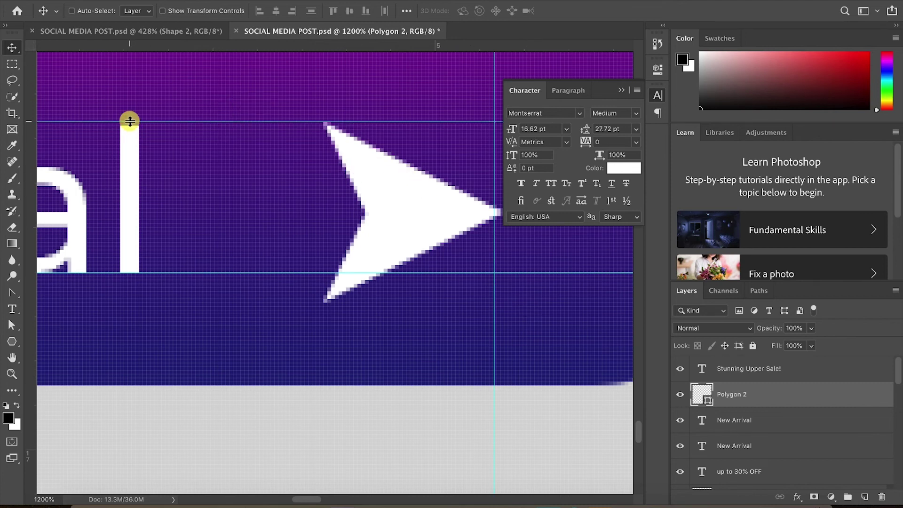
Align the upper guide precisely with the top edge of the label's final letter
key("z")
left_click_drag(92, 111, 179, 144)
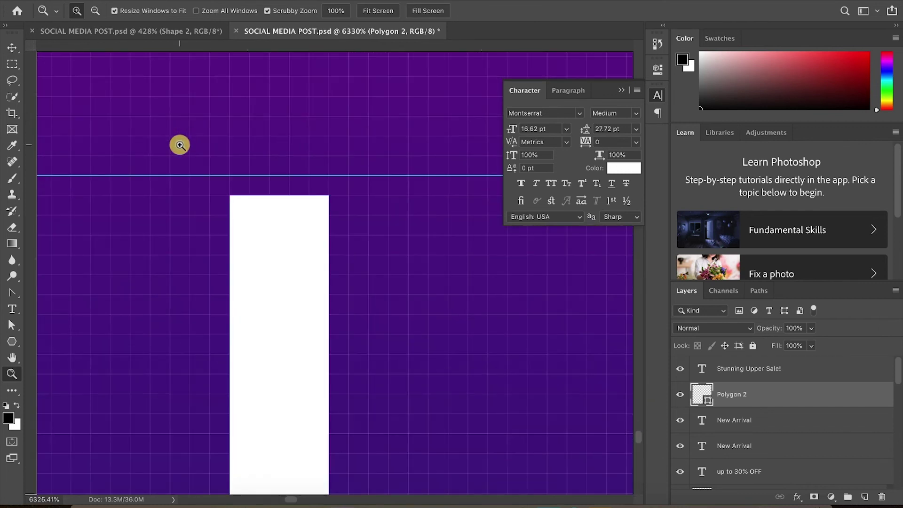
key("v")
left_click_drag(232, 176, 233, 197)
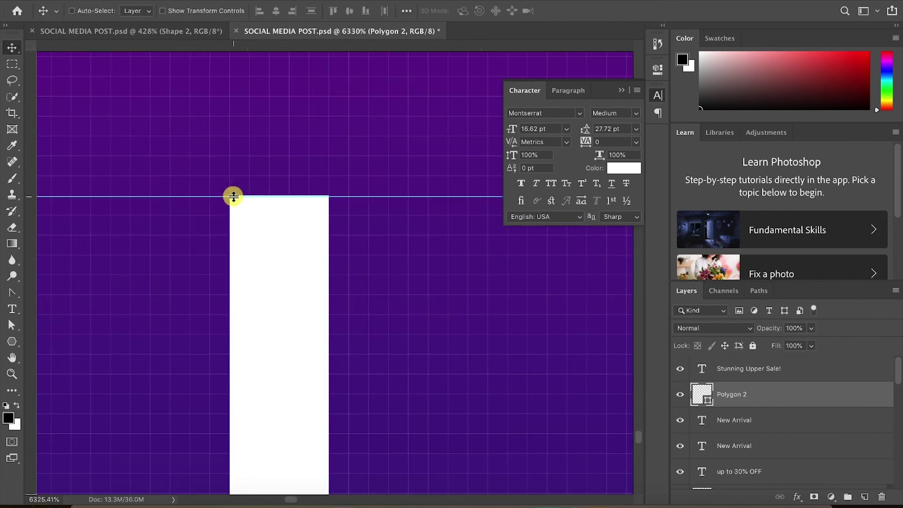
Scale the arrowhead to 83.33% so its height fits the label's letter height between the two guides
scroll(376, 188, "down", 5)
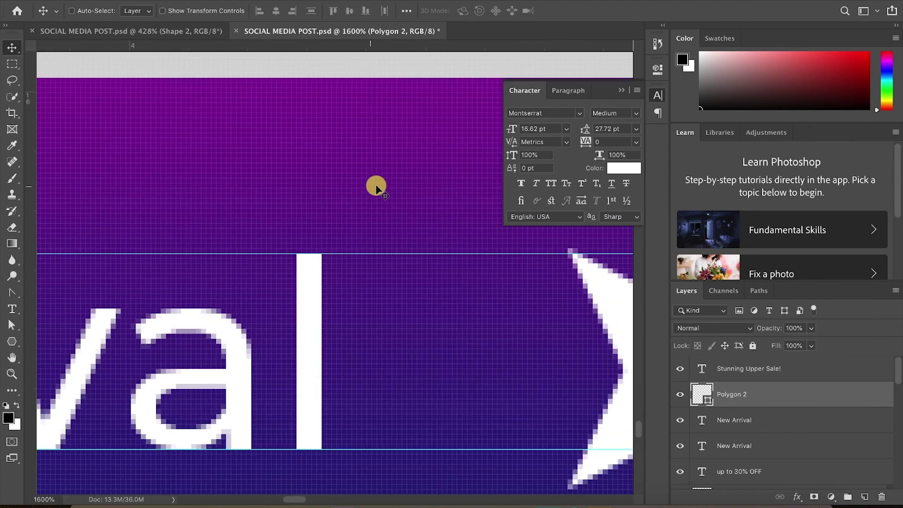
scroll(405, 198, "right", 3)
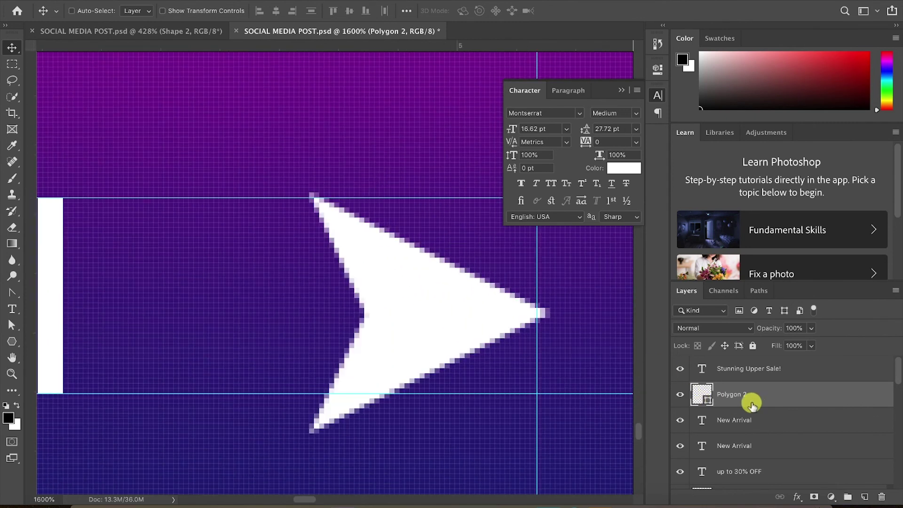
key("ctrl+t")
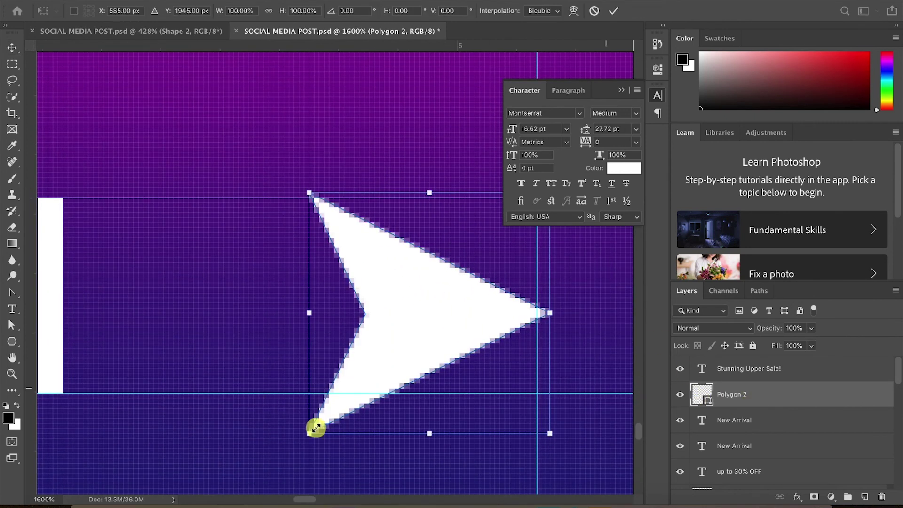
left_click_drag(314, 435, 326, 401)
key("ctrl+z")
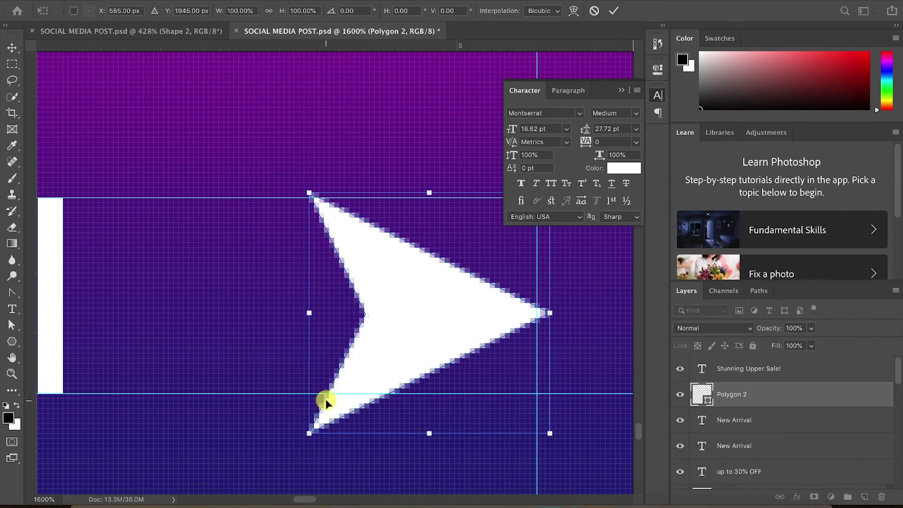
left_click_drag(307, 432, 326, 375)
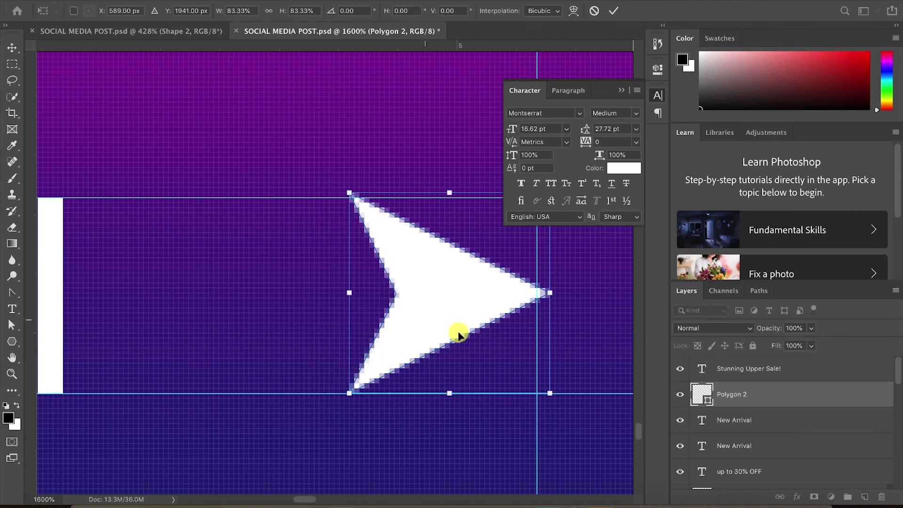
left_click(614, 10)
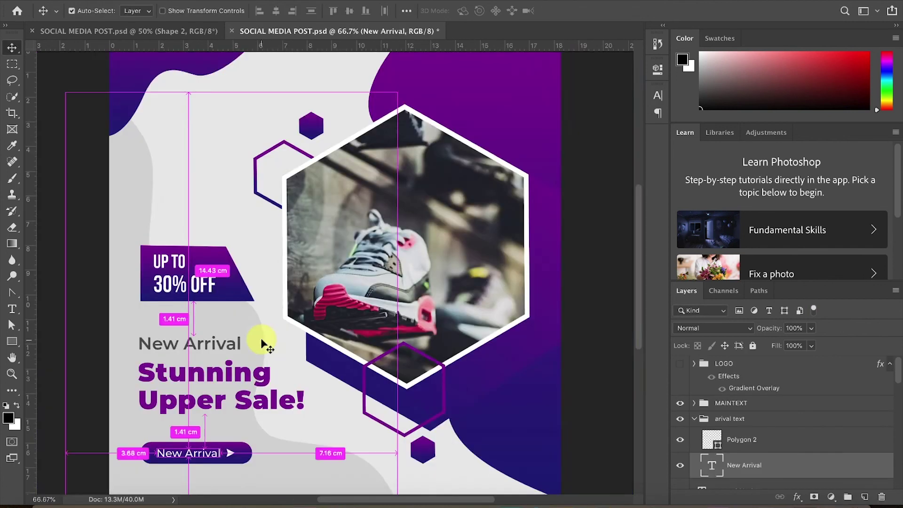
Replace the "New Arrival" text on the button with "SHOP NOW"
key("ctrl+plus")
scroll(262, 343, "up", 3)
key("ctrl+plus")
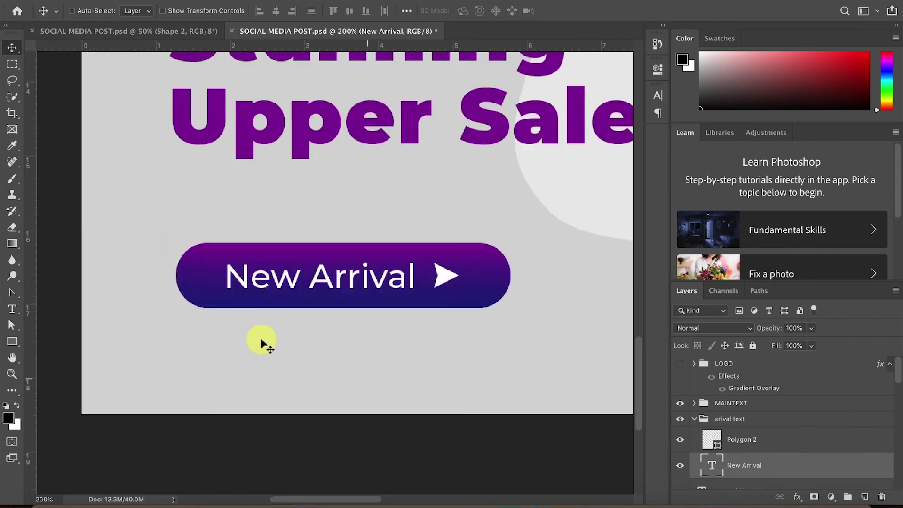
scroll(262, 342, "up", 3)
key("ctrl+plus")
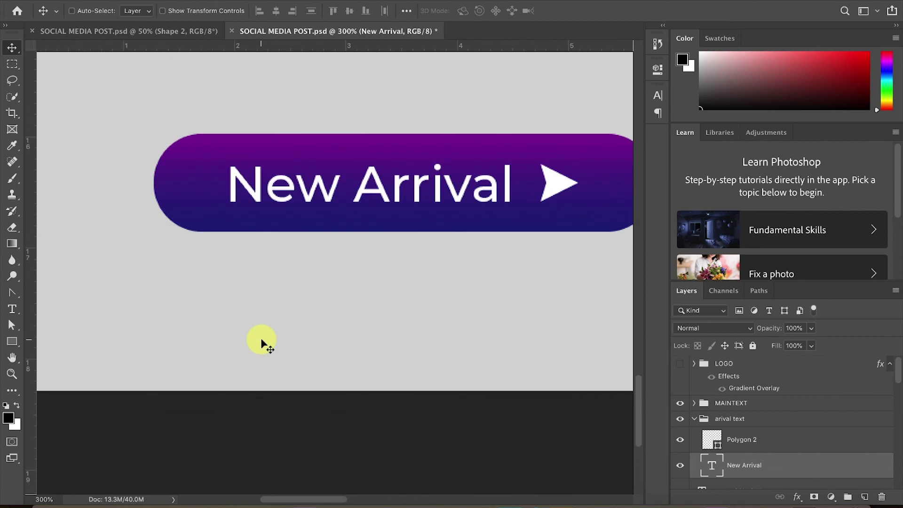
key("t")
left_click_drag(468, 214, 2, 233)
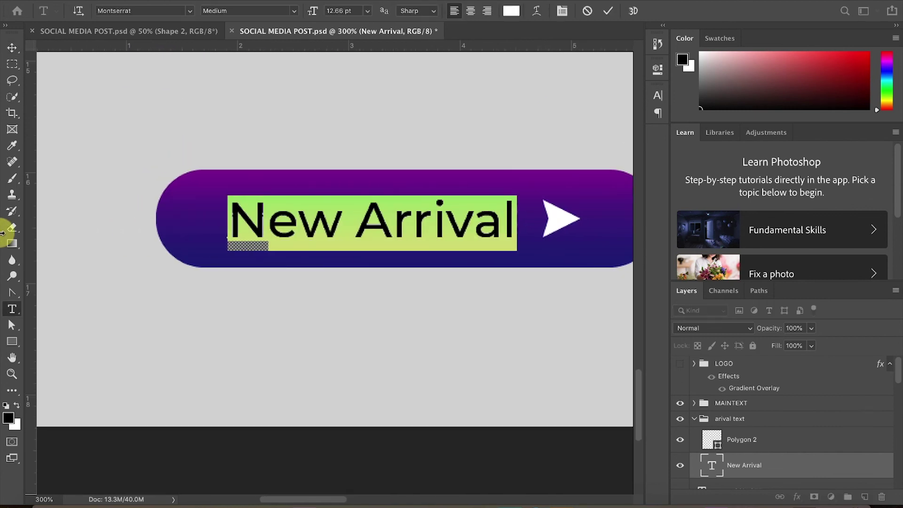
type("SHOP NOW")
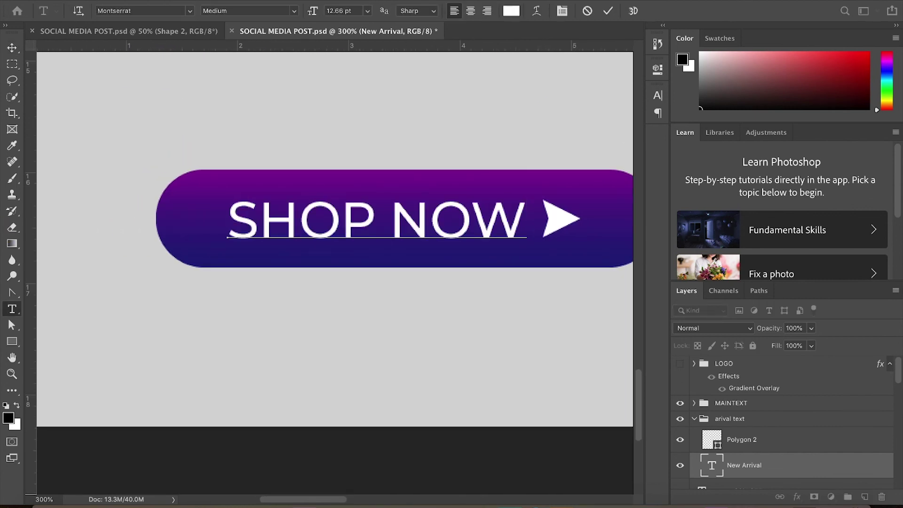
left_click(608, 11)
Check the finished button within the whole post, and make the hidden LOGO group visible
key("v")
key("space")
left_click_drag(459, 182, 425, 183)
key("super+r")
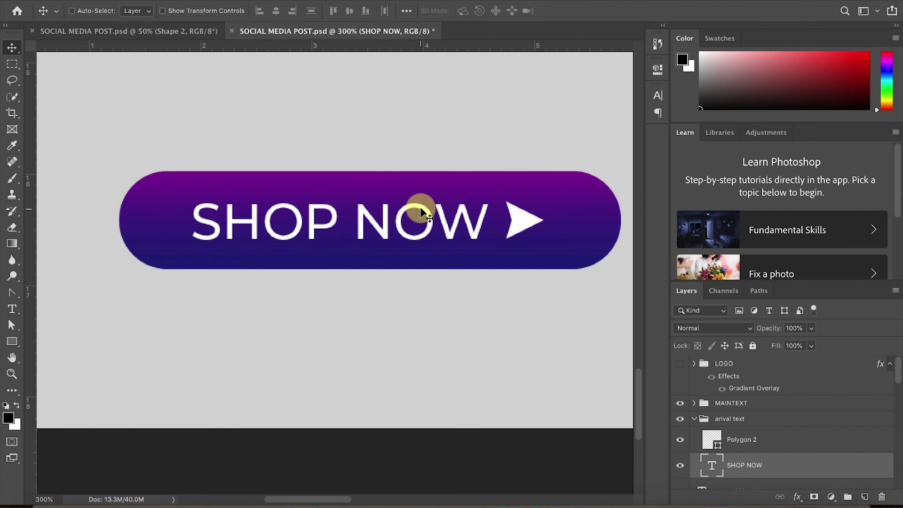
key("super+minus")
scroll(421, 212, "down", 6)
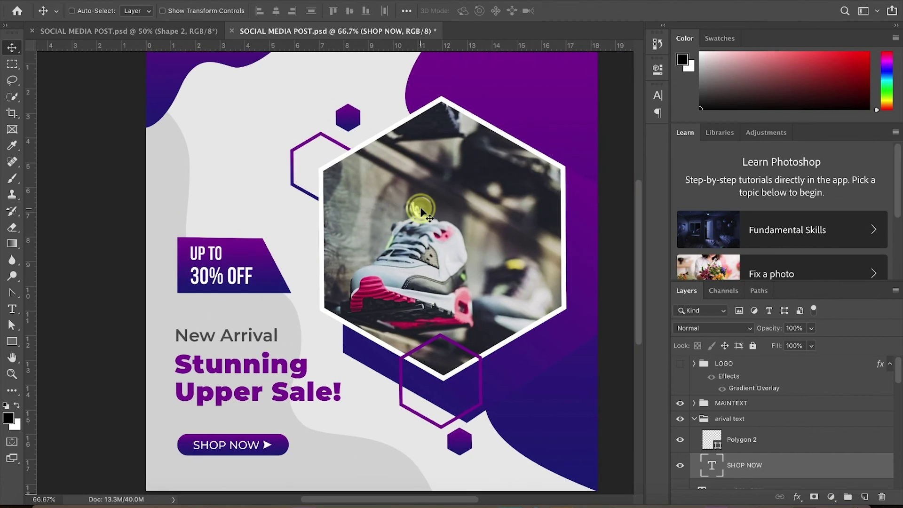
scroll(421, 212, "down", 1)
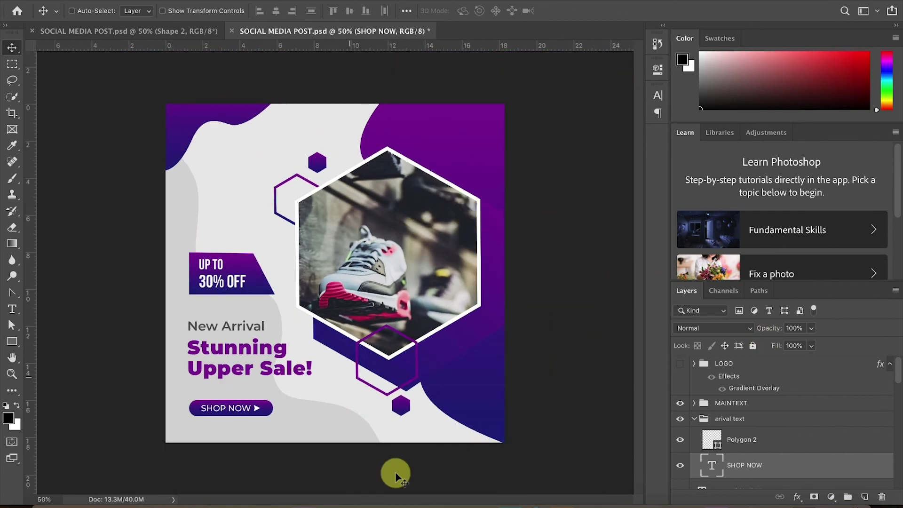
left_click(750, 364)
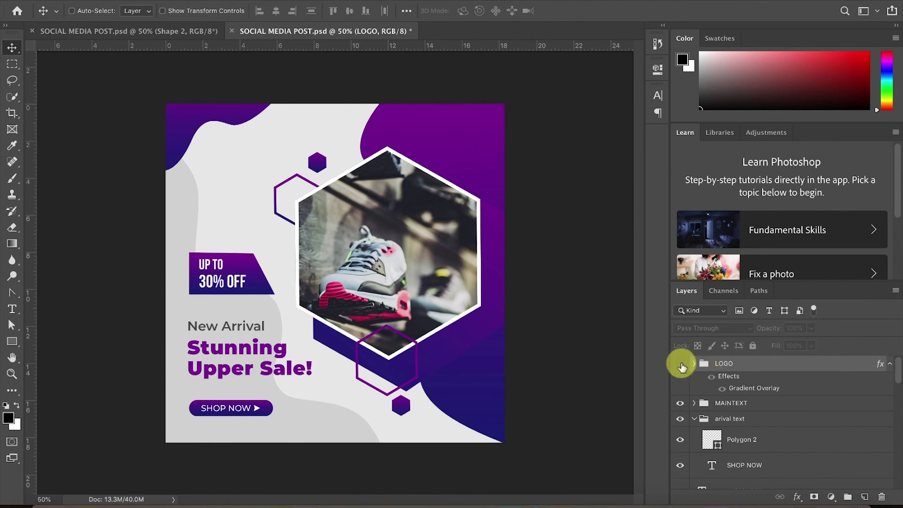
left_click(680, 364)
left_click_drag(230, 156, 231, 156)
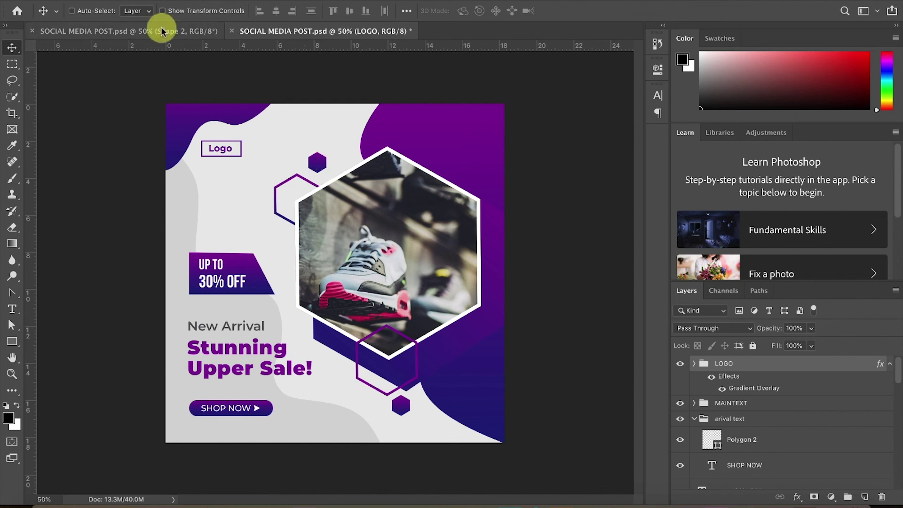
Open the Save for Web export of the post and fit its preview in view
left_click(118, 1)
mouse_move(168, 140)
left_click(283, 188)
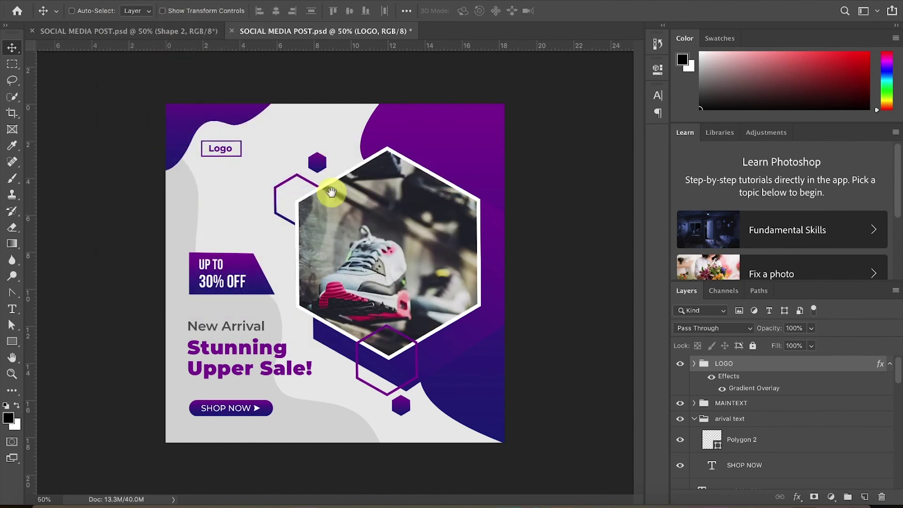
left_click(257, 426)
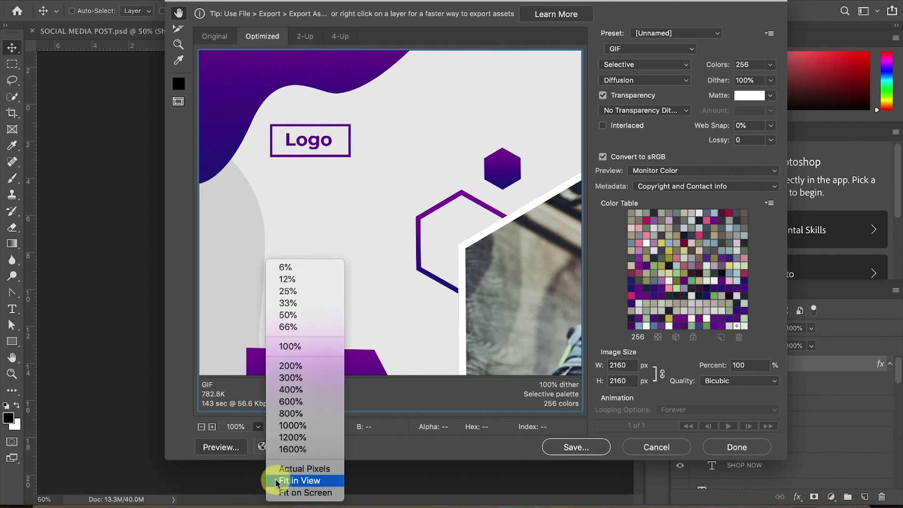
left_click(272, 475)
Export the post as a high-quality JPEG named "SOCIAL-MEDIA-POST Final.jpg" in the POST DESIGN folder
left_click(692, 48)
left_click(626, 57)
left_click(770, 65)
left_click_drag(750, 79, 771, 79)
left_click(575, 447)
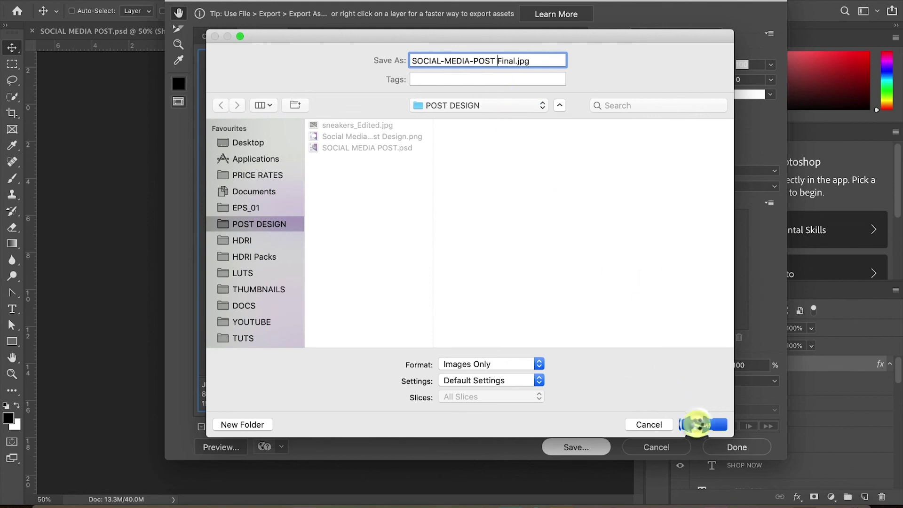
left_click(697, 424)
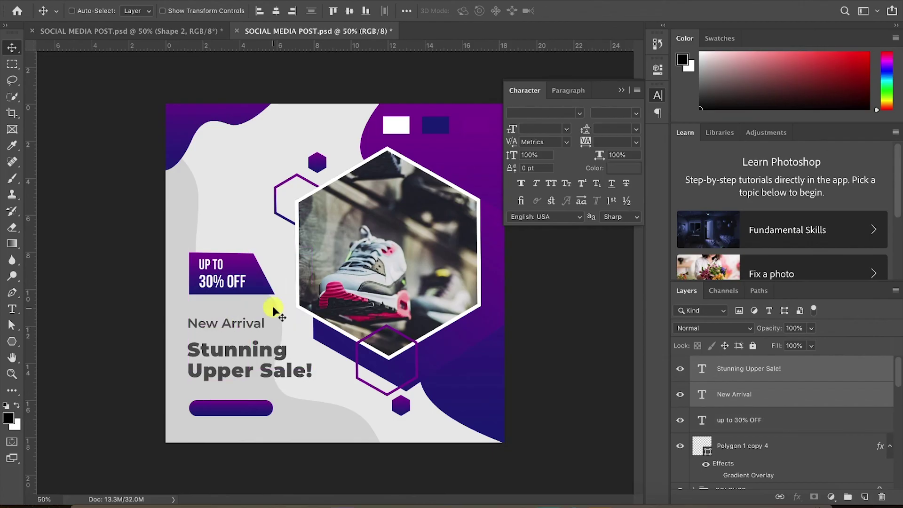
left_click_drag(268, 306, 268, 397)
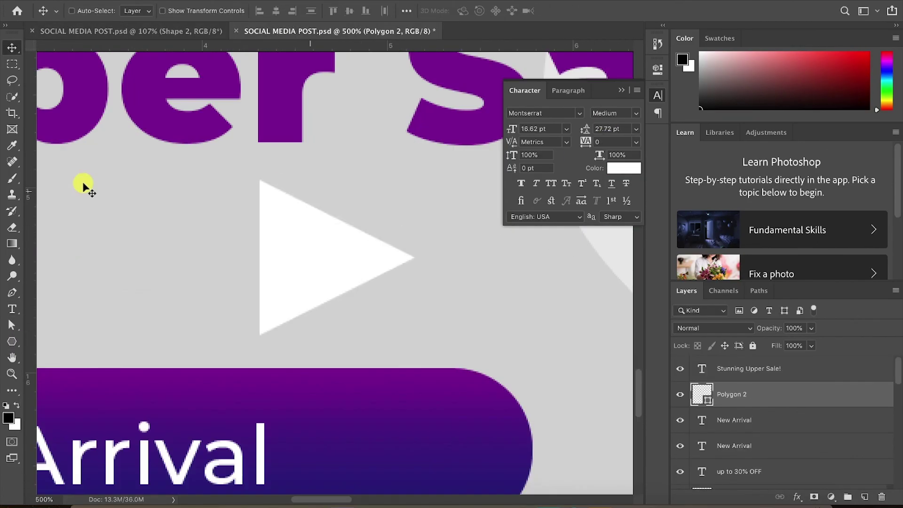